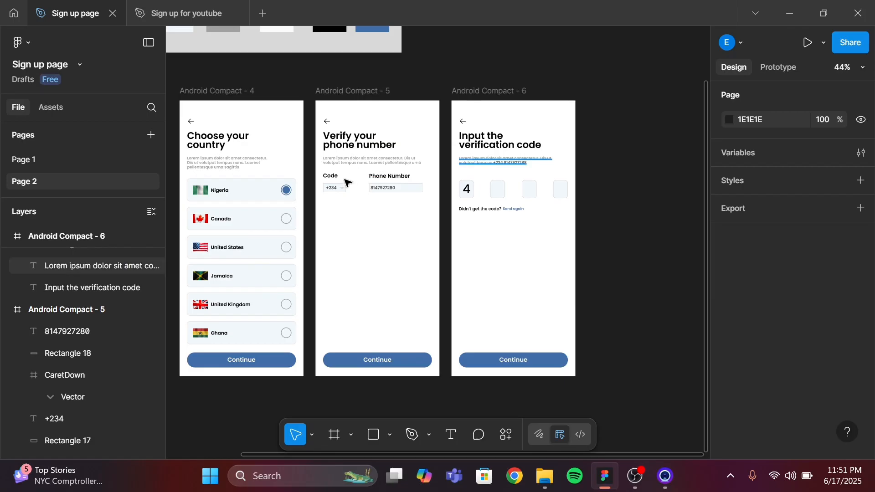
Review the reference sign-up screens, then switch to the Sign up for youtube file
{"action": "scroll", "coordinate": [347, 182], "scroll_direction": "left", "scroll_amount": 2}
{"action": "scroll", "coordinate": [345, 182], "scroll_direction": "left", "scroll_amount": 1}
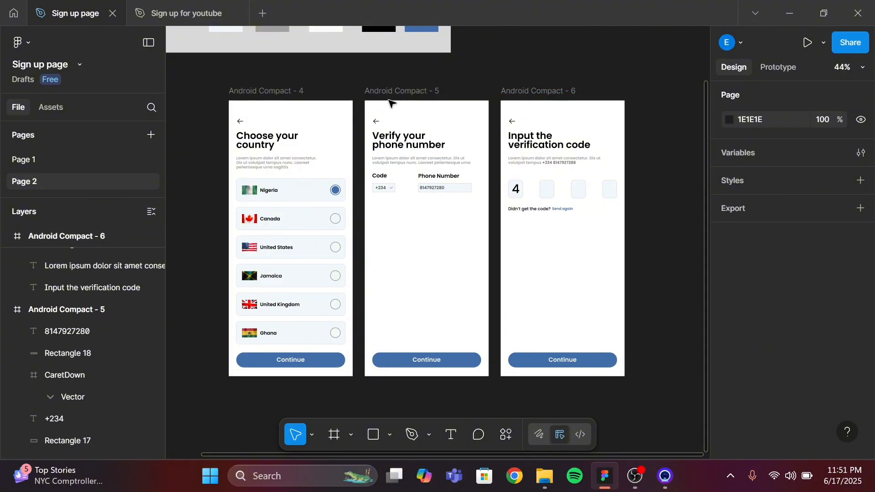
{"action": "left_click", "coordinate": [174, 3]}
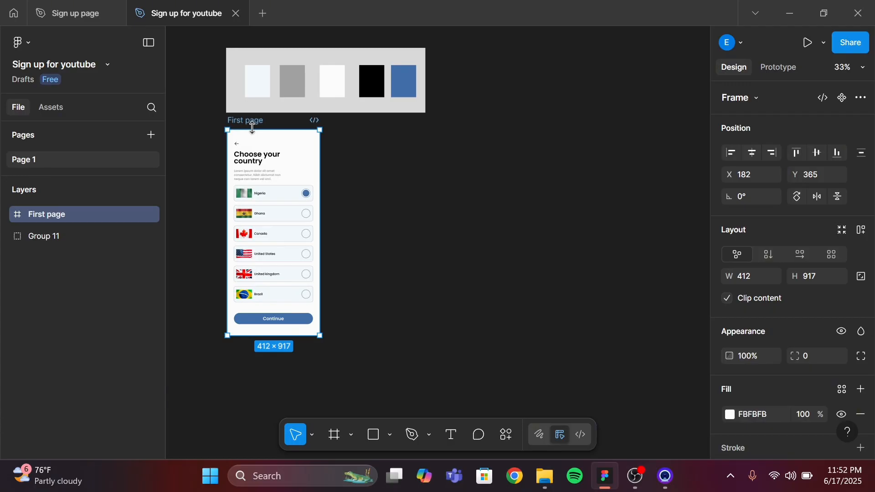
Duplicate the First page frame
{"action": "left_click", "coordinate": [333, 443]}
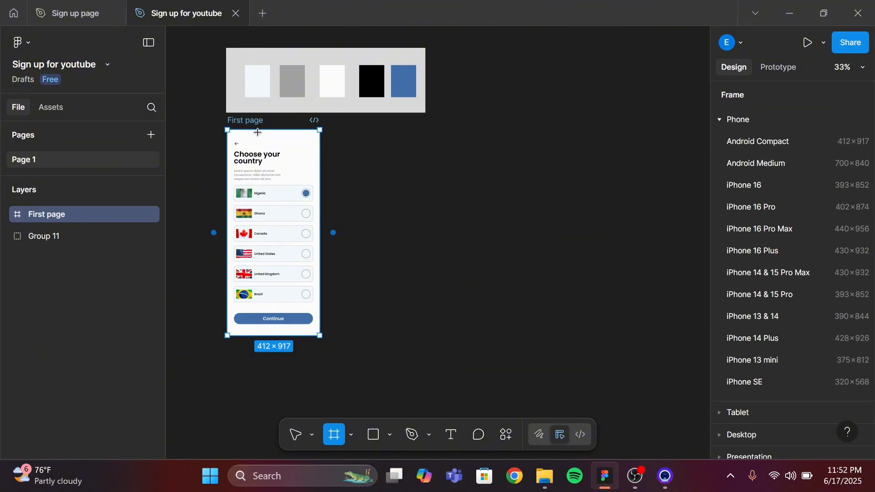
{"action": "left_click", "coordinate": [297, 436]}
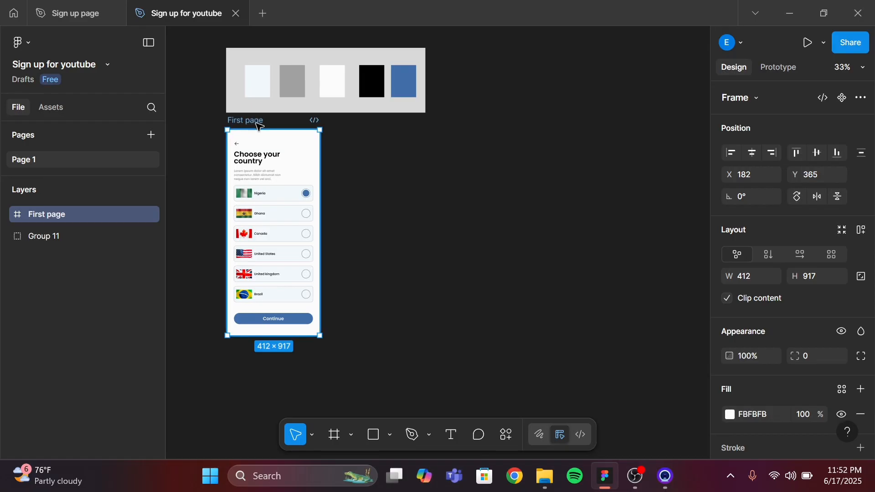
{"action": "key", "text": "ctrl+d"}
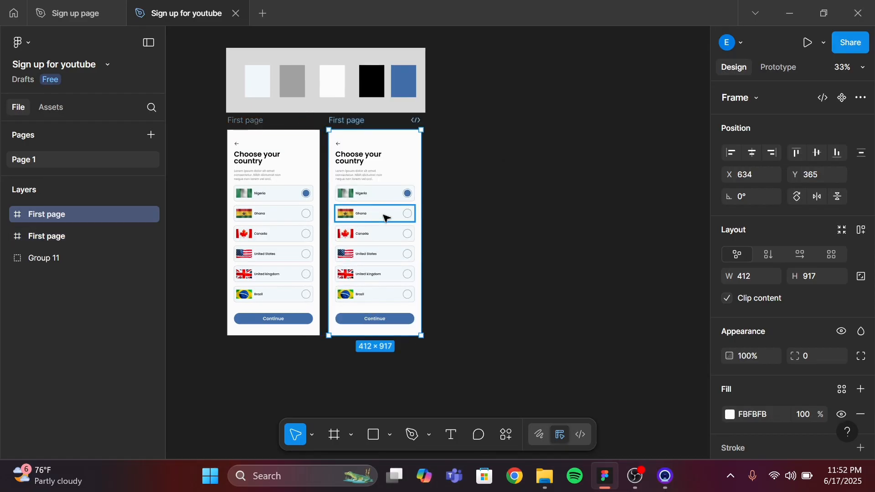
Compare the duplicated frame with the Verify your phone number reference screen
{"action": "scroll", "coordinate": [385, 218], "scroll_direction": "up", "scroll_amount": 5}
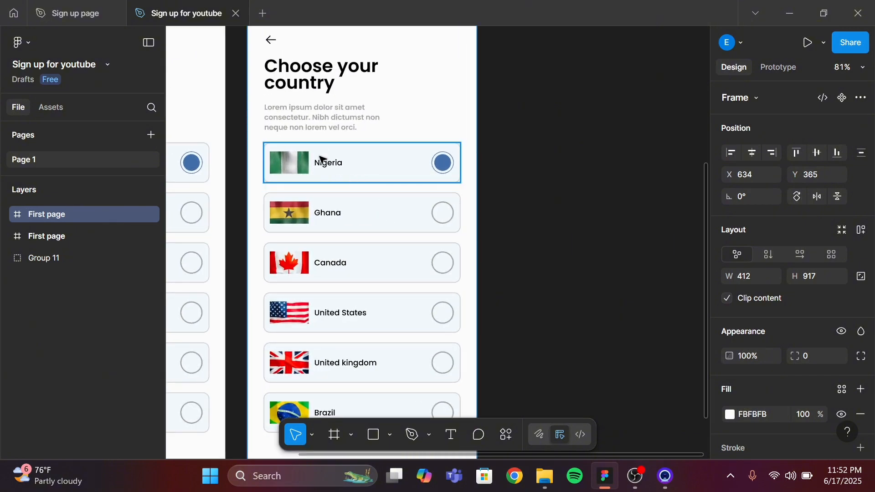
{"action": "left_click", "coordinate": [71, 12]}
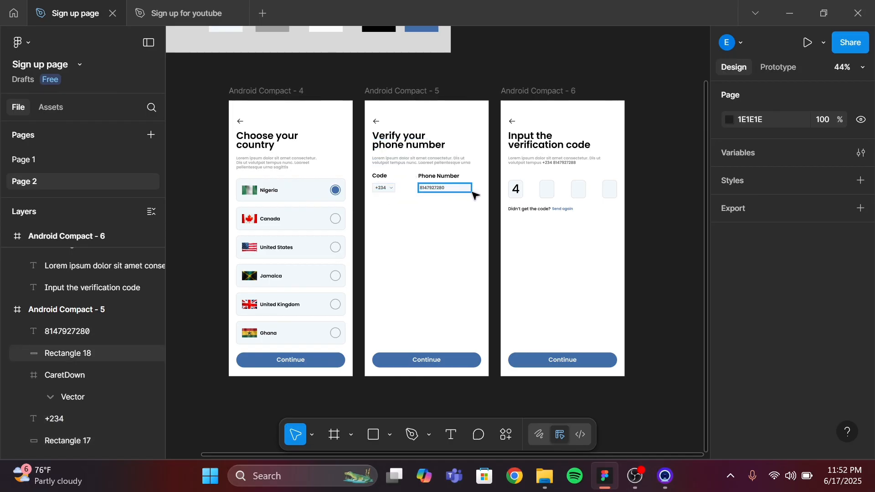
{"action": "left_click", "coordinate": [188, 13]}
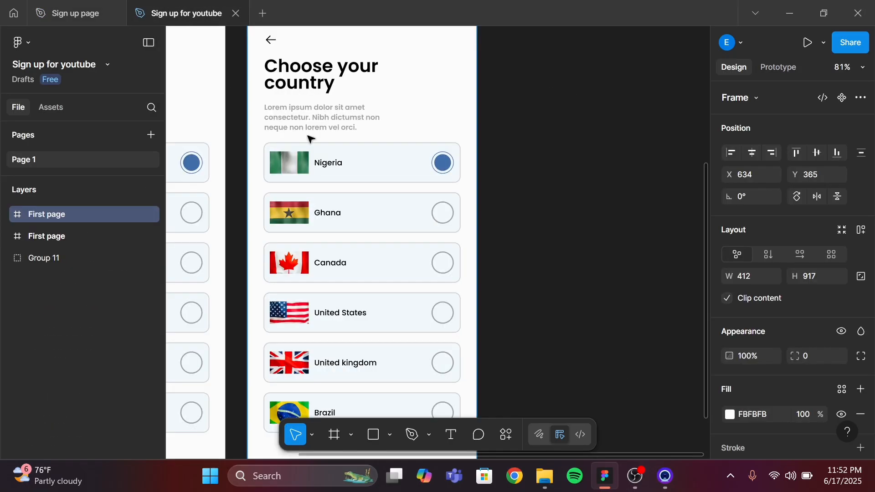
{"action": "scroll", "coordinate": [367, 242], "scroll_direction": "down", "scroll_amount": 3}
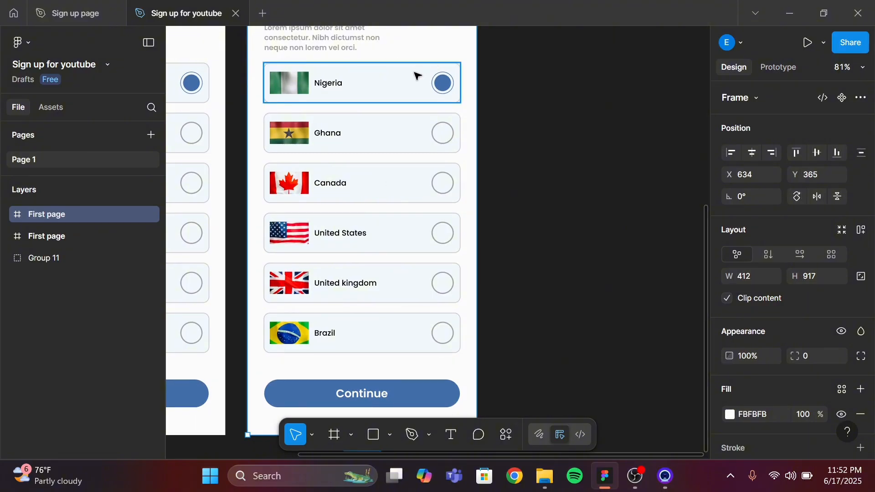
Select all six country option groups in the duplicated frame and delete them
{"action": "left_click", "coordinate": [415, 73]}
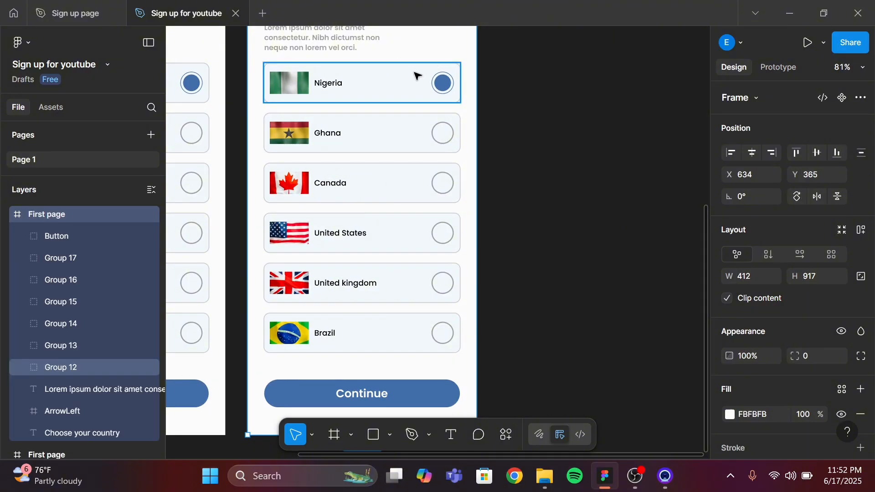
{"action": "left_click", "coordinate": [416, 76]}
{"action": "left_click", "coordinate": [410, 132], "text": "shift"}
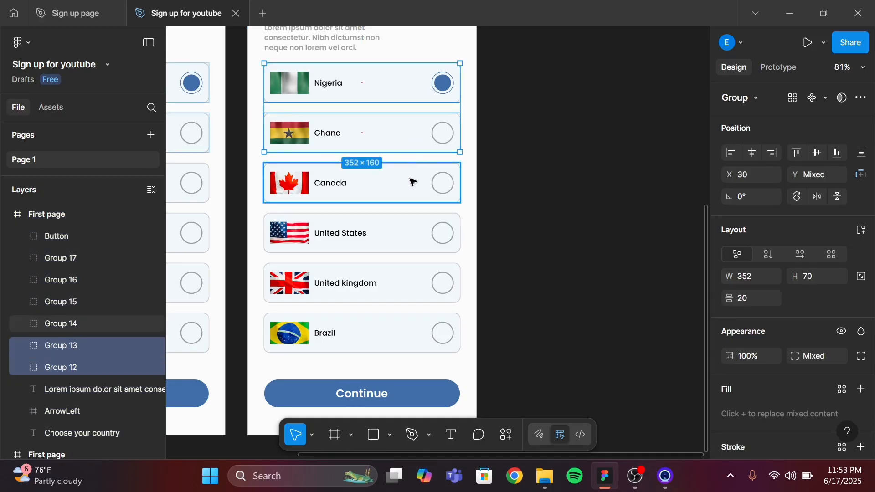
{"action": "left_click", "coordinate": [412, 183], "text": "shift"}
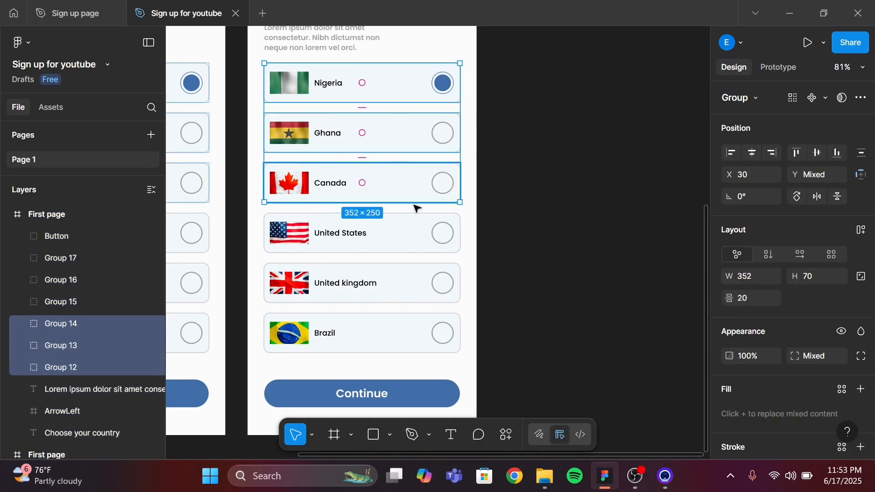
{"action": "left_click", "coordinate": [416, 231], "text": "shift"}
{"action": "left_click", "coordinate": [413, 281], "text": "shift"}
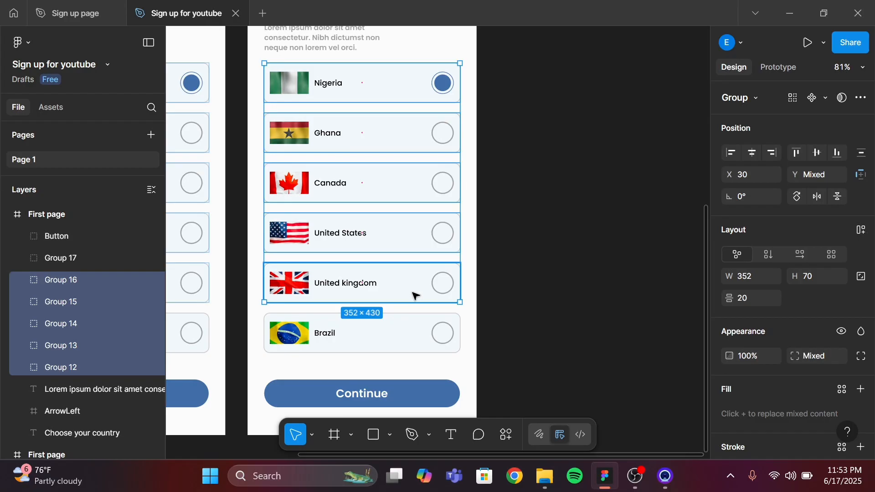
{"action": "left_click", "coordinate": [413, 334], "text": "shift"}
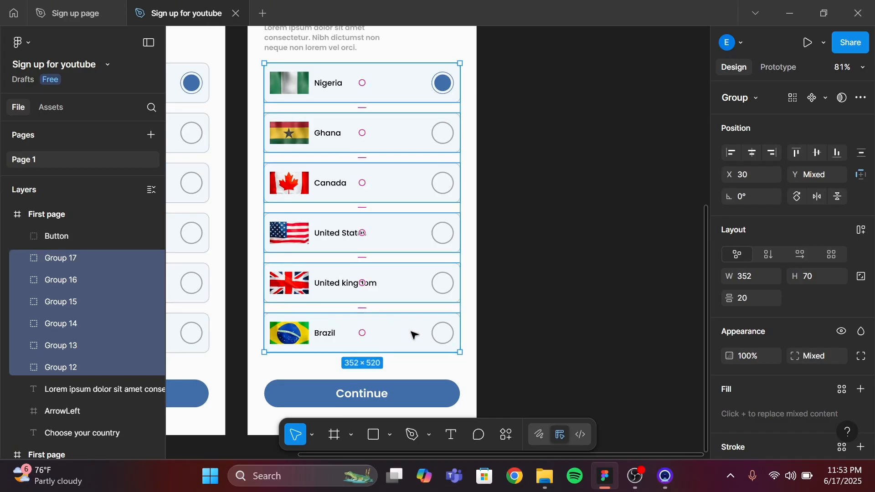
{"action": "key", "text": "Delete"}
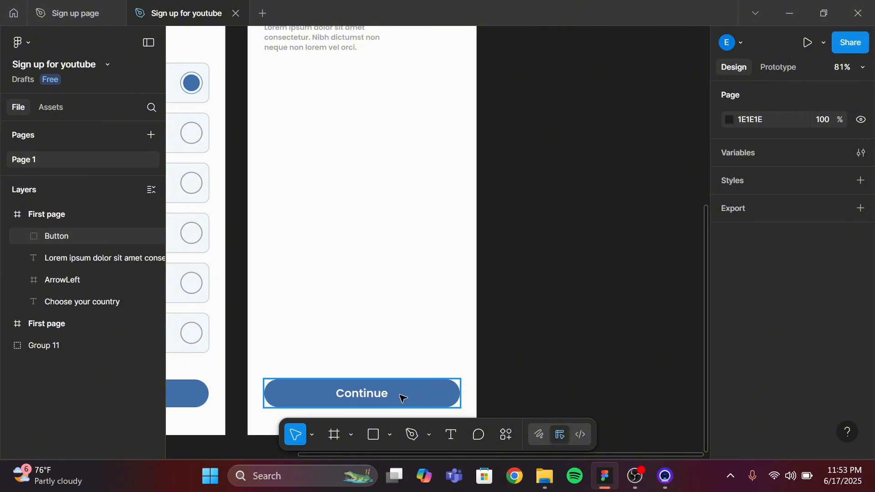
Check the reference screen again and bring the duplicated frame's heading into view
{"action": "left_click", "coordinate": [58, 12]}
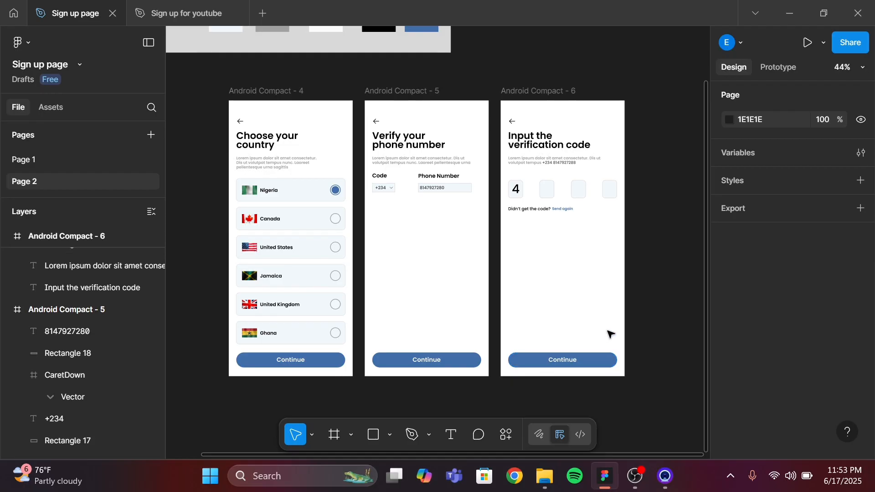
{"action": "left_click", "coordinate": [192, 4]}
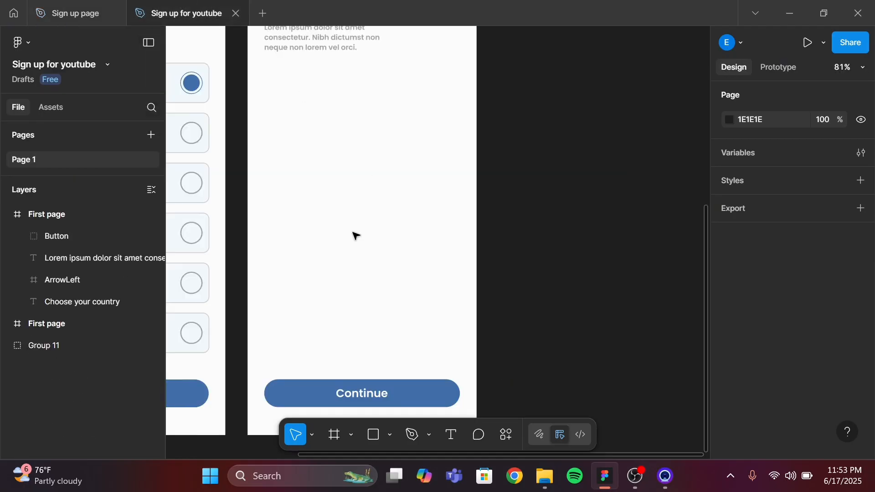
{"action": "scroll", "coordinate": [353, 232], "scroll_direction": "left", "scroll_amount": 3}
{"action": "scroll", "coordinate": [353, 232], "scroll_direction": "up", "scroll_amount": 2}
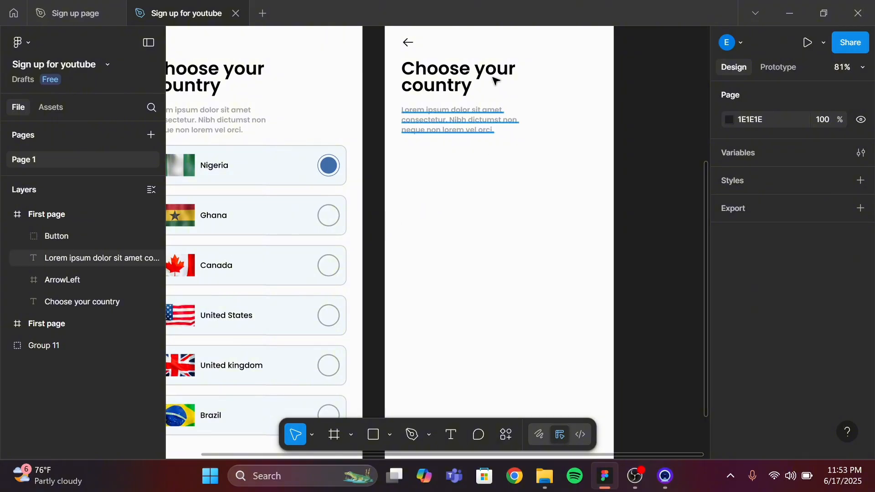
{"action": "scroll", "coordinate": [470, 84], "scroll_direction": "up", "scroll_amount": 1}
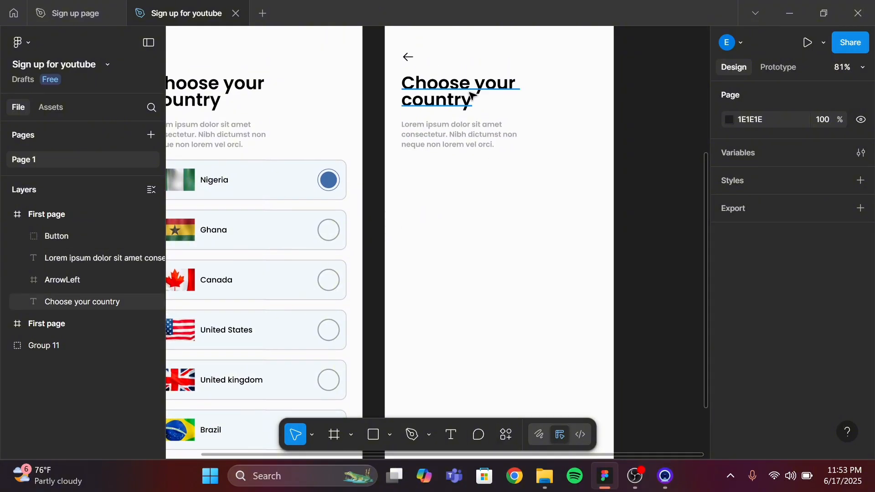
Replace the duplicated frame's heading with "Verify your phone number" and widen it to about 261 px
{"action": "double_click", "coordinate": [472, 95]}
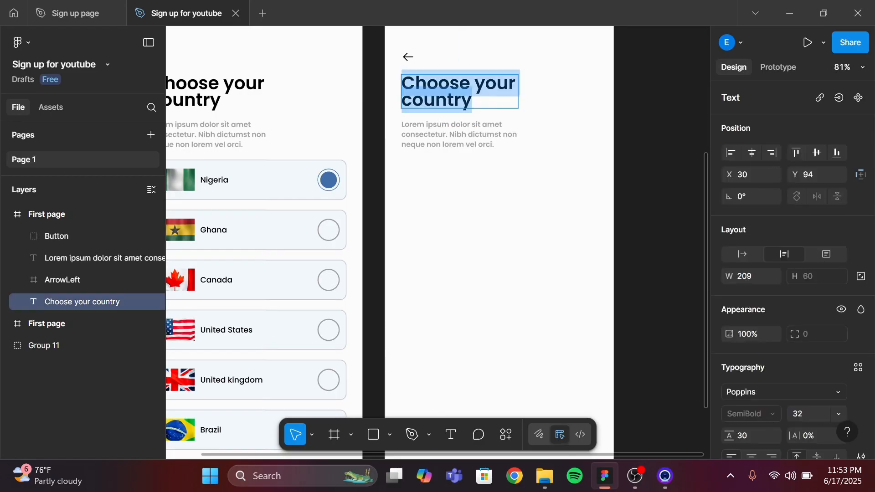
{"action": "key", "text": "BackSpace"}
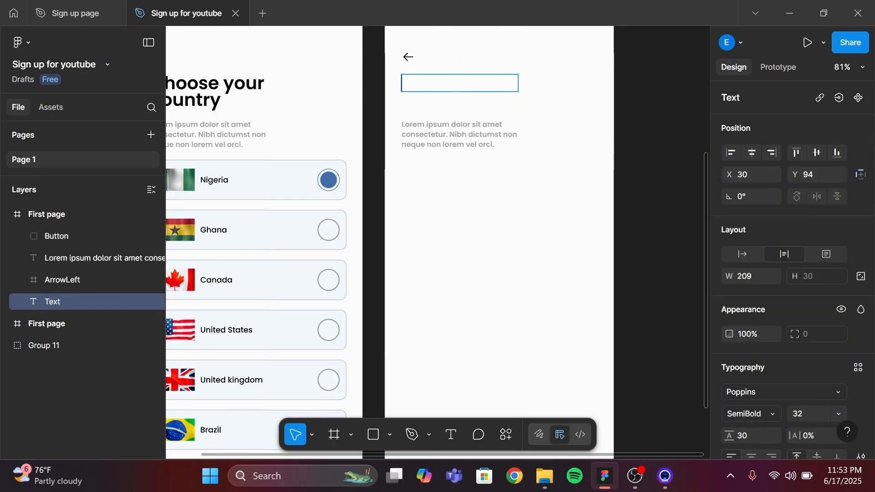
{"action": "type", "text": "V"}
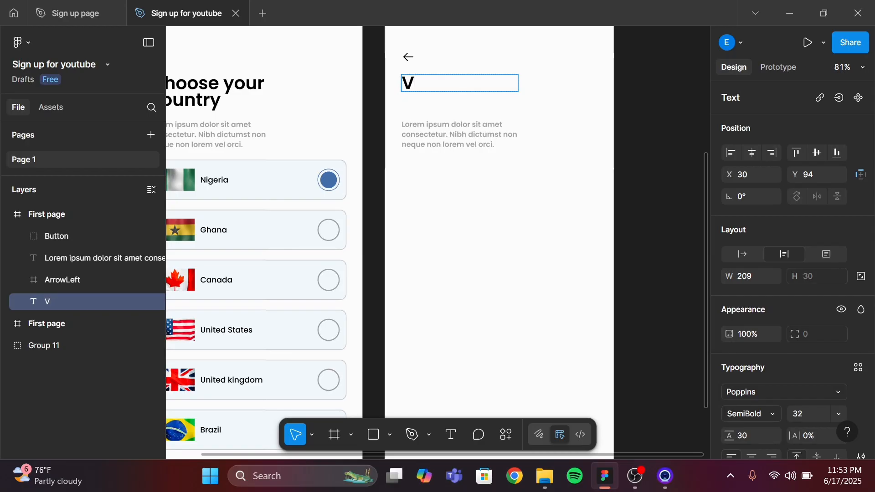
{"action": "type", "text": "erify "}
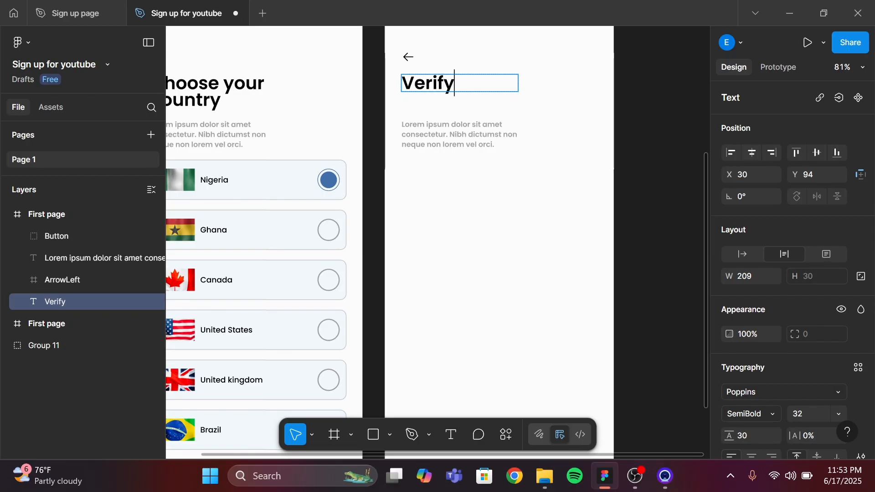
{"action": "type", "text": "your"}
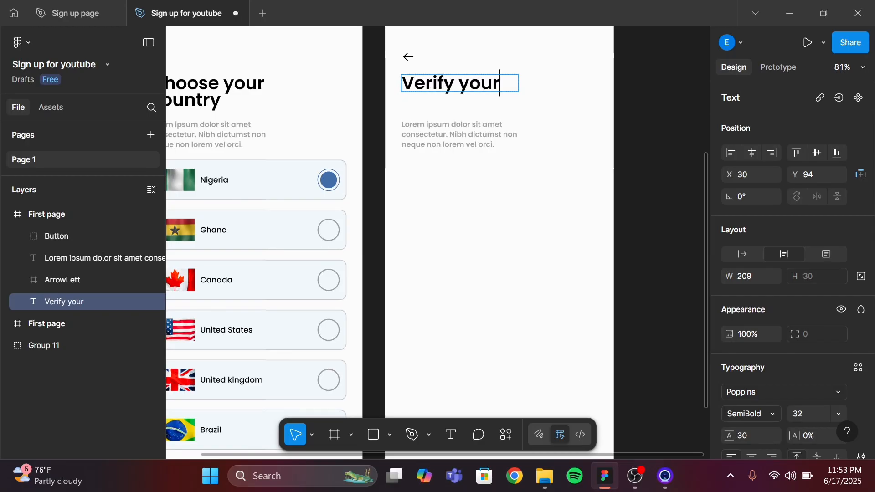
{"action": "type", "text": " phone"}
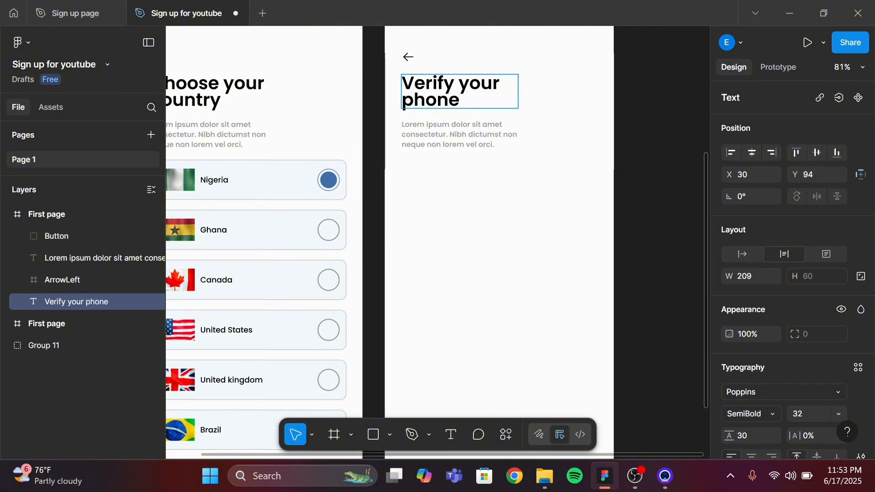
{"action": "type", "text": " number"}
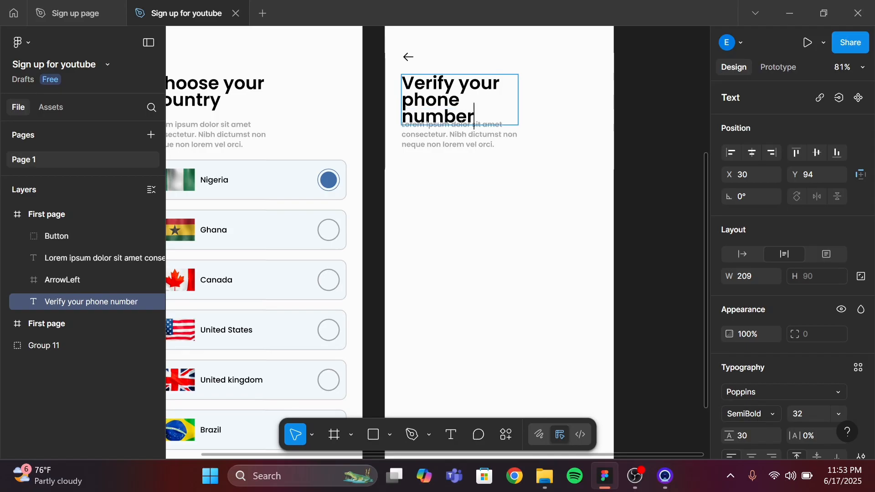
{"action": "key", "text": "Escape"}
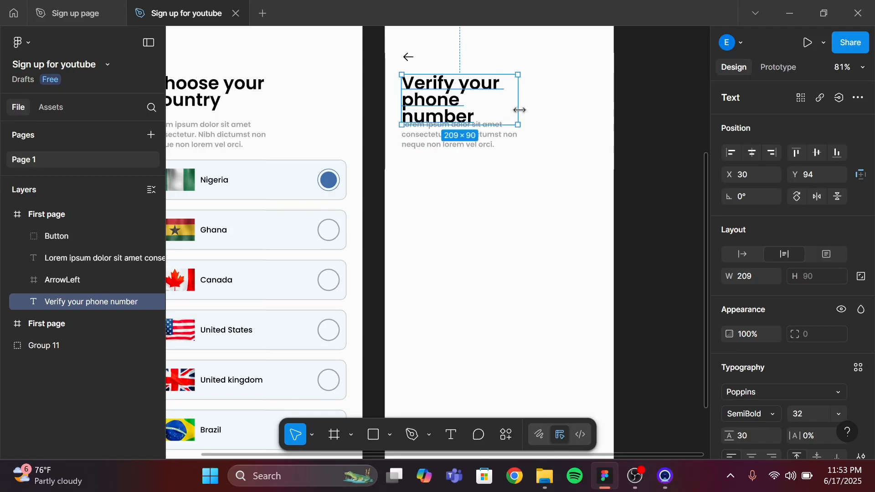
{"action": "left_click_drag", "start_coordinate": [520, 109], "coordinate": [547, 104]}
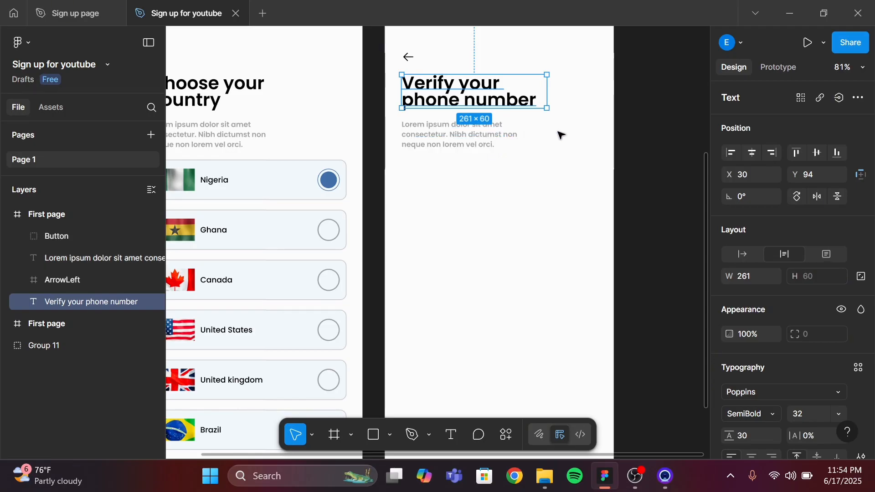
Resize the description text box to about 306 × 36 px
{"action": "left_click", "coordinate": [490, 132]}
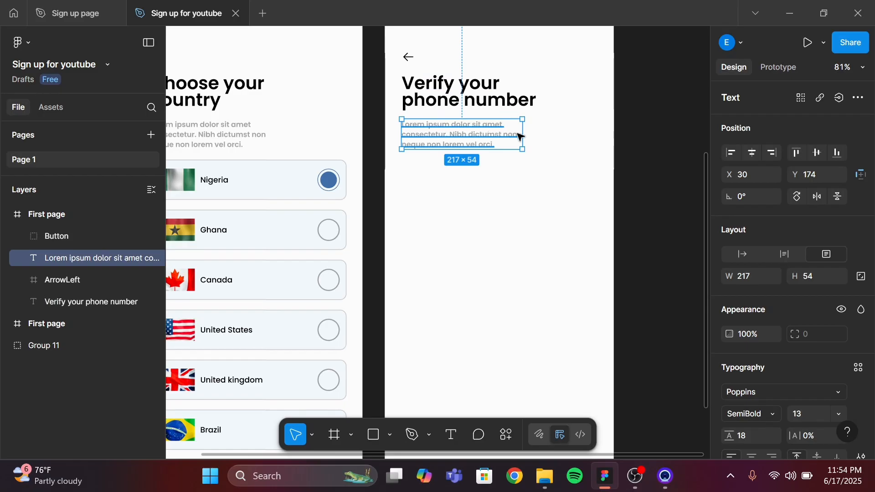
{"action": "left_click_drag", "start_coordinate": [523, 133], "coordinate": [572, 128]}
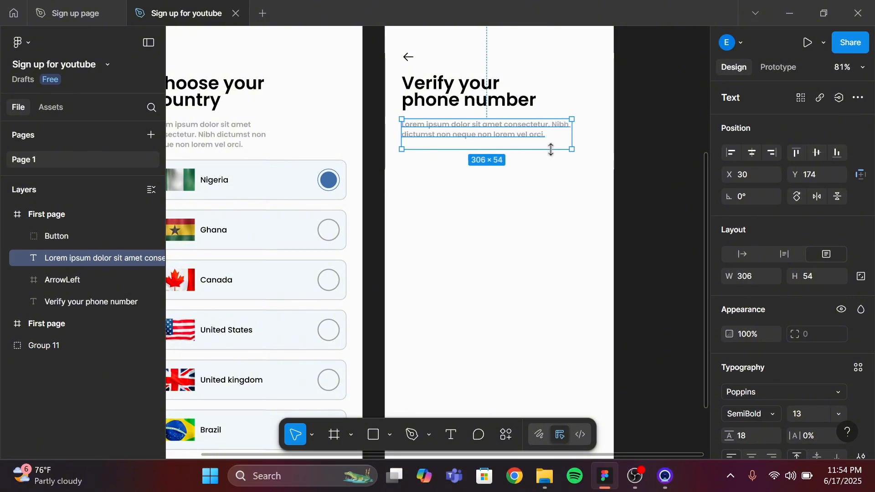
{"action": "left_click_drag", "start_coordinate": [551, 146], "coordinate": [550, 138]}
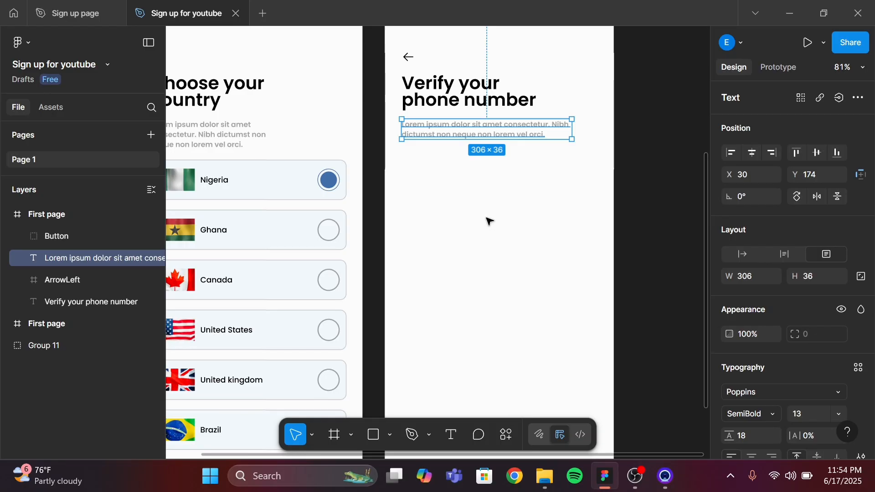
Add a text label reading "Code" at font size 18 below the description in the verify frame
{"action": "left_click", "coordinate": [451, 435]}
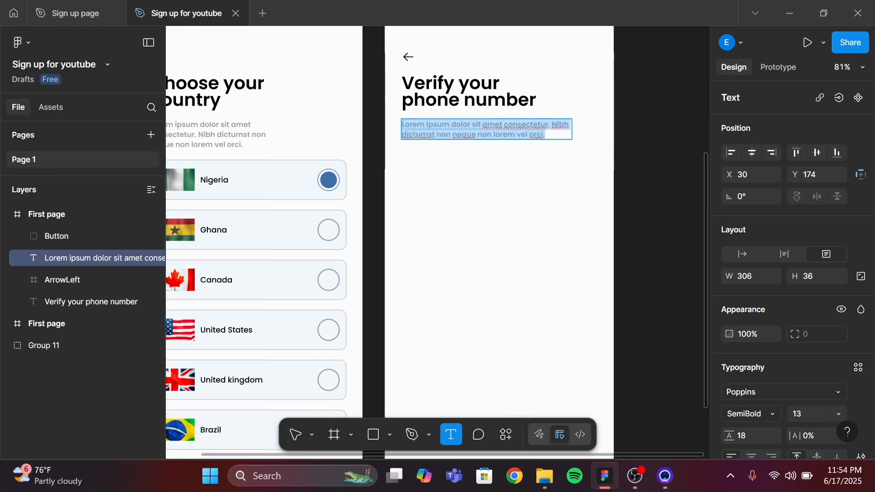
{"action": "left_click", "coordinate": [413, 182]}
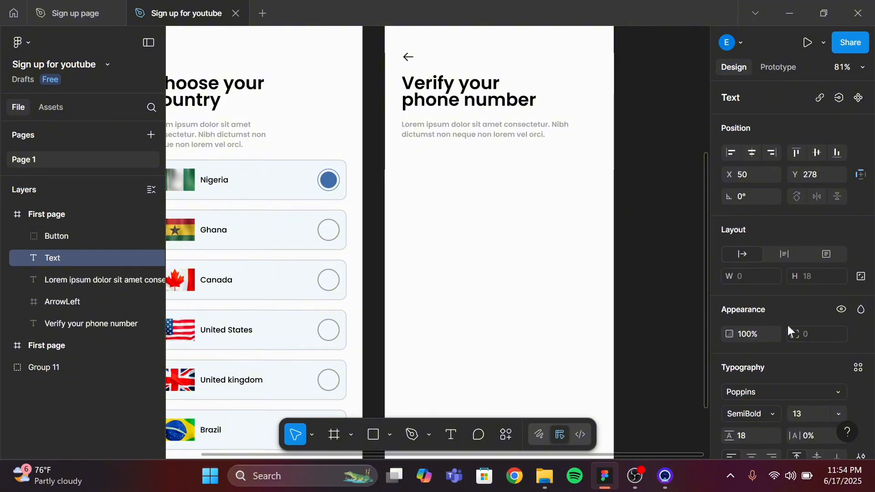
{"action": "scroll", "coordinate": [812, 406], "scroll_direction": "down", "scroll_amount": 1}
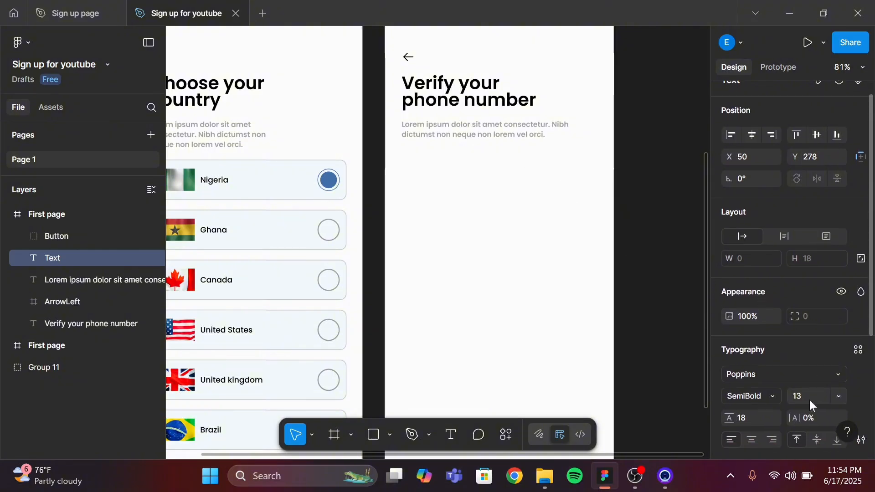
{"action": "left_click", "coordinate": [807, 402]}
{"action": "scroll", "coordinate": [807, 402], "scroll_direction": "down", "scroll_amount": 4}
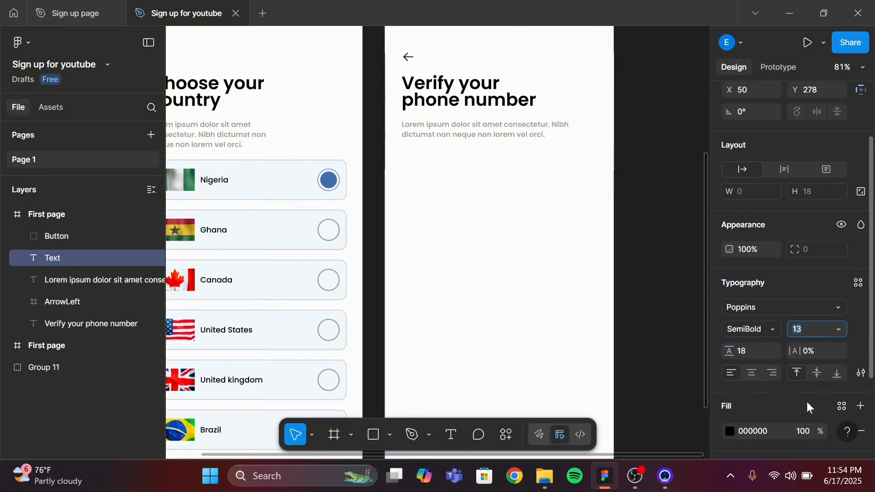
{"action": "type", "text": "18"}
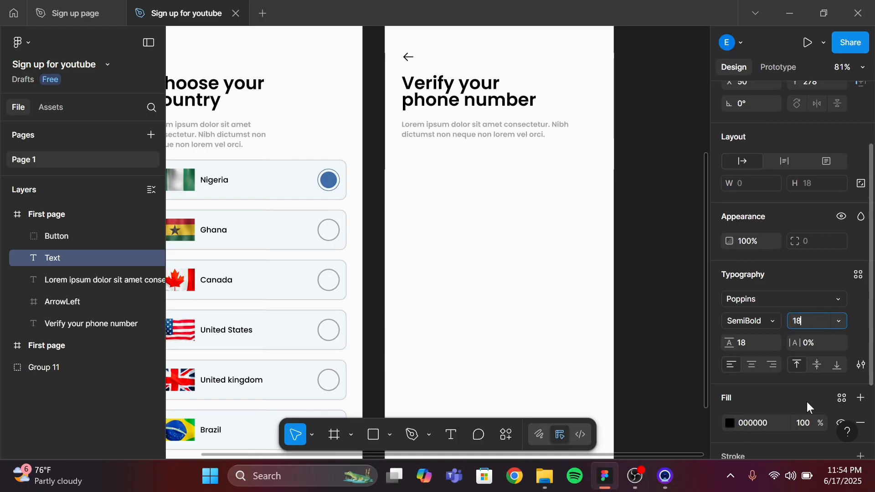
{"action": "key", "text": "Return"}
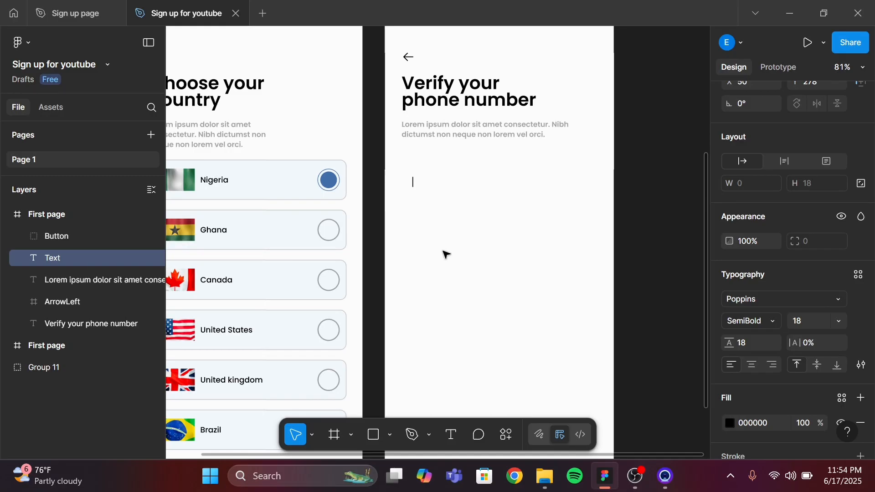
{"action": "type", "text": "Code"}
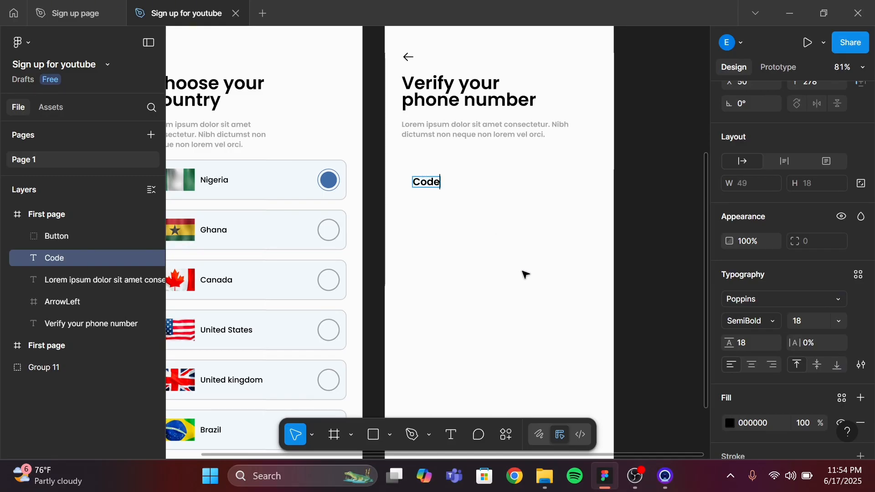
{"action": "key", "text": "Escape"}
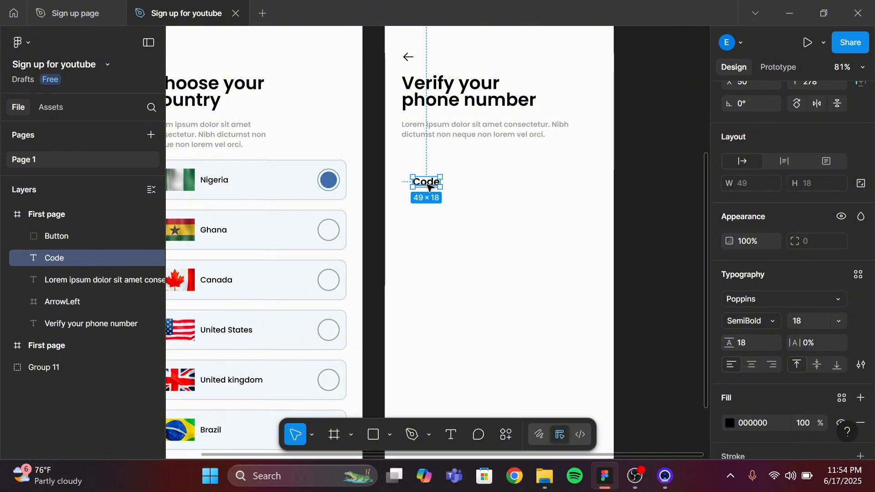
Move the Code label up to sit just beneath the description text
{"action": "left_click_drag", "start_coordinate": [429, 187], "coordinate": [419, 164]}
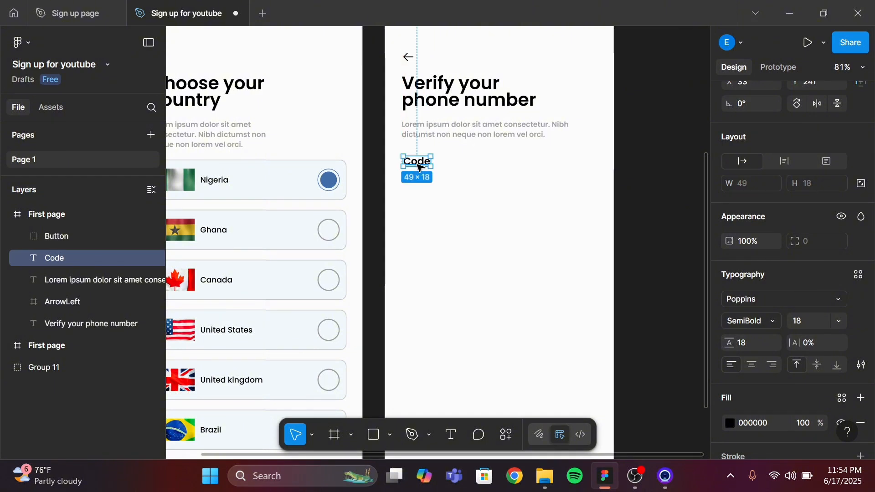
{"action": "key", "text": "alt"}
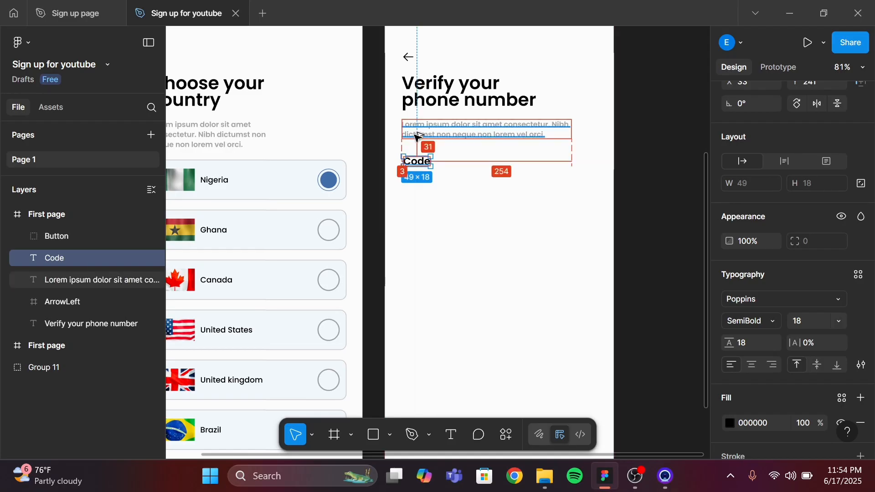
{"action": "key", "text": "Up"}
{"action": "key", "text": "Up"}
{"action": "key", "text": "Up"}
{"action": "key", "text": "Up"}
{"action": "key", "text": "Up"}
{"action": "key", "text": "Up"}
{"action": "key", "text": "Up"}
{"action": "key", "text": "Up"}
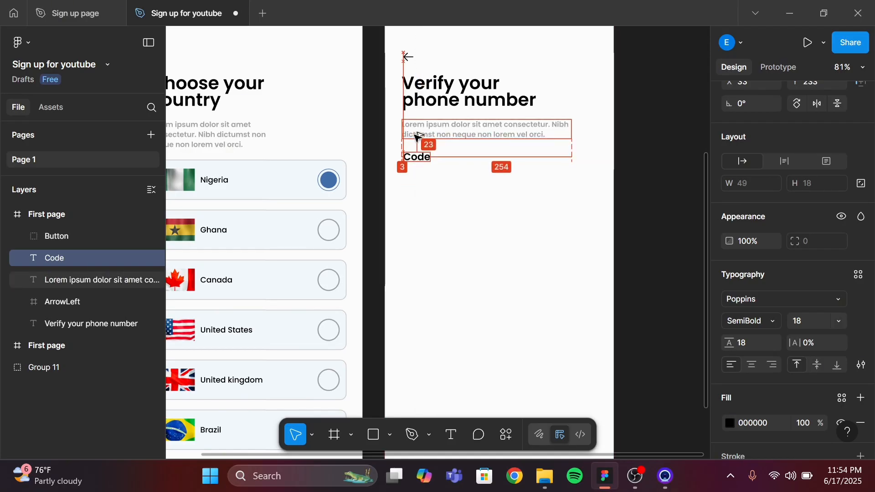
{"action": "key", "text": "Up"}
{"action": "key", "text": "Up"}
{"action": "key", "text": "Up"}
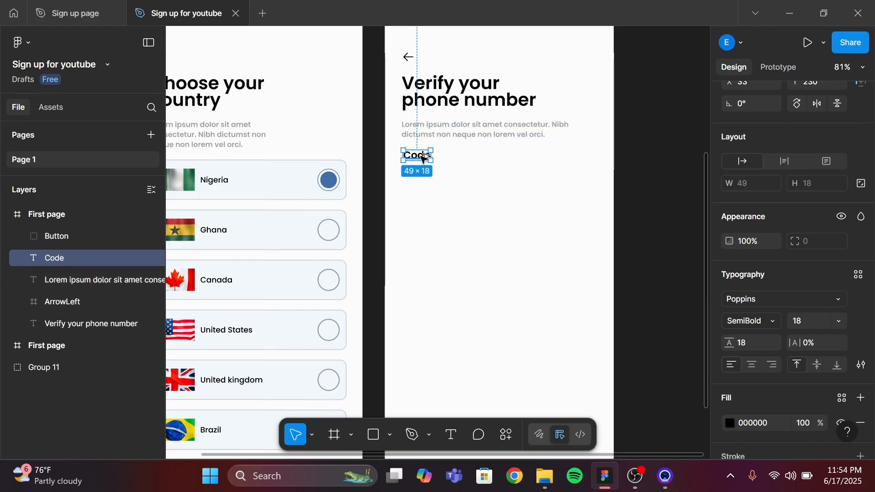
Duplicate the Code label to its right and change the copy's text to "Phone Number"
{"action": "left_click_drag", "start_coordinate": [424, 157], "coordinate": [498, 156]}
{"action": "left_click_drag", "start_coordinate": [495, 153], "coordinate": [495, 153]}
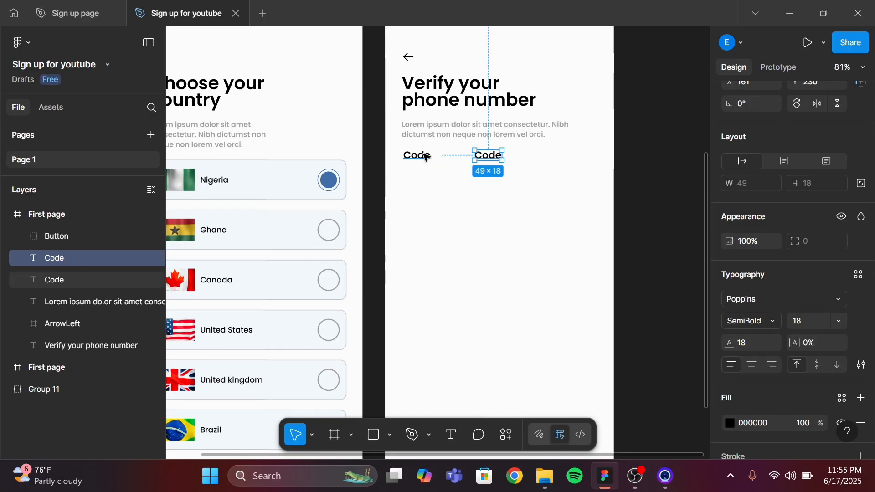
{"action": "double_click", "coordinate": [493, 157]}
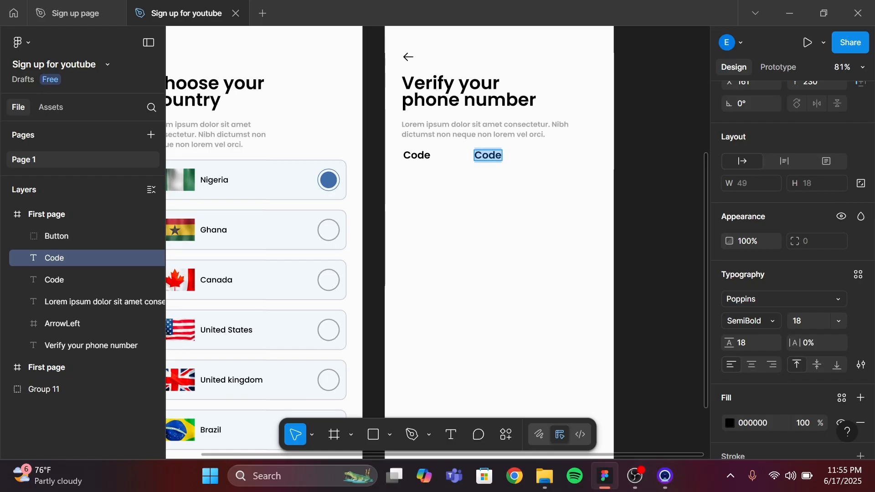
{"action": "type", "text": "PHone"}
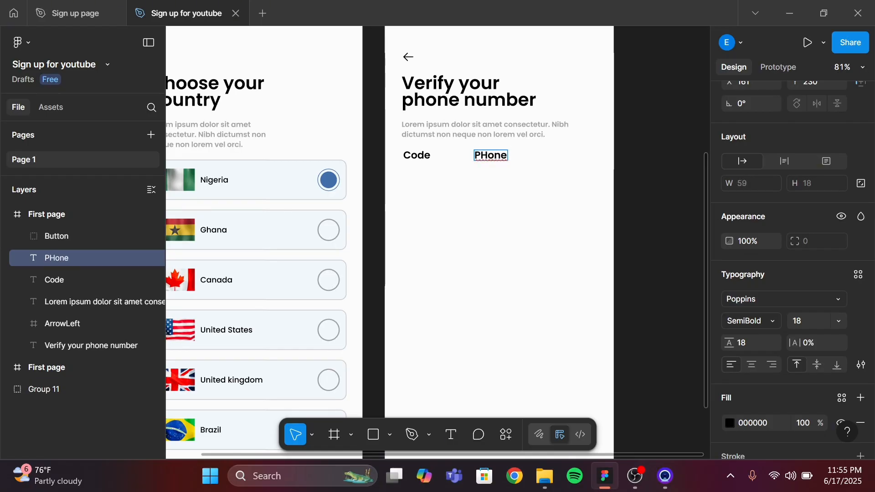
{"action": "key", "text": "BackSpace"}
{"action": "key", "text": "BackSpace"}
{"action": "key", "text": "BackSpace"}
{"action": "key", "text": "BackSpace"}
{"action": "key", "text": "BackSpace"}
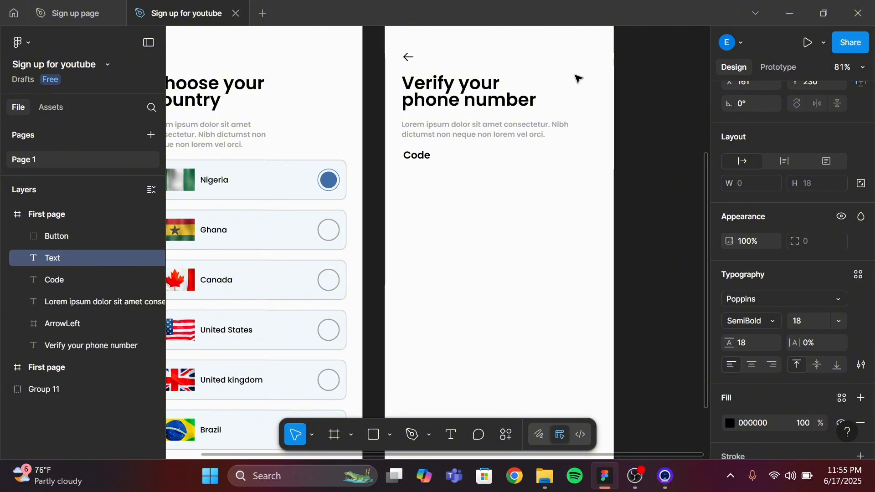
{"action": "type", "text": "Phone"}
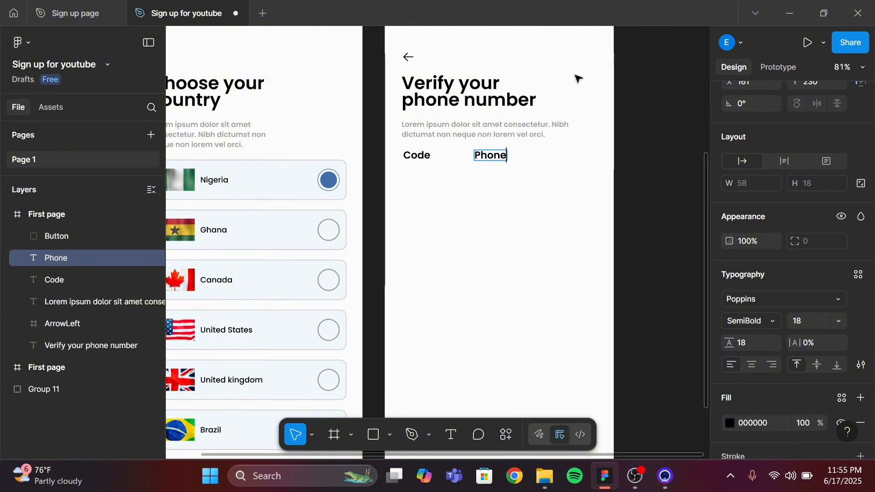
{"action": "type", "text": " Numb"}
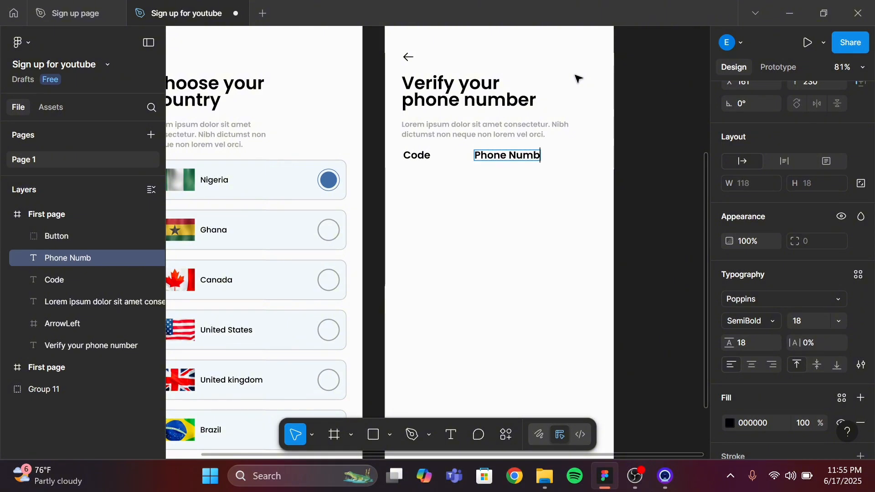
{"action": "type", "text": "er"}
{"action": "key", "text": "Escape"}
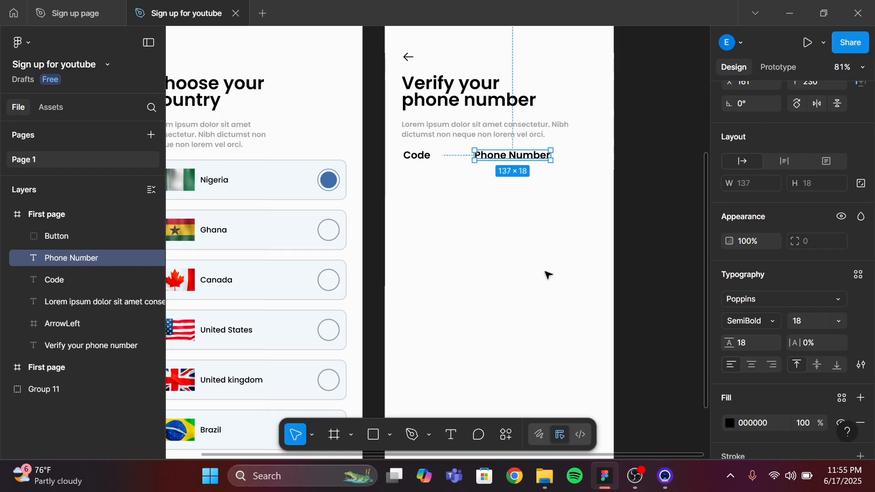
Draw a rectangle about 87 × 42 px below the Code label
{"action": "key", "text": "alt"}
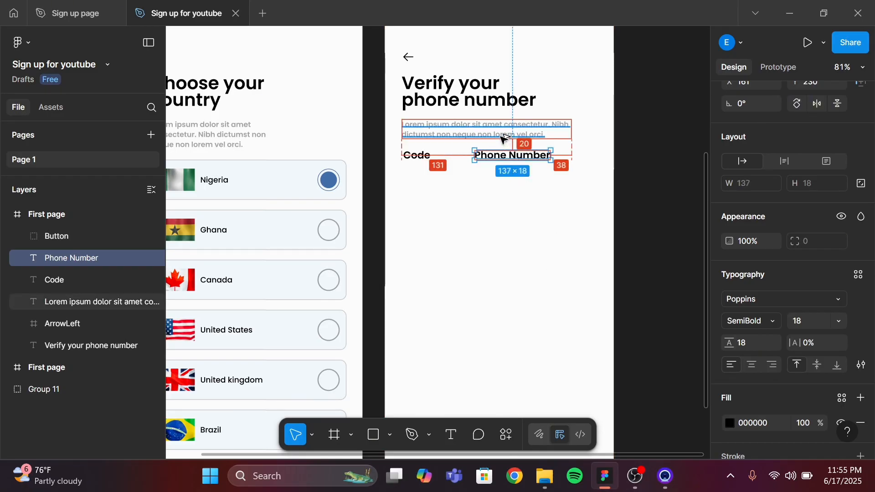
{"action": "left_click", "coordinate": [415, 159]}
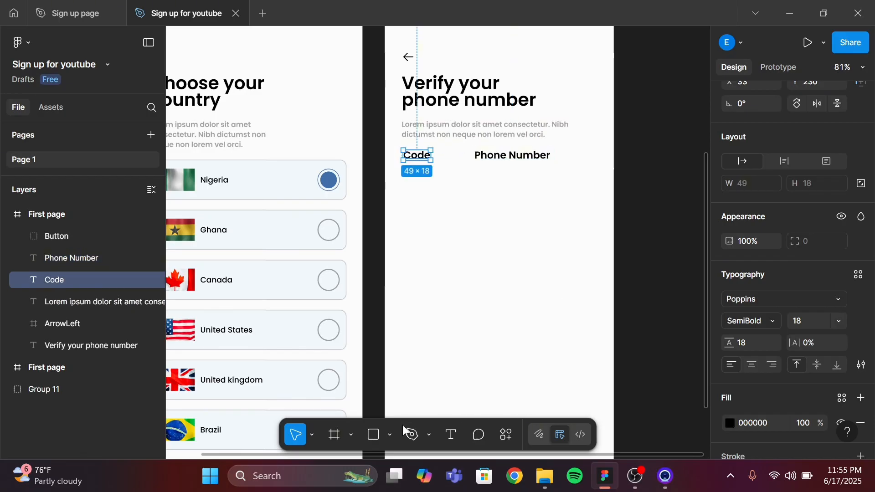
{"action": "left_click", "coordinate": [375, 438]}
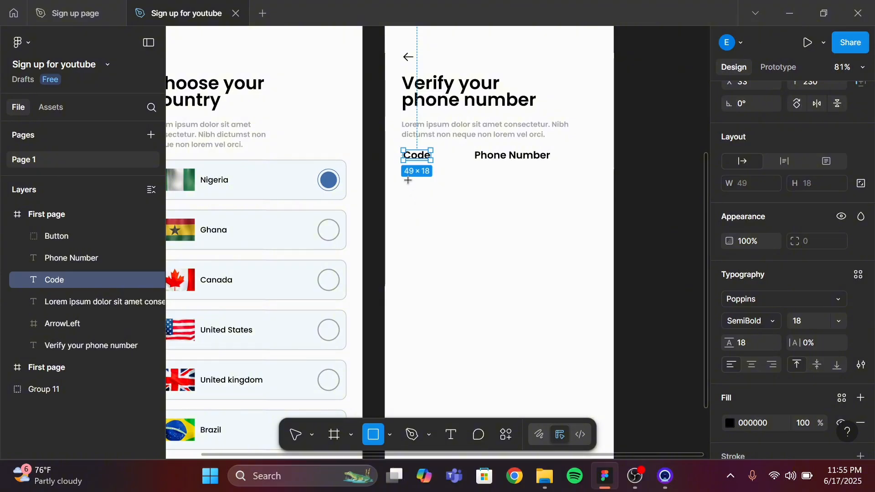
{"action": "left_click_drag", "start_coordinate": [408, 180], "coordinate": [457, 203]}
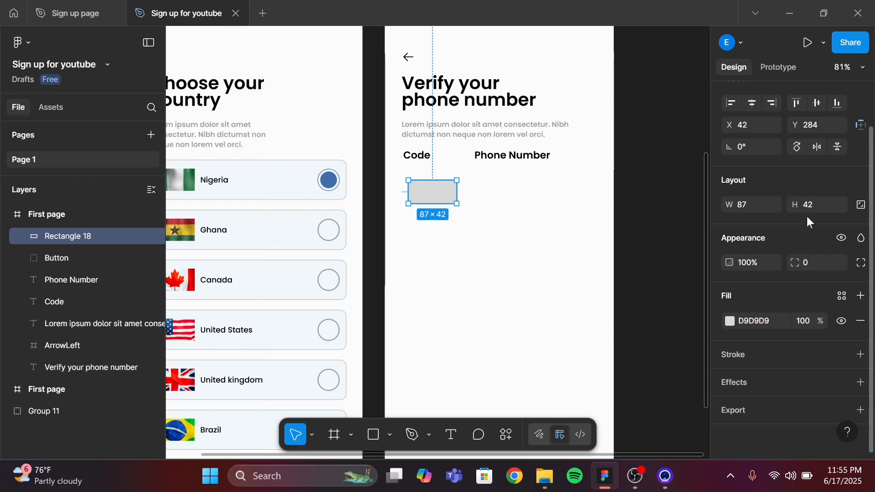
{"action": "left_click", "coordinate": [815, 213]}
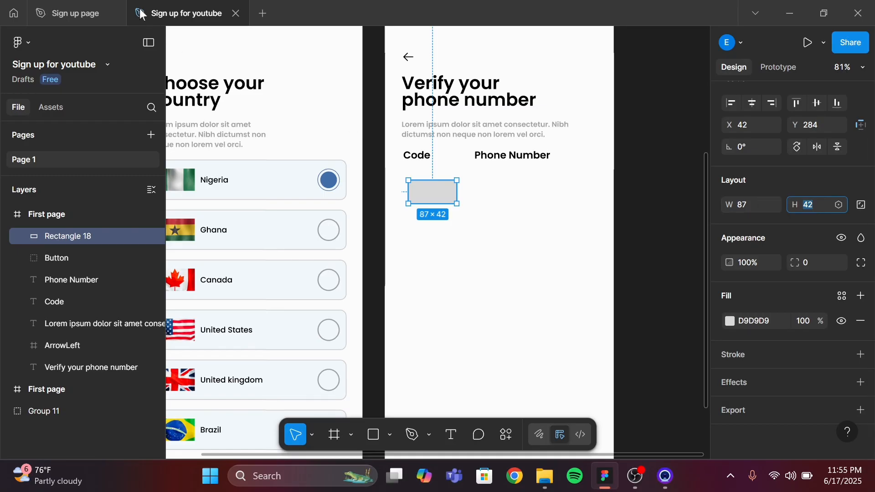
Inspect the code dropdown box on the reference Sign up page screen
{"action": "left_click", "coordinate": [95, 12]}
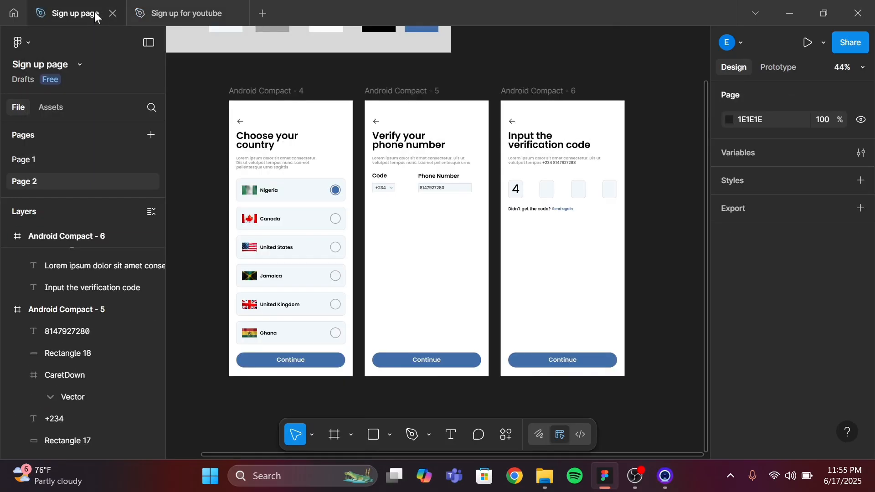
{"action": "left_click", "coordinate": [381, 190]}
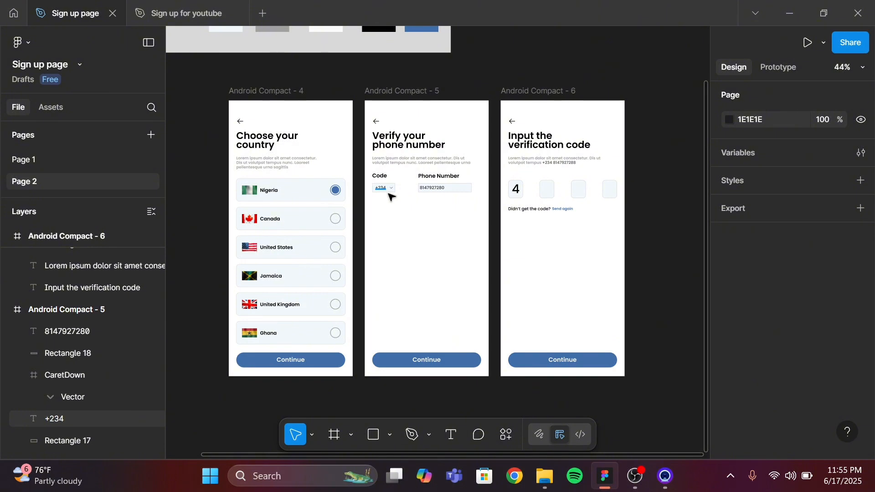
{"action": "left_click", "coordinate": [391, 194]}
{"action": "left_click", "coordinate": [393, 192]}
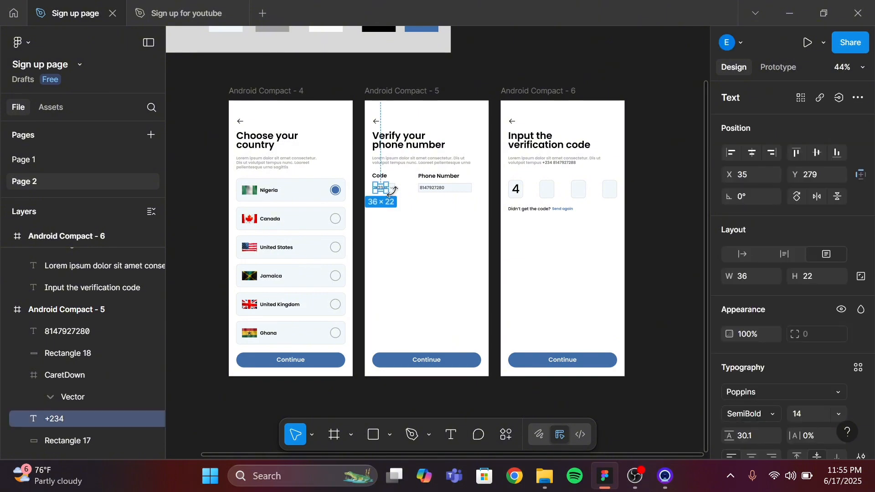
{"action": "scroll", "coordinate": [391, 191], "scroll_direction": "up", "scroll_amount": 5}
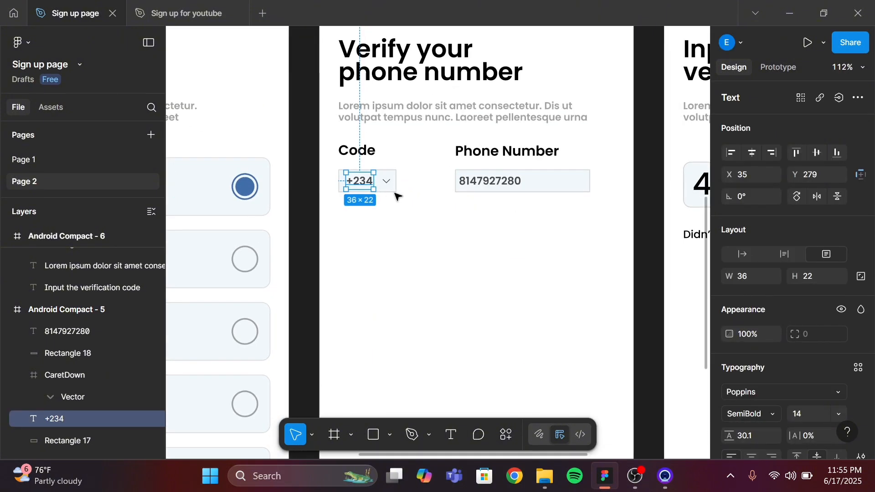
{"action": "left_click", "coordinate": [393, 192]}
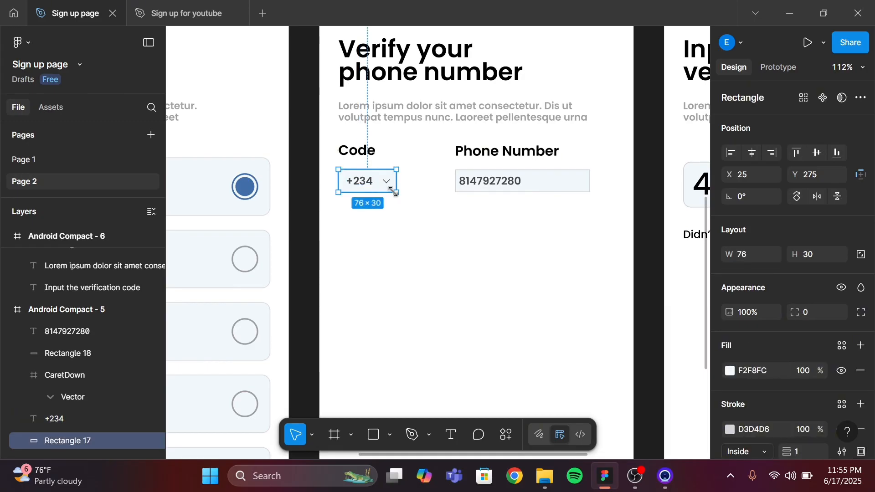
{"action": "left_click", "coordinate": [179, 13]}
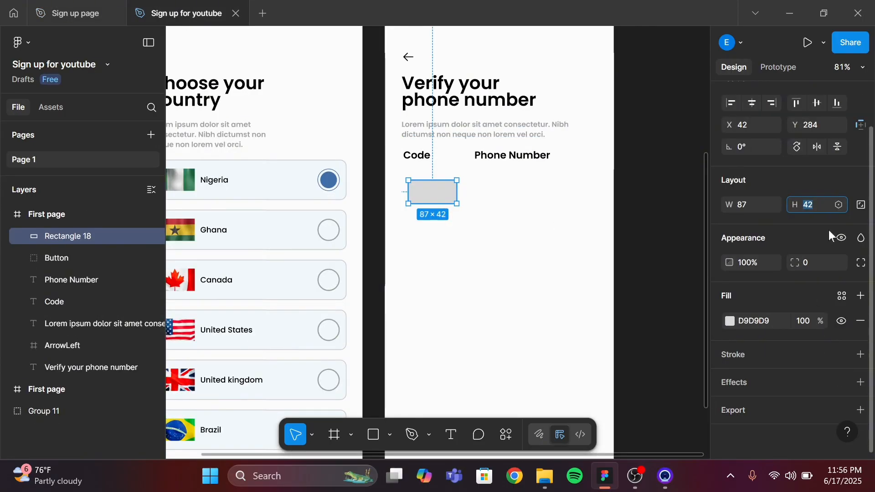
Resize the rectangle to 70 × 30 px and place it directly under the Code label
{"action": "type", "text": "30"}
{"action": "left_click", "coordinate": [747, 204]}
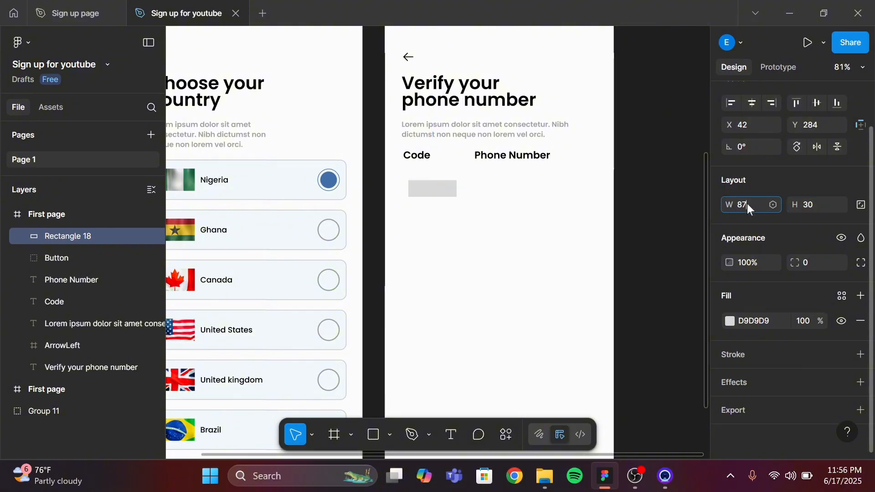
{"action": "type", "text": "7"}
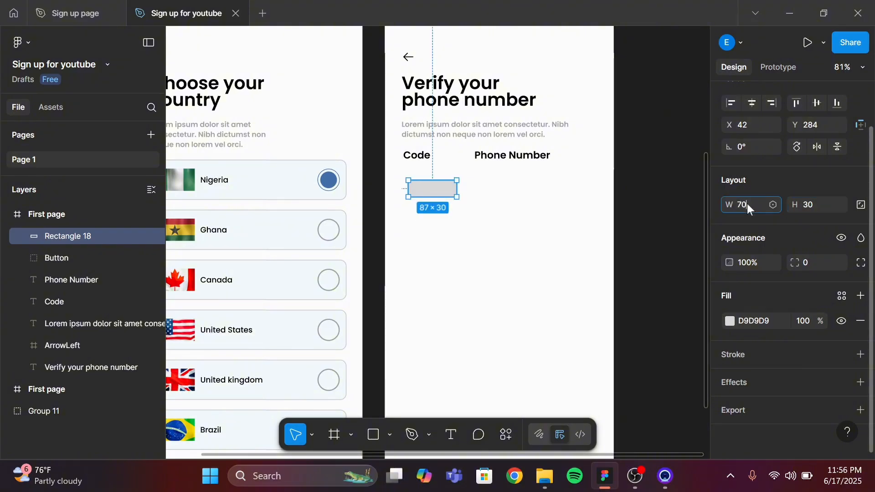
{"action": "key", "text": "Return"}
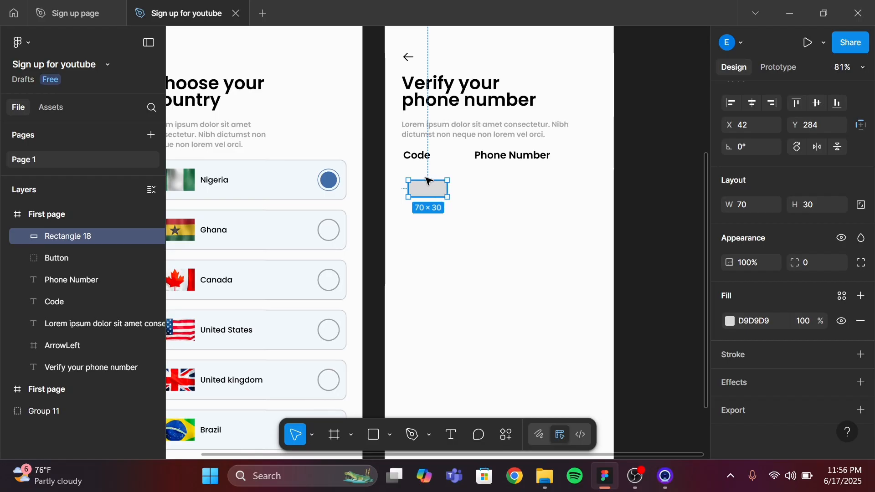
{"action": "mouse_move", "coordinate": [427, 180]}
{"action": "left_mouse_down"}
{"action": "mouse_move", "coordinate": [424, 172]}
{"action": "mouse_move", "coordinate": [429, 182]}
{"action": "left_mouse_up"}
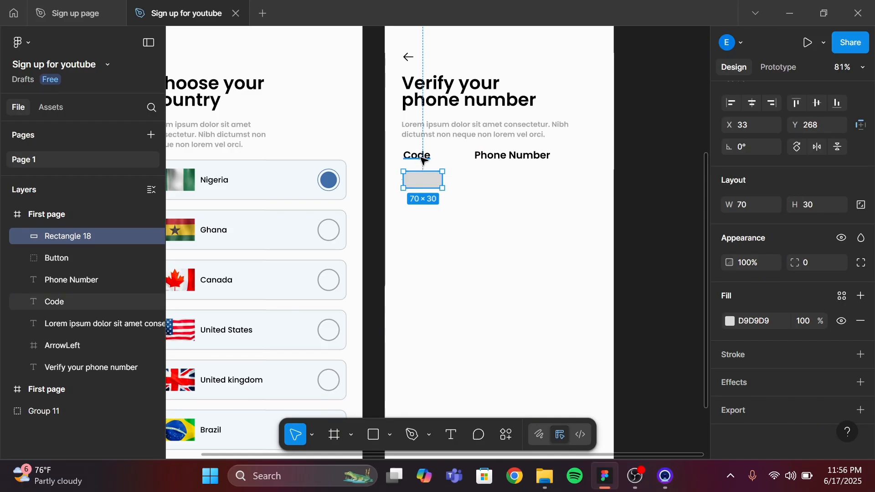
{"action": "key", "text": "alt"}
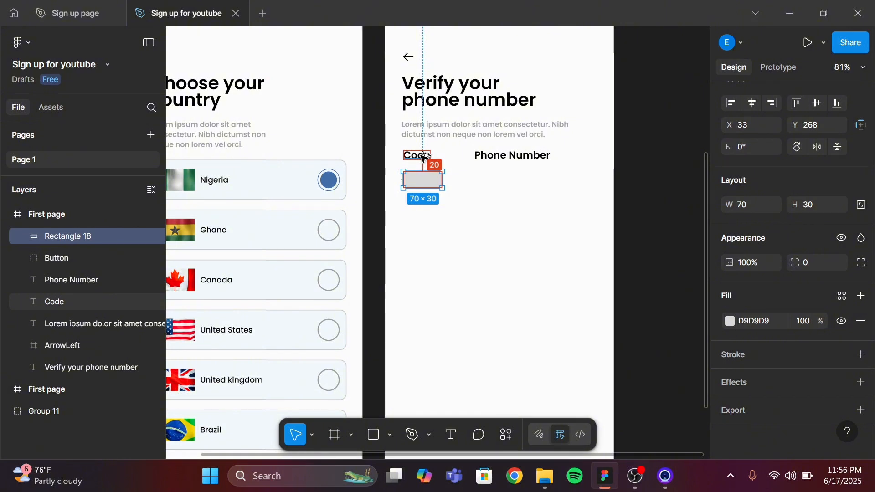
Nudge the rectangle upward so it sits just beneath the Code label
{"action": "key", "text": "Up"}
{"action": "key", "text": "Up"}
{"action": "key", "text": "Up"}
{"action": "key", "text": "Up"}
{"action": "key", "text": "Up"}
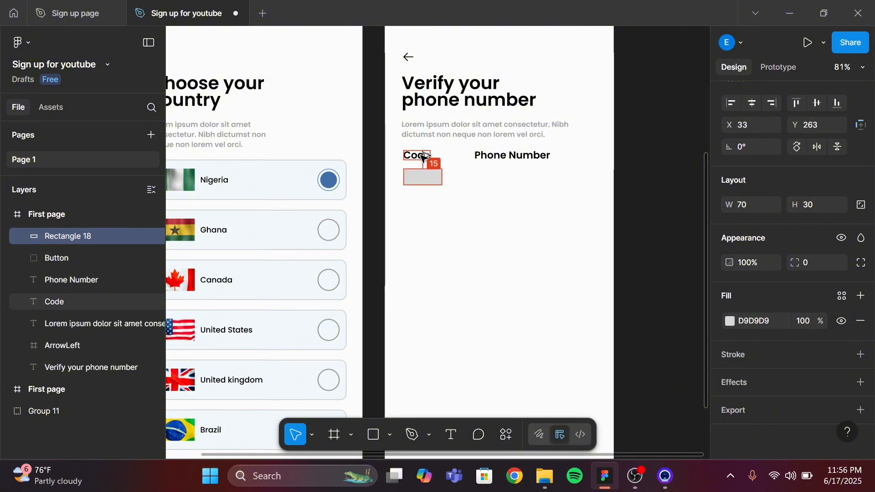
{"action": "key", "text": "Up"}
{"action": "key", "text": "Up"}
{"action": "key", "text": "Up"}
{"action": "key", "text": "Up"}
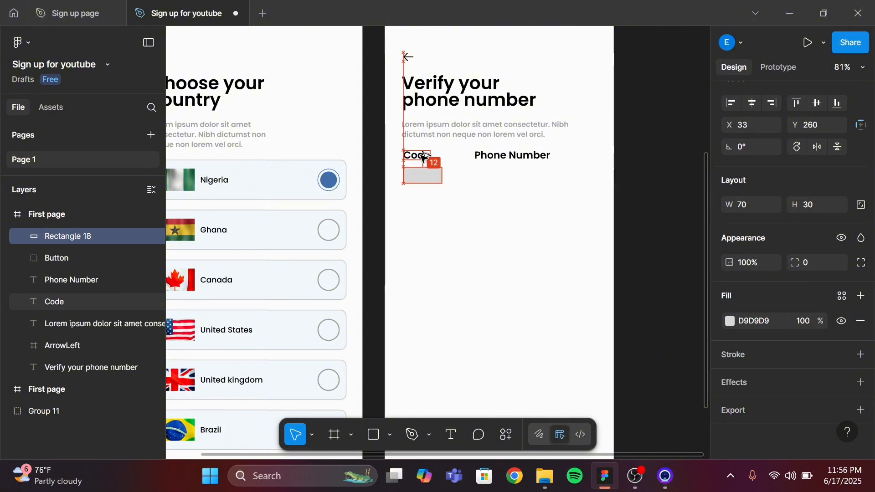
{"action": "key", "text": "Up"}
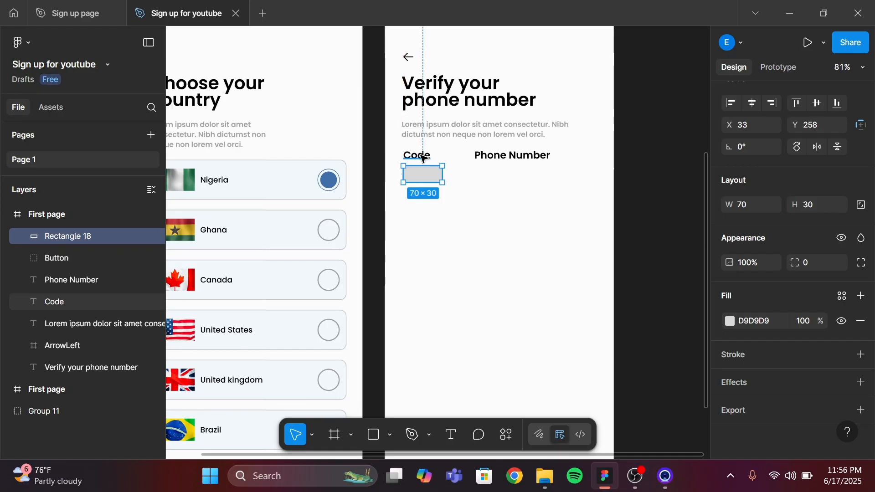
Fill the rectangle by sampling the light blue colour of the selected Nigeria card on the reference screen
{"action": "scroll", "coordinate": [496, 205], "scroll_direction": "up", "scroll_amount": 5, "text": "ctrl"}
{"action": "scroll", "coordinate": [496, 207], "scroll_direction": "left", "scroll_amount": 5}
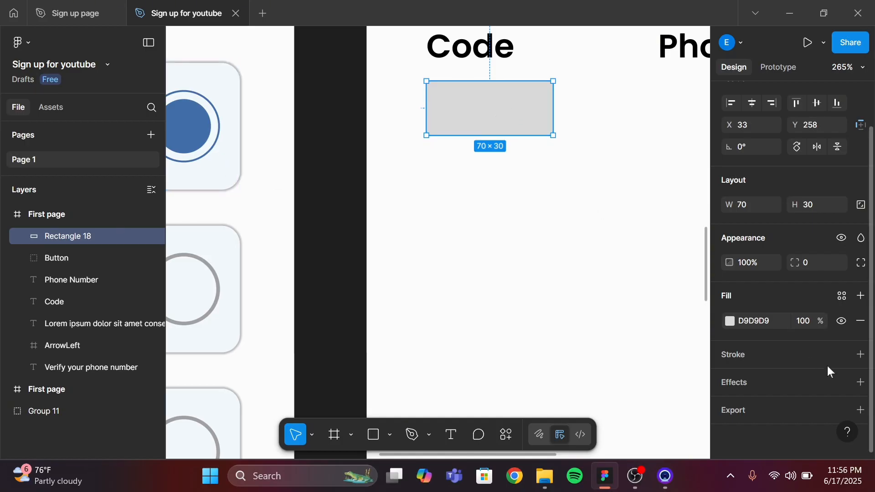
{"action": "left_click", "coordinate": [730, 321]}
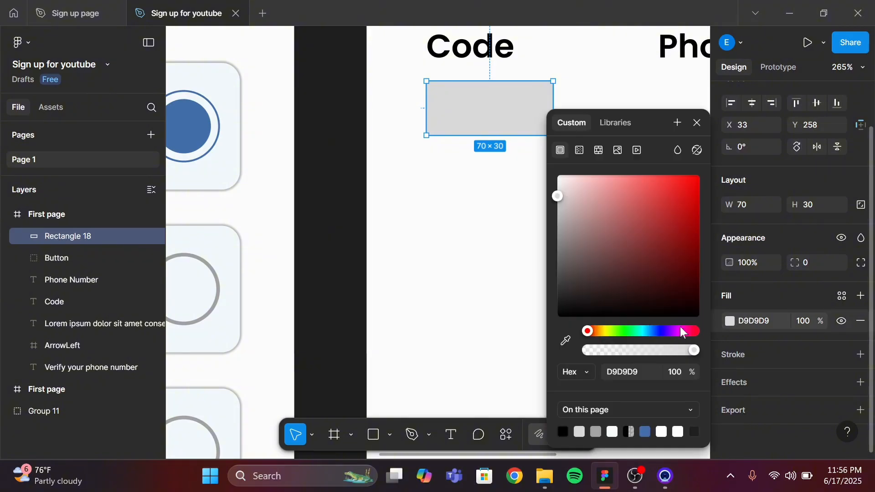
{"action": "left_click", "coordinate": [566, 340]}
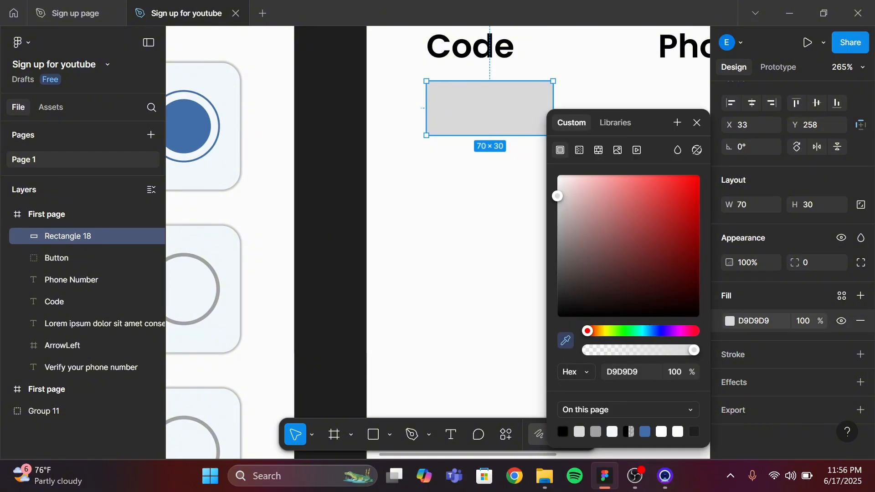
{"action": "left_click", "coordinate": [234, 142]}
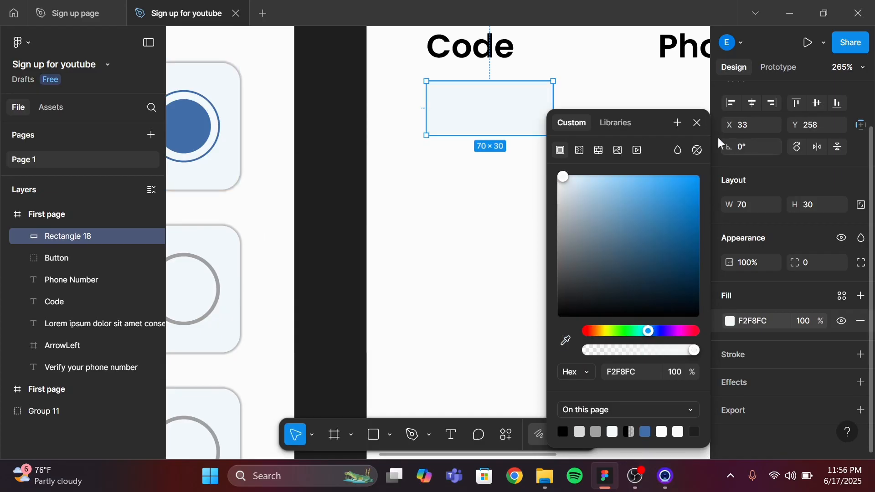
{"action": "left_click", "coordinate": [697, 123]}
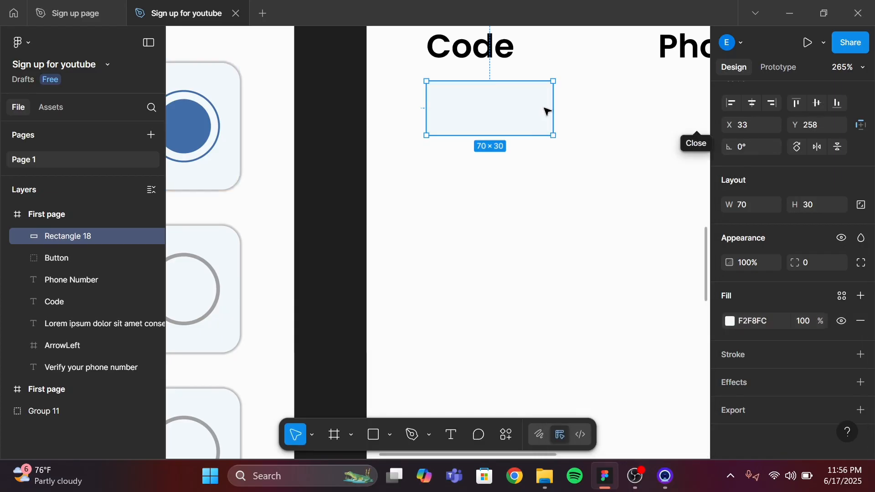
Add a 1 px inside stroke to the rectangle and set its colour to CFD3D5
{"action": "left_click", "coordinate": [861, 355]}
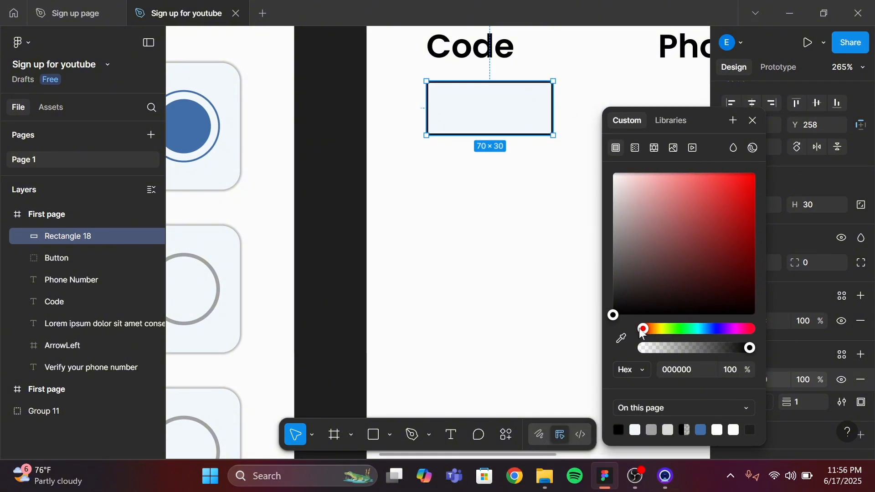
{"action": "left_click", "coordinate": [621, 338]}
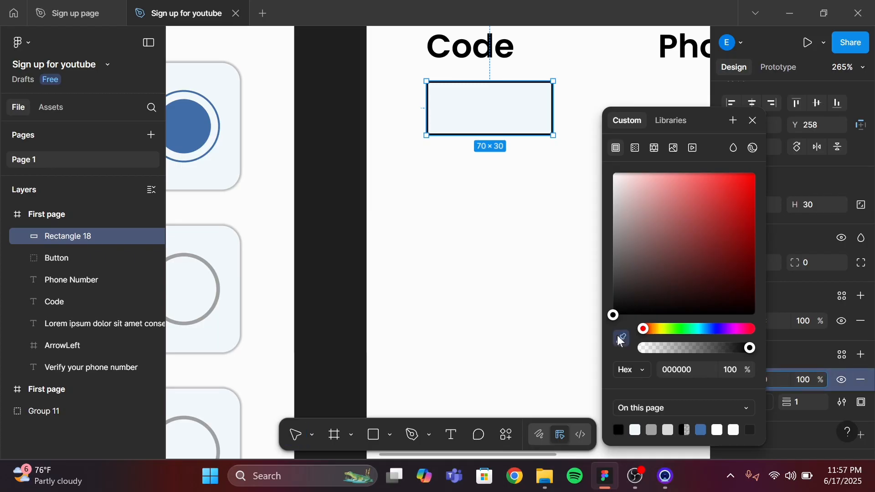
{"action": "left_click", "coordinate": [519, 110]}
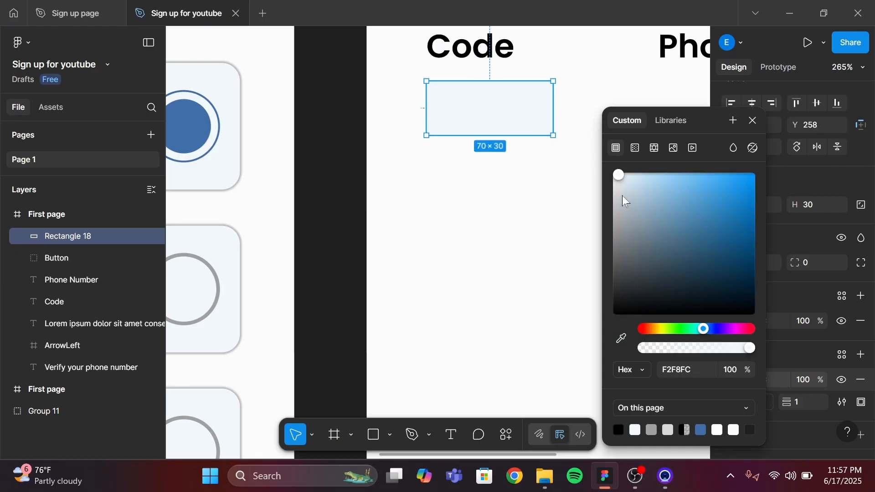
{"action": "key", "text": "Down"}
{"action": "key", "text": "Down"}
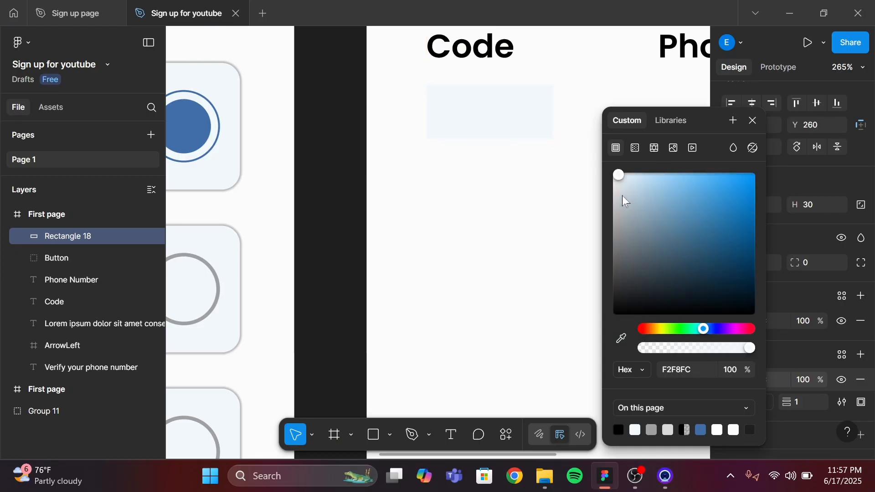
{"action": "key", "text": "Up"}
{"action": "key", "text": "Up"}
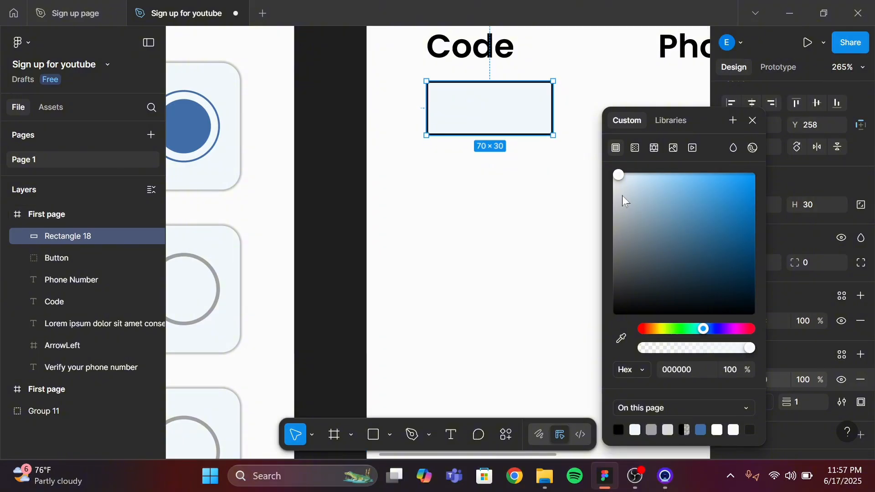
{"action": "left_click", "coordinate": [622, 339]}
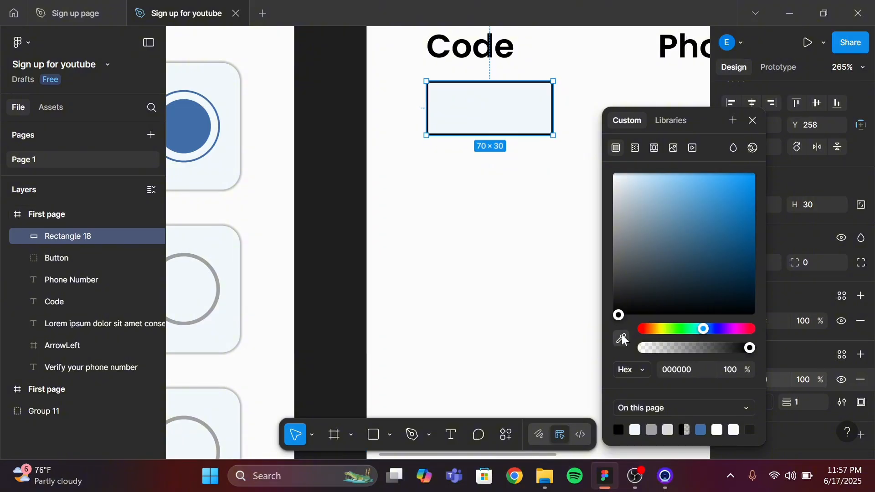
{"action": "left_click", "coordinate": [518, 113]}
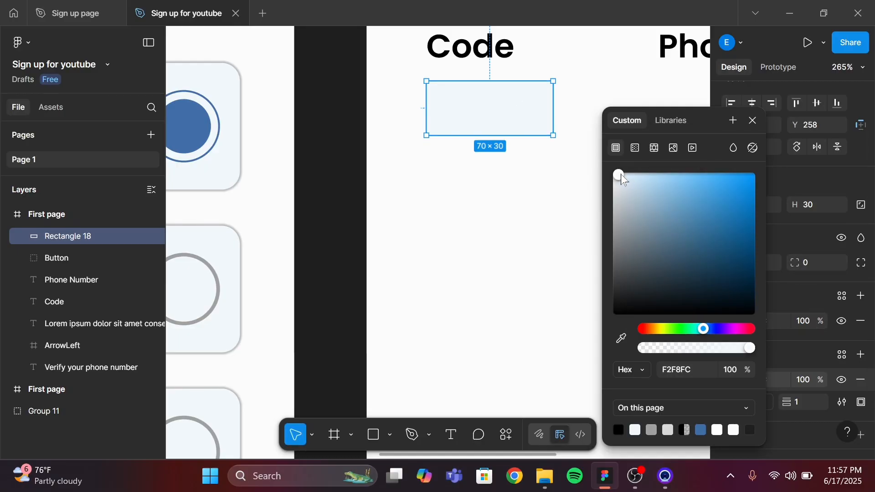
{"action": "left_click_drag", "start_coordinate": [621, 175], "coordinate": [617, 197]}
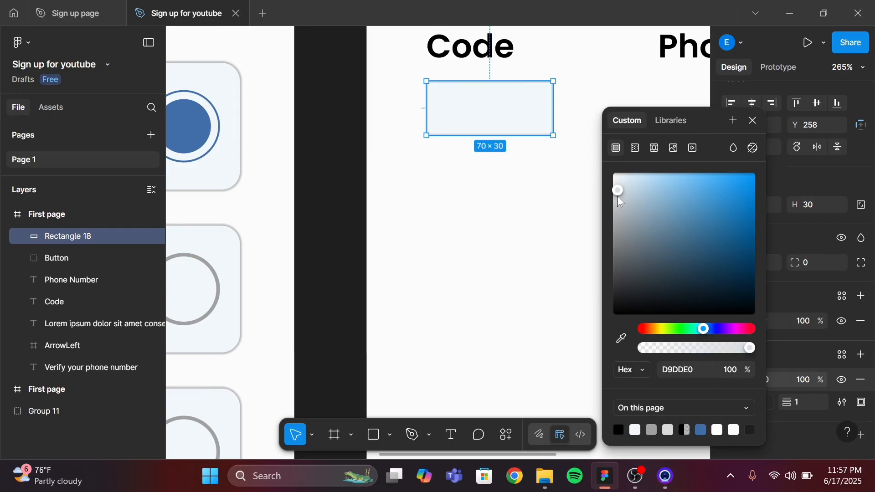
{"action": "left_click_drag", "start_coordinate": [618, 199], "coordinate": [617, 201]}
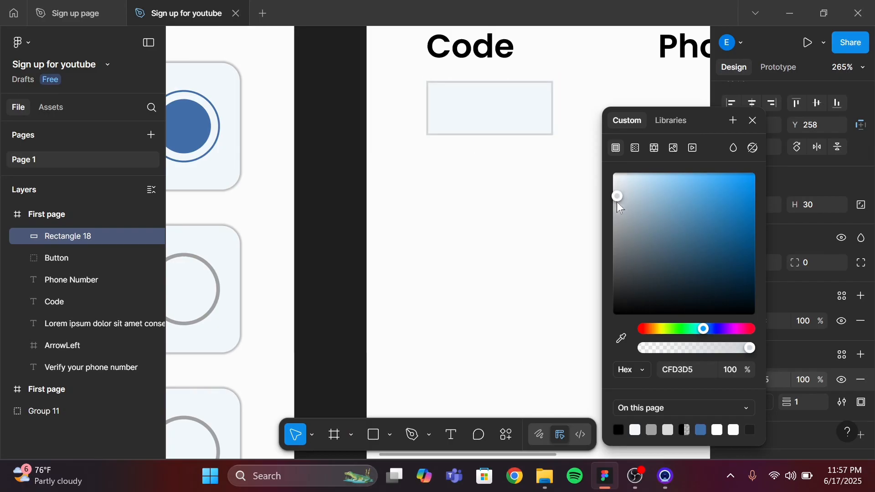
{"action": "left_click", "coordinate": [753, 121]}
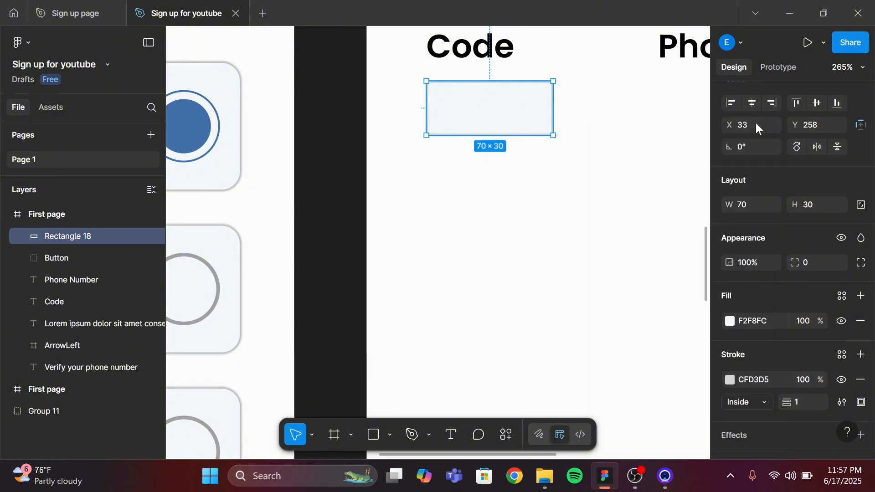
Create a text layer reading "+234" with font size 16 below the box
{"action": "scroll", "coordinate": [543, 200], "scroll_direction": "down", "scroll_amount": 6}
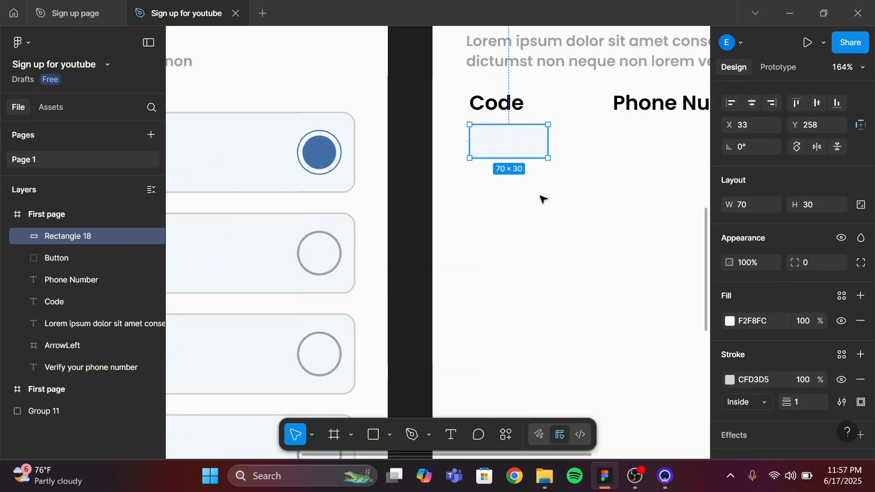
{"action": "scroll", "coordinate": [543, 199], "scroll_direction": "right", "scroll_amount": 1}
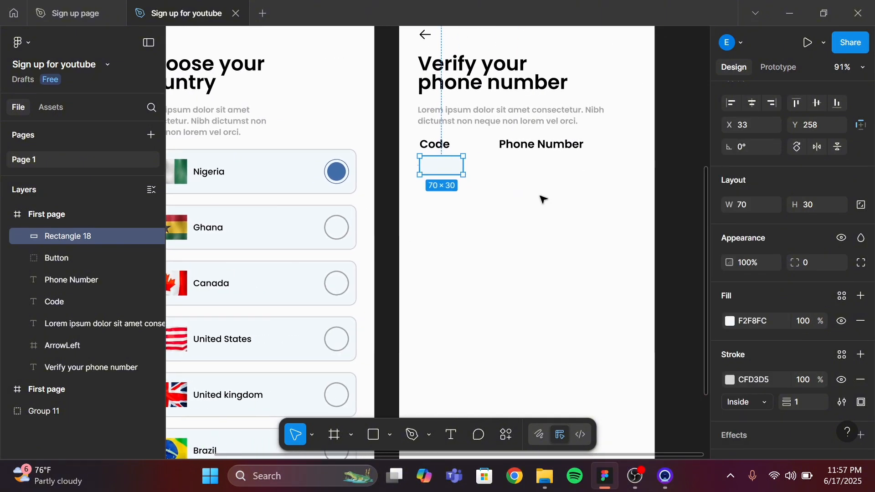
{"action": "left_click", "coordinate": [453, 435]}
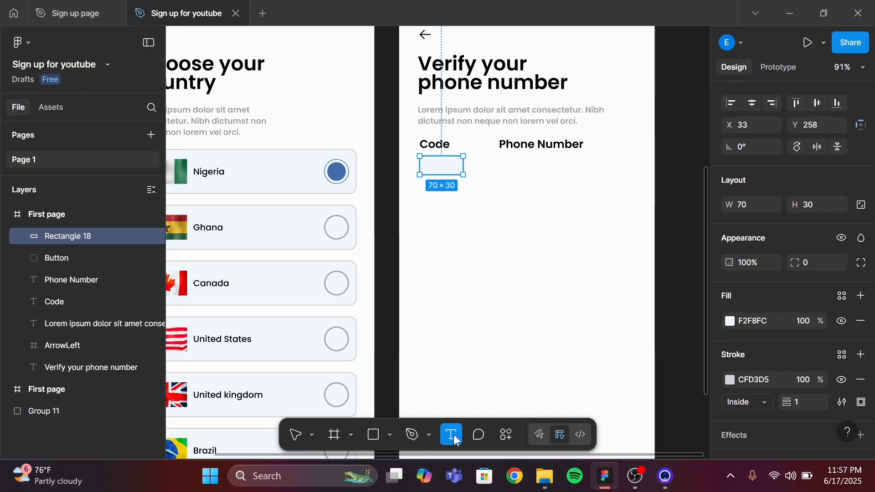
{"action": "left_click", "coordinate": [437, 240]}
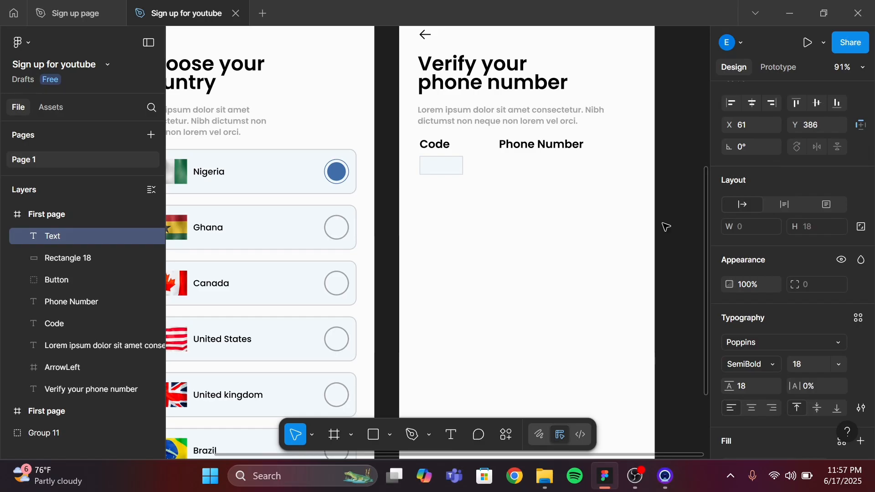
{"action": "left_click", "coordinate": [810, 369]}
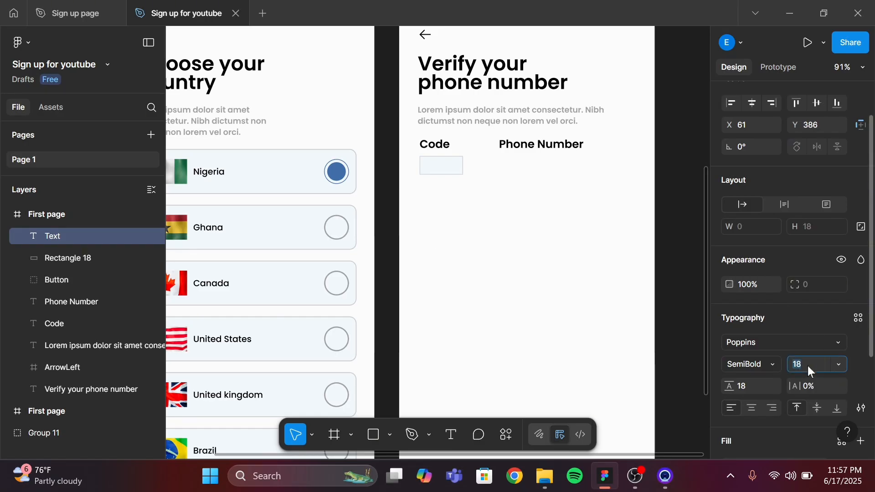
{"action": "type", "text": "6"}
{"action": "key", "text": "Return"}
{"action": "type", "text": "+"}
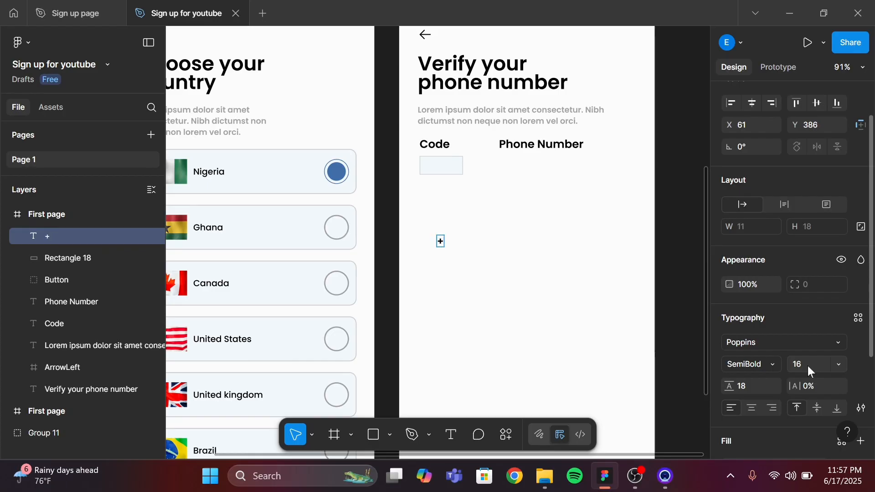
{"action": "type", "text": "234"}
Move the +234 text inside the box and nudge it slightly right to centre it
{"action": "scroll", "coordinate": [490, 332], "scroll_direction": "up", "scroll_amount": 5, "text": "ctrl"}
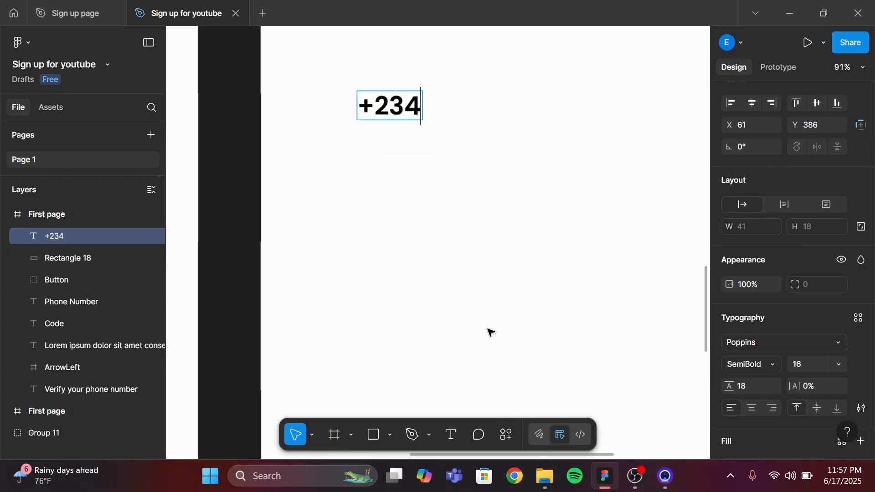
{"action": "scroll", "coordinate": [490, 332], "scroll_direction": "up", "scroll_amount": 4}
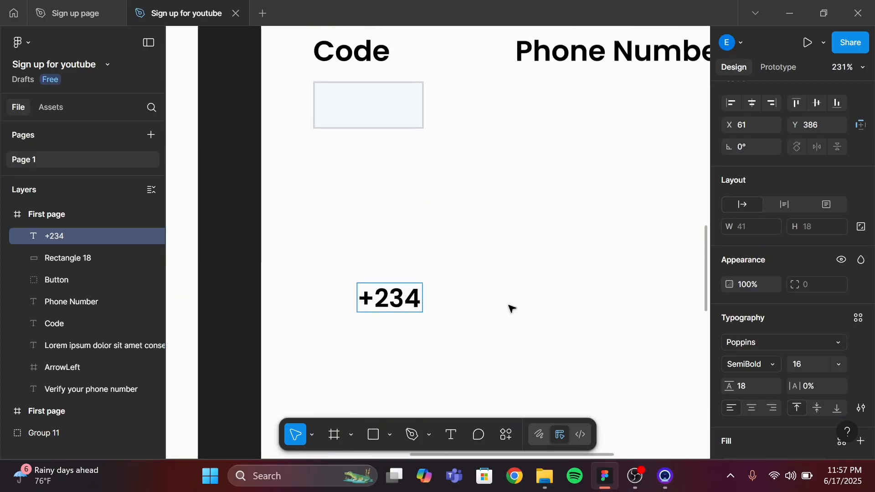
{"action": "key", "text": "Escape"}
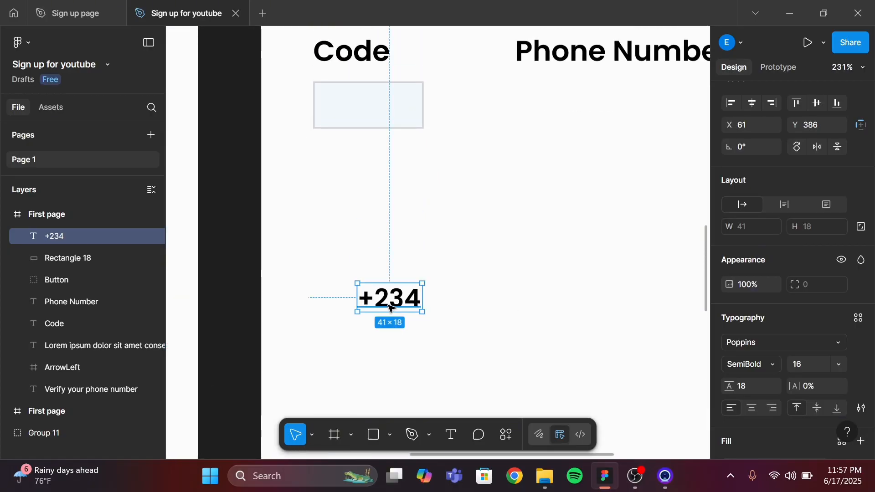
{"action": "left_click_drag", "start_coordinate": [383, 185], "coordinate": [356, 119]}
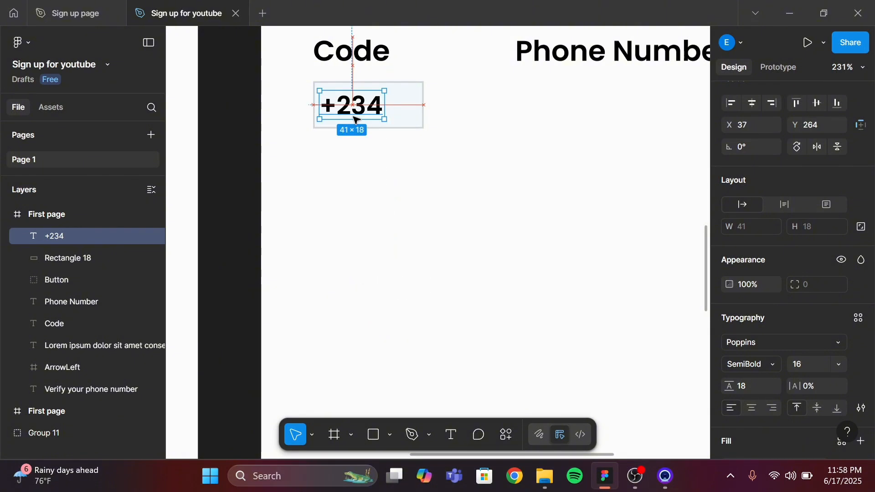
{"action": "key", "text": "alt"}
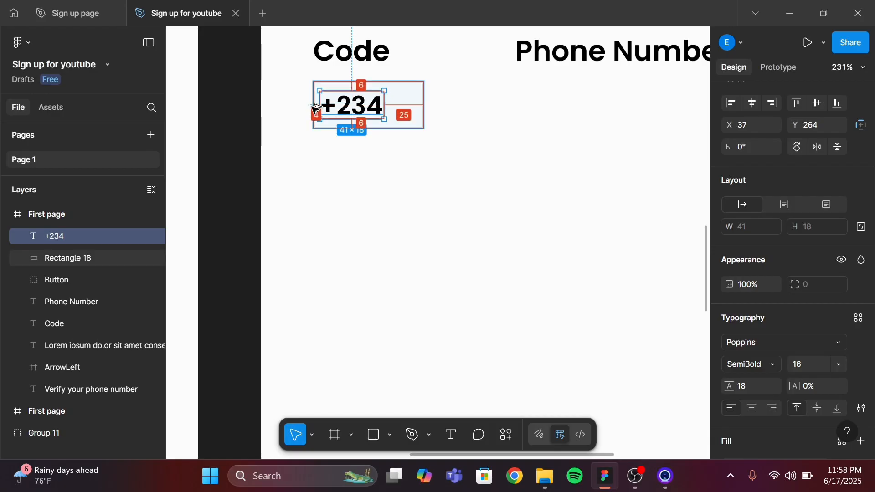
{"action": "key", "text": "Right"}
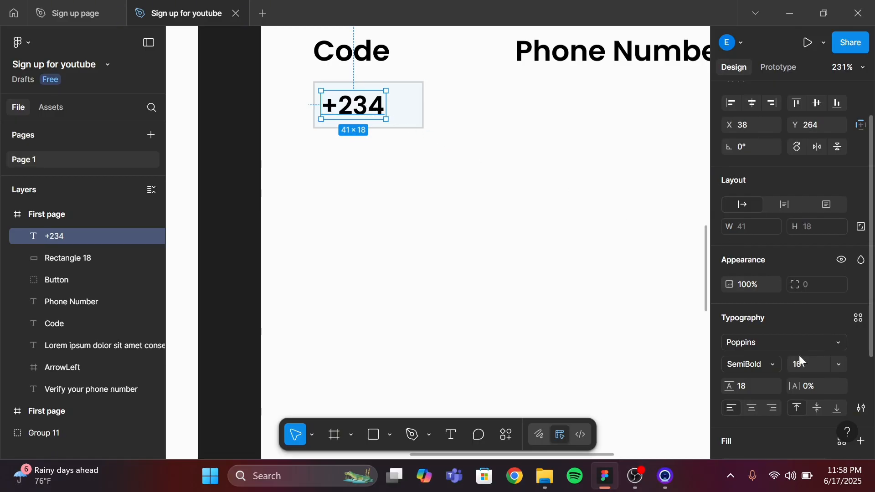
Set the +234 text's fill opacity to 70%
{"action": "scroll", "coordinate": [800, 357], "scroll_direction": "down", "scroll_amount": 3}
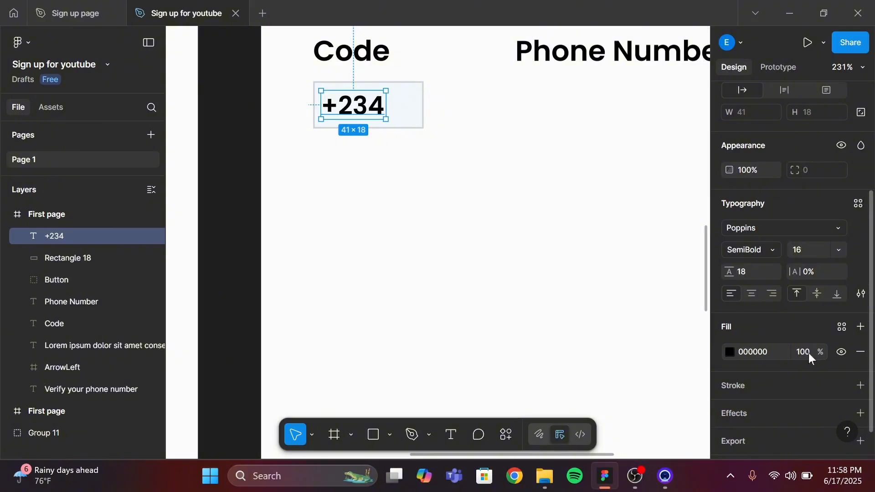
{"action": "left_click", "coordinate": [809, 354]}
{"action": "type", "text": "70"}
{"action": "key", "text": "Return"}
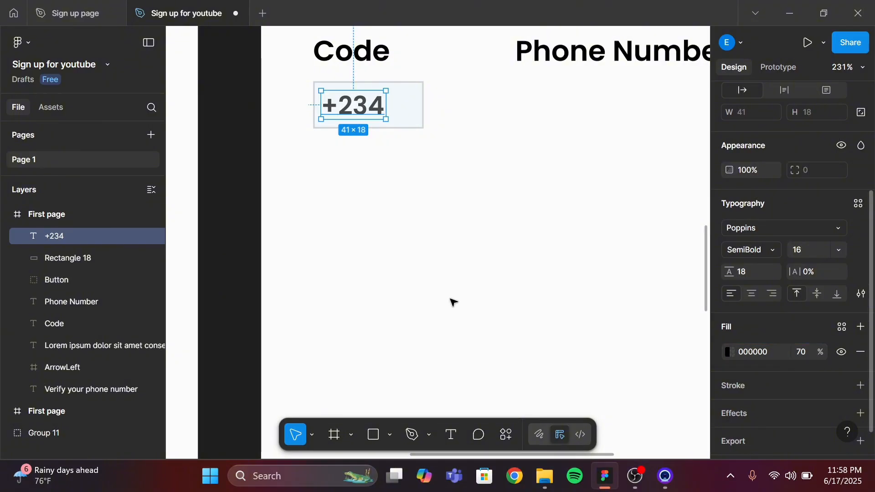
{"action": "left_click", "coordinate": [404, 179]}
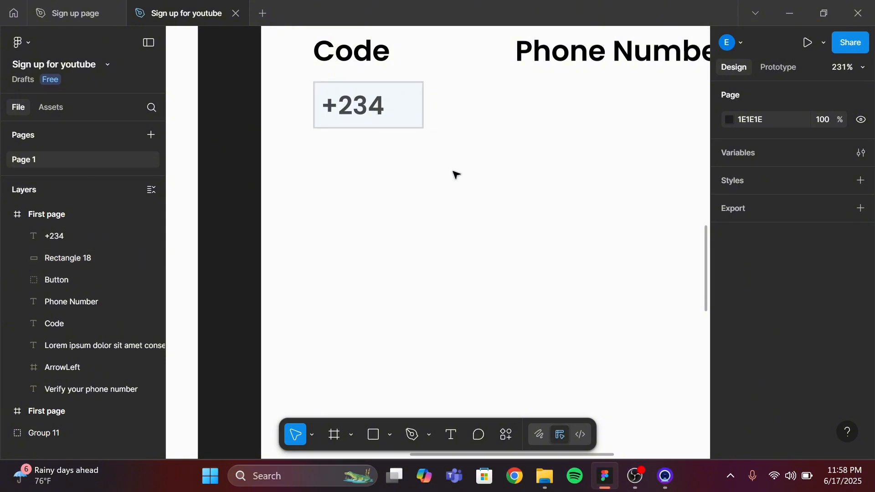
Select the Verify your phone number frame and open the Phosphor Icons plugin
{"action": "scroll", "coordinate": [439, 142], "scroll_direction": "down", "scroll_amount": 3}
{"action": "scroll", "coordinate": [439, 143], "scroll_direction": "down", "scroll_amount": 5}
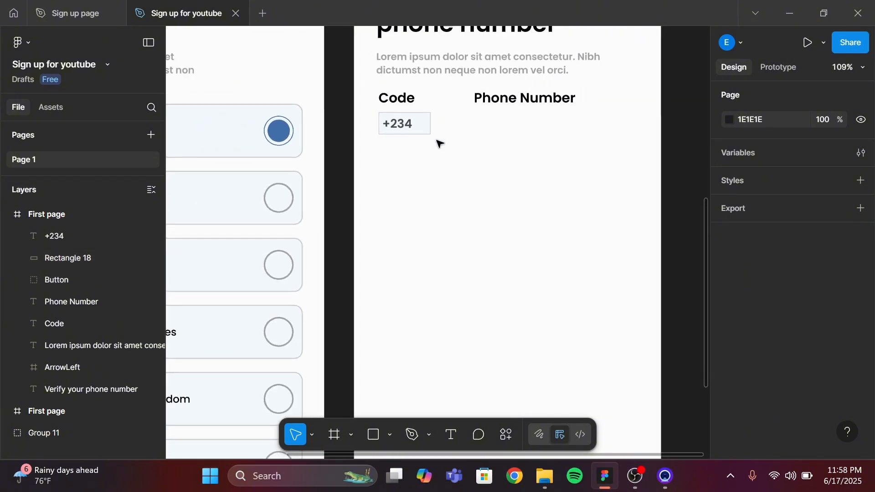
{"action": "scroll", "coordinate": [440, 143], "scroll_direction": "down", "scroll_amount": 2}
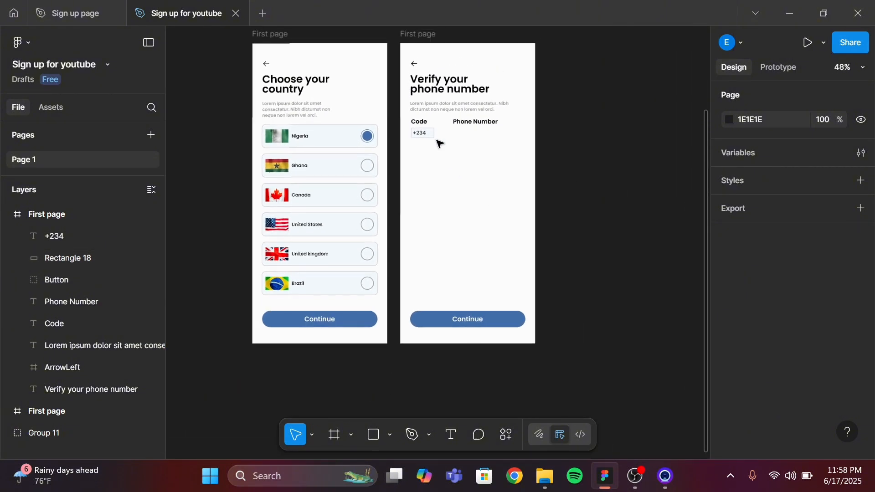
{"action": "left_click", "coordinate": [420, 36]}
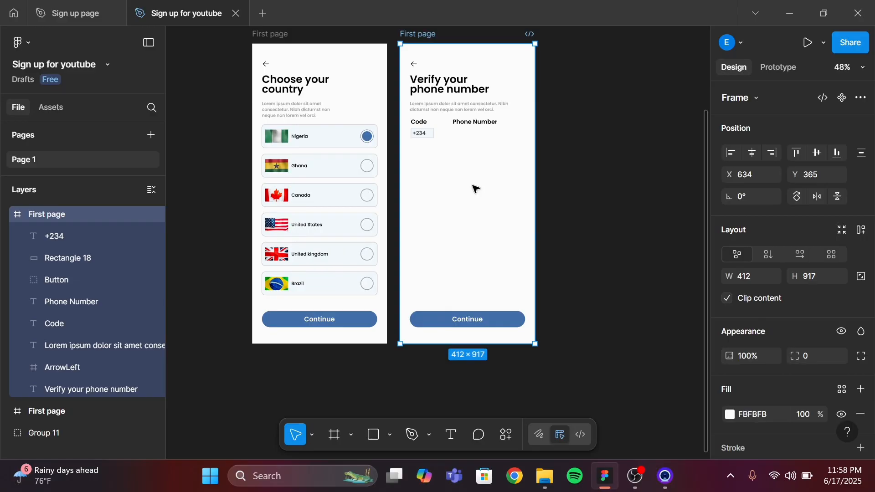
{"action": "right_click", "coordinate": [476, 188]}
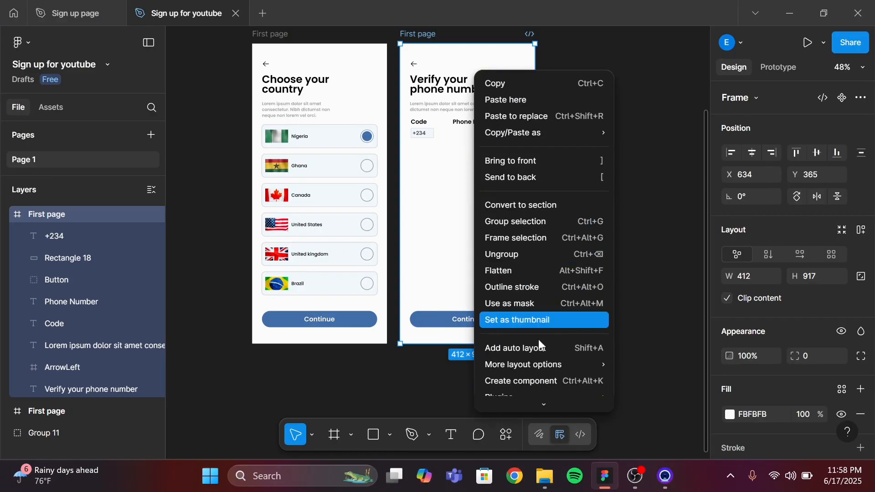
{"action": "scroll", "coordinate": [539, 345], "scroll_direction": "down", "scroll_amount": 1}
{"action": "mouse_move", "coordinate": [539, 345]}
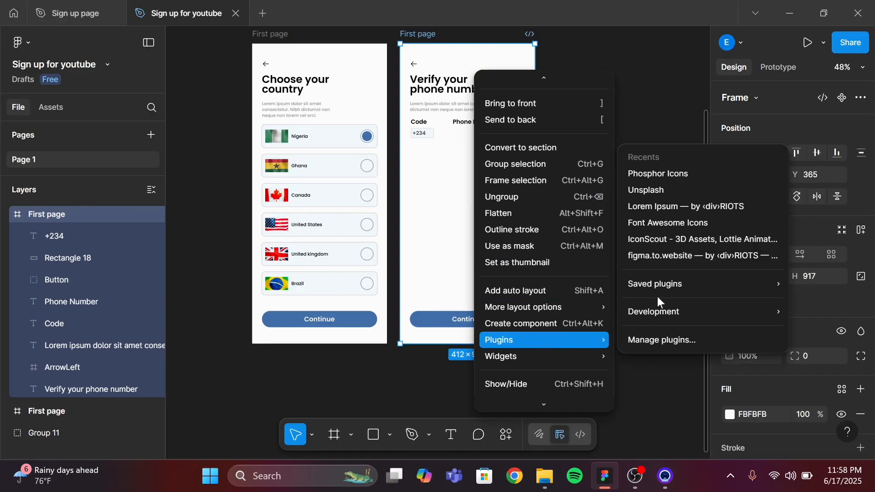
{"action": "left_click", "coordinate": [665, 181]}
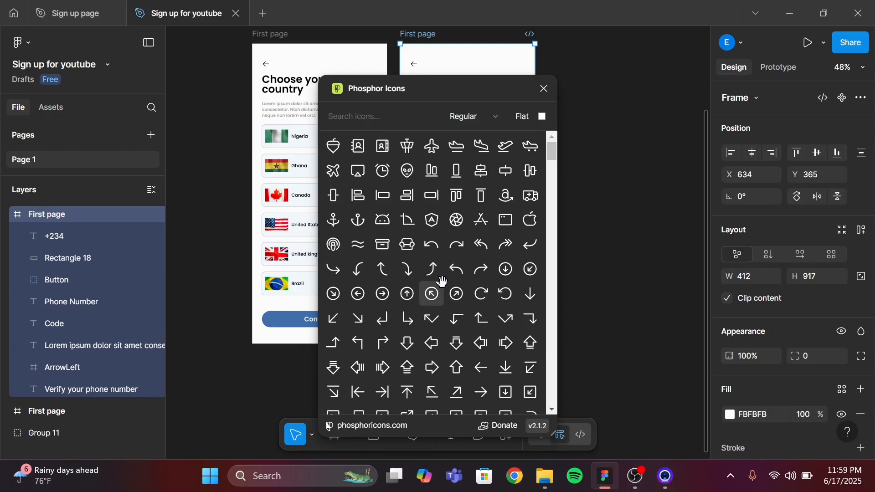
Browse the Phosphor icons, insert the CaretDown icon into the frame, and close the plugin
{"action": "scroll", "coordinate": [443, 283], "scroll_direction": "down", "scroll_amount": 2}
{"action": "scroll", "coordinate": [442, 283], "scroll_direction": "down", "scroll_amount": 5}
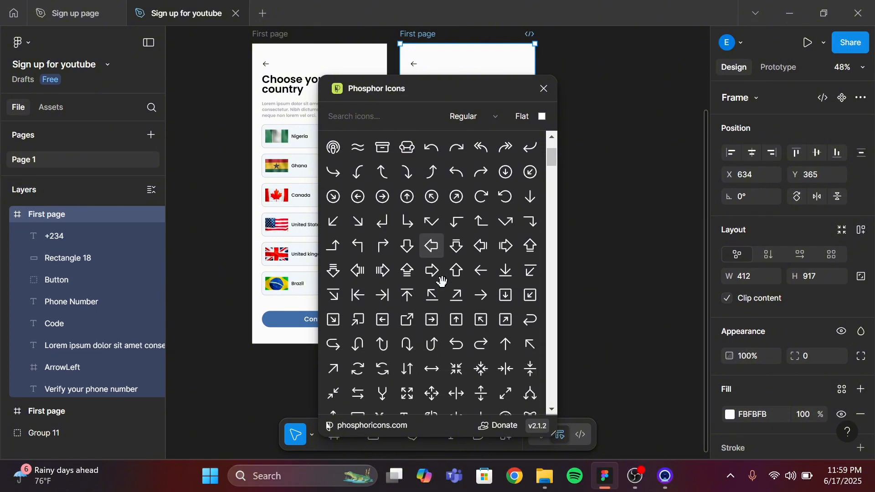
{"action": "scroll", "coordinate": [442, 282], "scroll_direction": "down", "scroll_amount": 7}
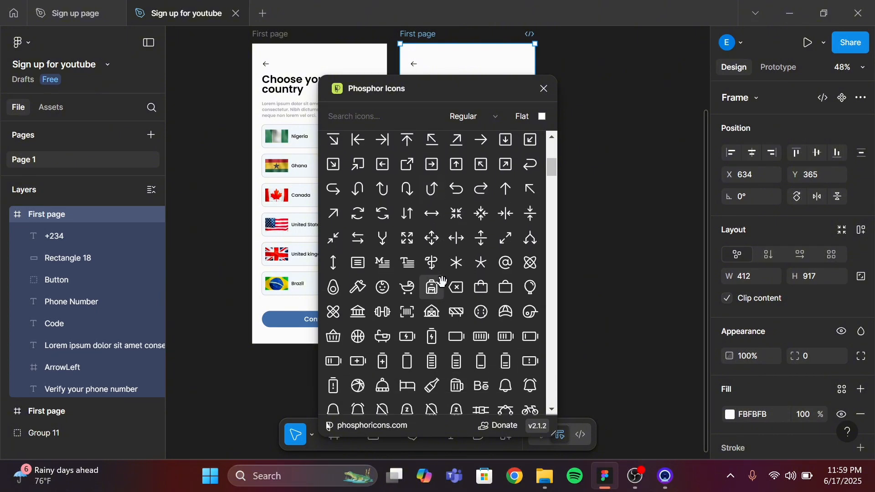
{"action": "scroll", "coordinate": [442, 282], "scroll_direction": "up", "scroll_amount": 2}
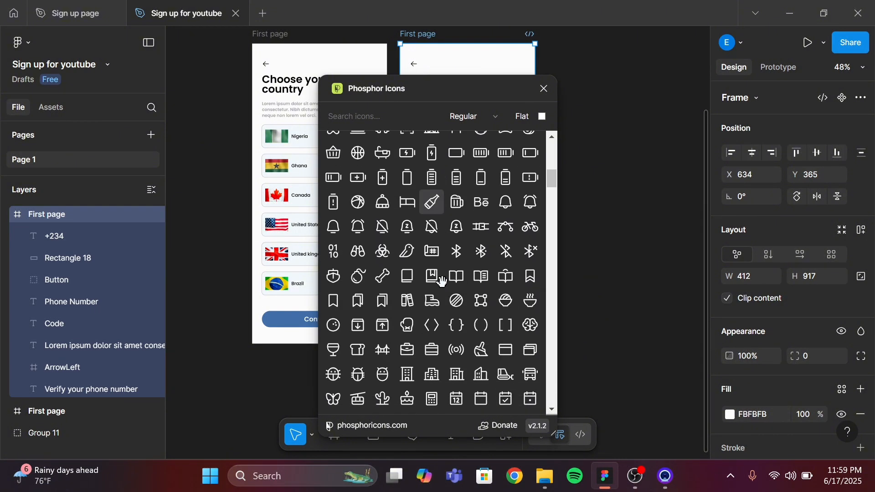
{"action": "scroll", "coordinate": [442, 281], "scroll_direction": "up", "scroll_amount": 6}
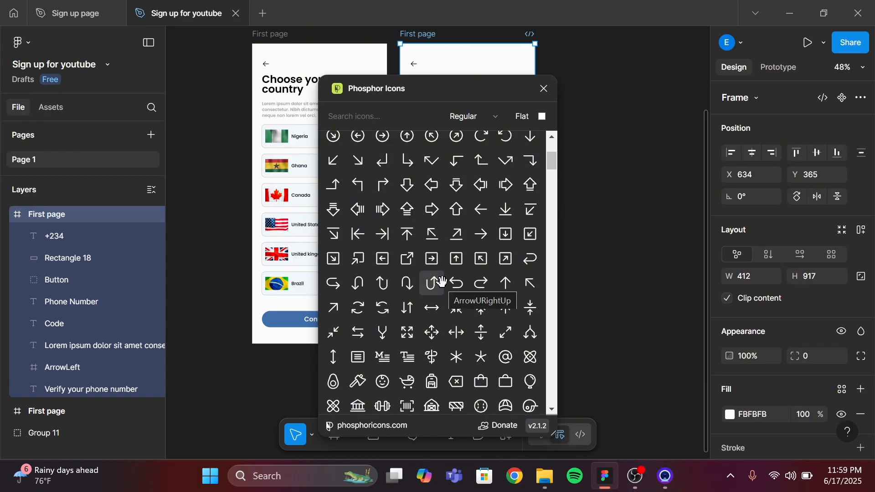
{"action": "scroll", "coordinate": [449, 229], "scroll_direction": "up", "scroll_amount": 5}
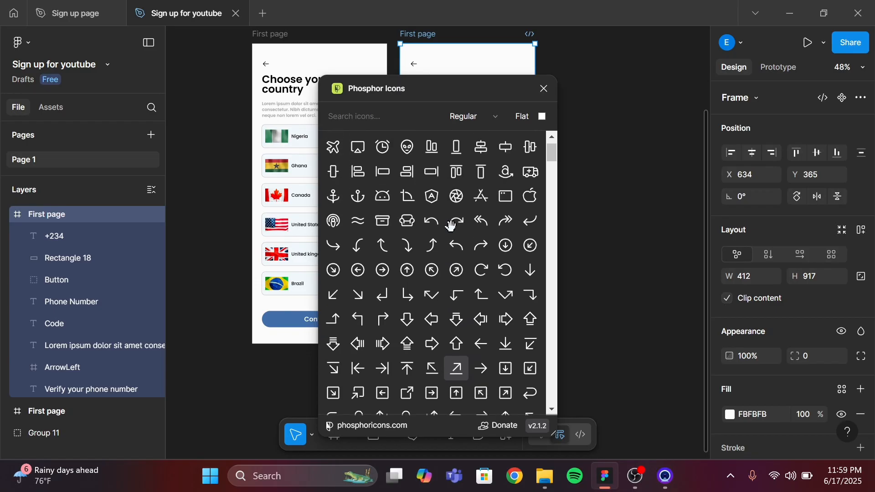
{"action": "scroll", "coordinate": [451, 226], "scroll_direction": "up", "scroll_amount": 1}
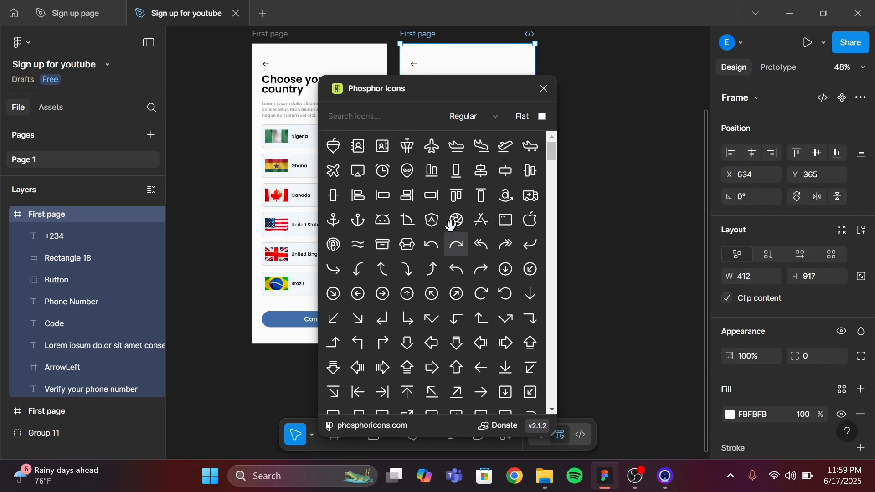
{"action": "scroll", "coordinate": [450, 225], "scroll_direction": "down", "scroll_amount": 1}
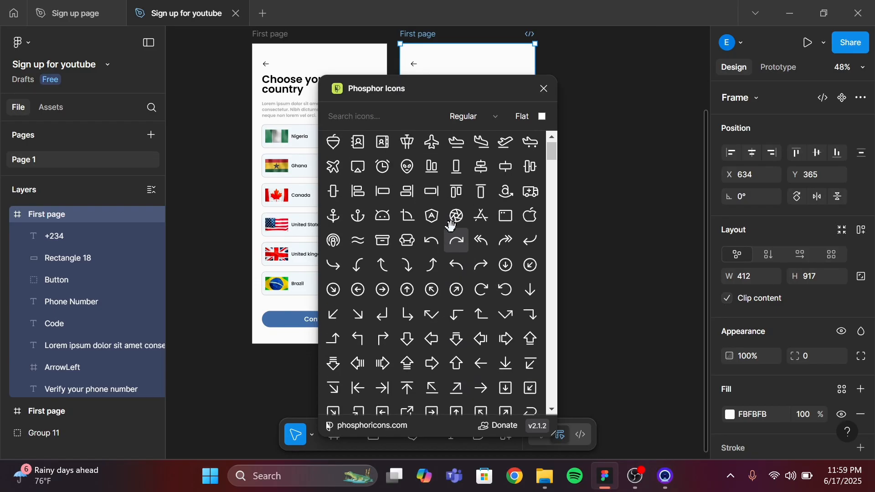
{"action": "scroll", "coordinate": [450, 226], "scroll_direction": "down", "scroll_amount": 5}
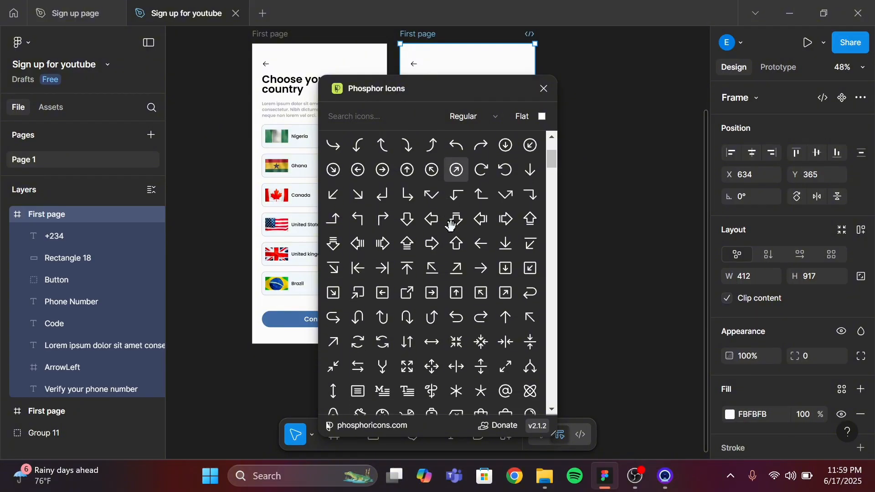
{"action": "scroll", "coordinate": [451, 226], "scroll_direction": "down", "scroll_amount": 5}
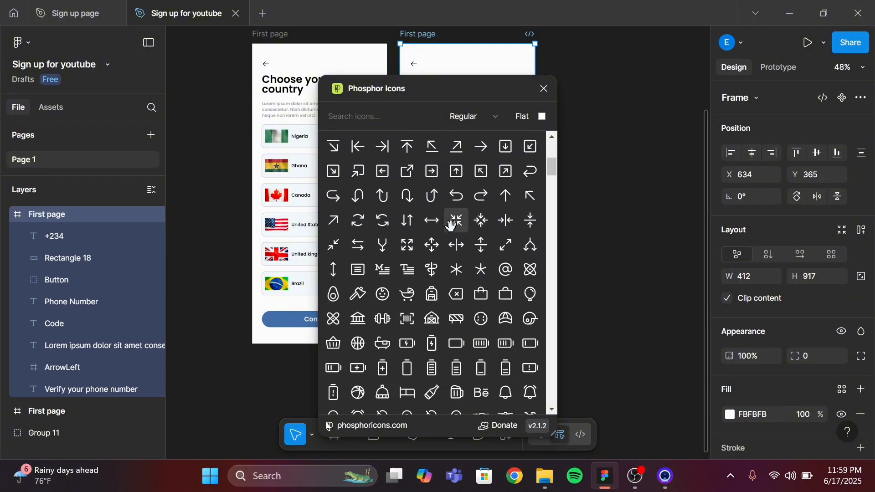
{"action": "scroll", "coordinate": [451, 226], "scroll_direction": "down", "scroll_amount": 6}
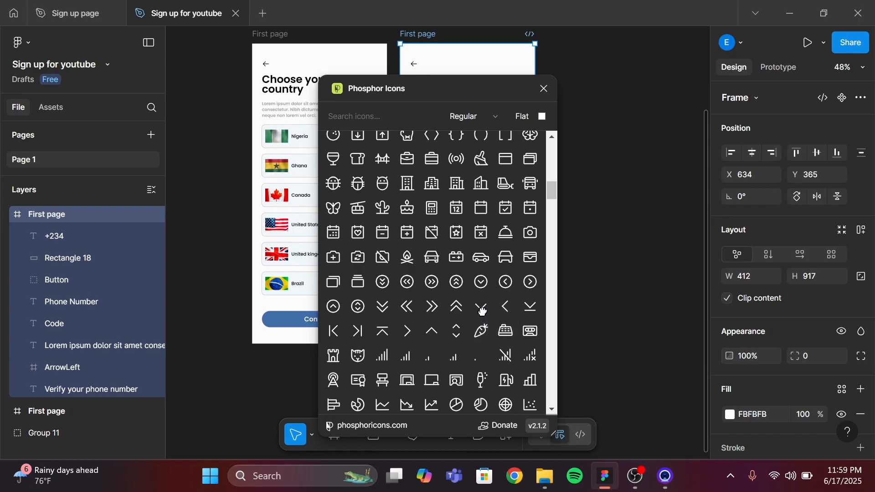
{"action": "left_click", "coordinate": [481, 308]}
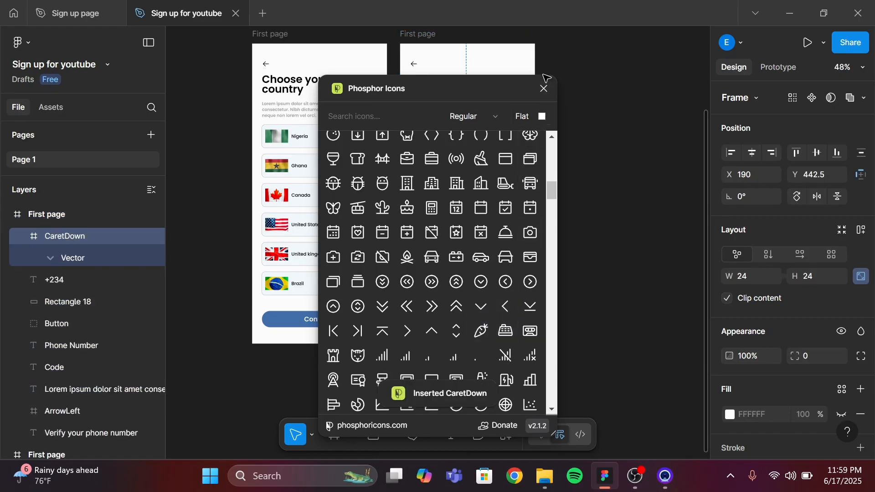
{"action": "left_click", "coordinate": [543, 89]}
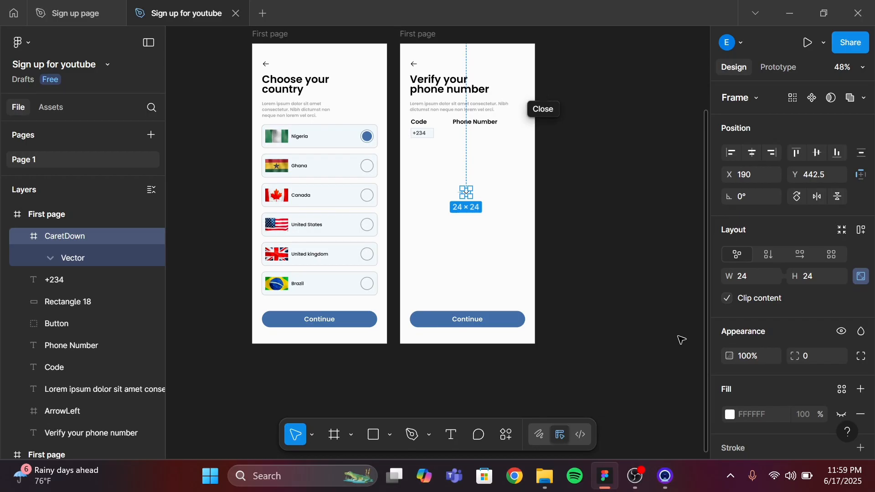
Resize the CaretDown icon to 16 × 16
{"action": "left_click", "coordinate": [749, 280]}
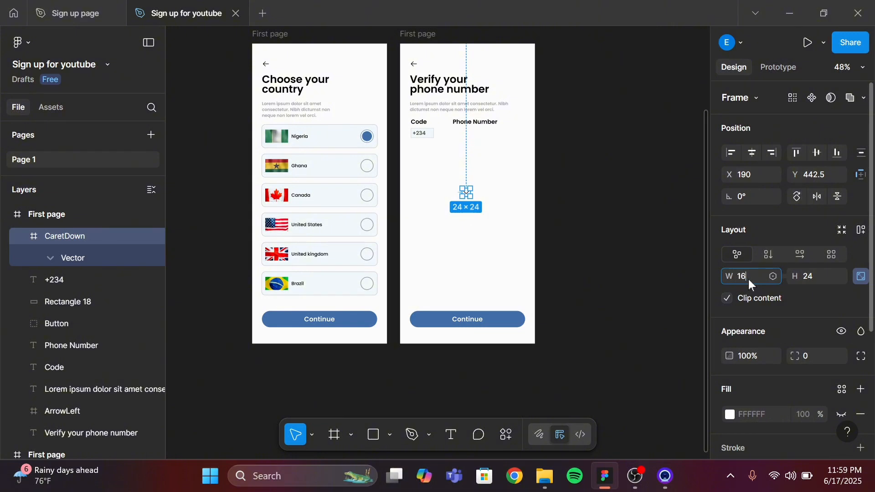
{"action": "key", "text": "Tab"}
{"action": "type", "text": "16"}
{"action": "key", "text": "Return"}
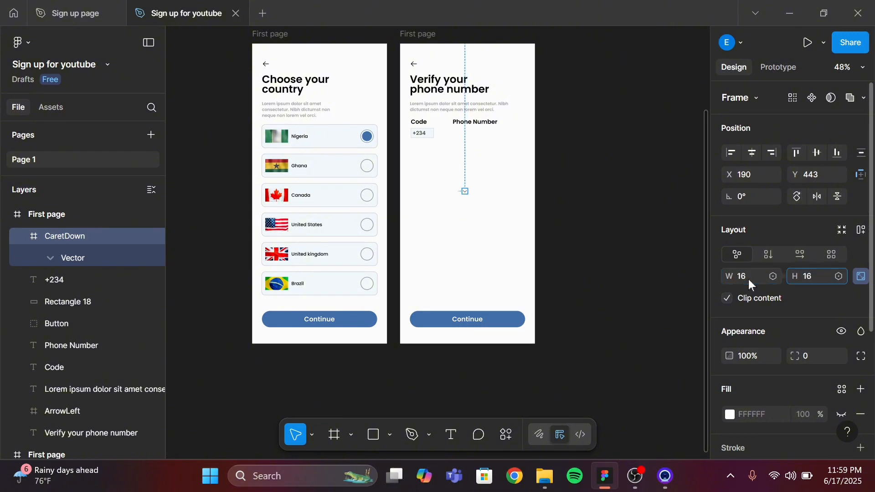
Move the CaretDown icon into the +234 code box, to the right of the text
{"action": "scroll", "coordinate": [468, 266], "scroll_direction": "up", "scroll_amount": 3, "text": "ctrl"}
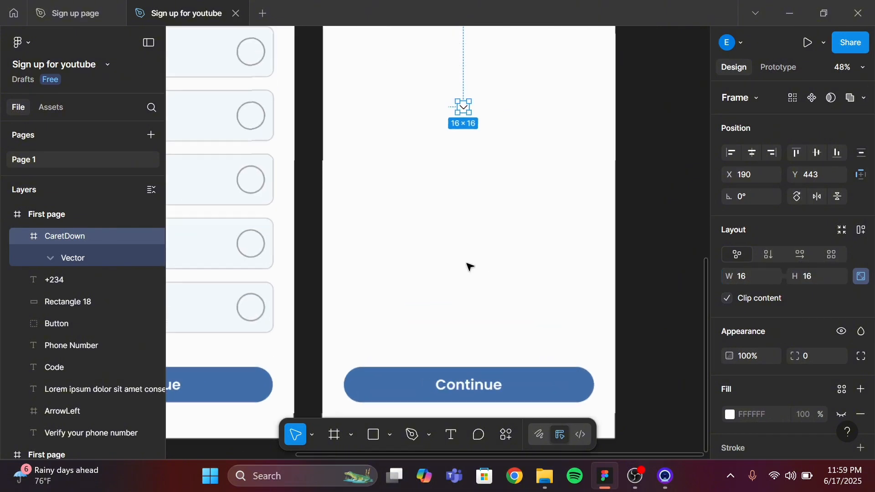
{"action": "scroll", "coordinate": [469, 267], "scroll_direction": "up", "scroll_amount": 2, "text": "ctrl"}
{"action": "scroll", "coordinate": [465, 264], "scroll_direction": "up", "scroll_amount": 5}
{"action": "scroll", "coordinate": [479, 332], "scroll_direction": "up", "scroll_amount": 1, "text": "ctrl"}
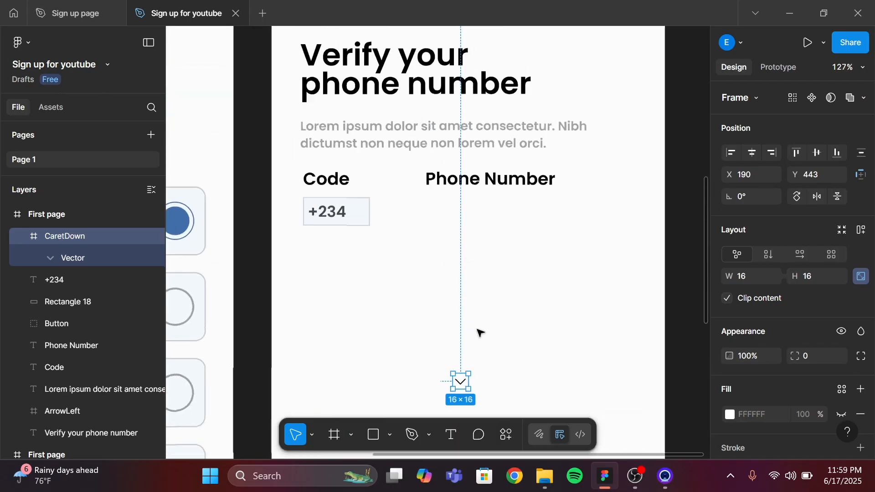
{"action": "scroll", "coordinate": [478, 332], "scroll_direction": "up", "scroll_amount": 3, "text": "ctrl"}
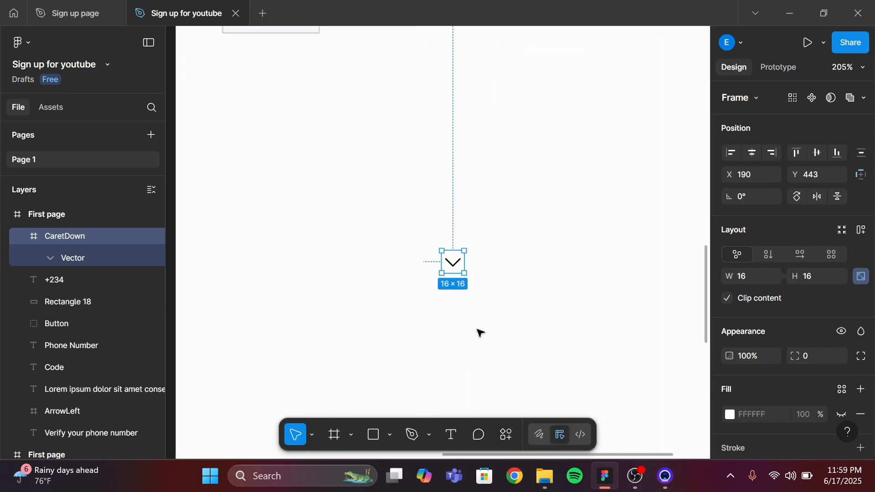
{"action": "left_click", "coordinate": [478, 332]}
{"action": "scroll", "coordinate": [478, 333], "scroll_direction": "up", "scroll_amount": 3}
{"action": "scroll", "coordinate": [479, 333], "scroll_direction": "left", "scroll_amount": 1}
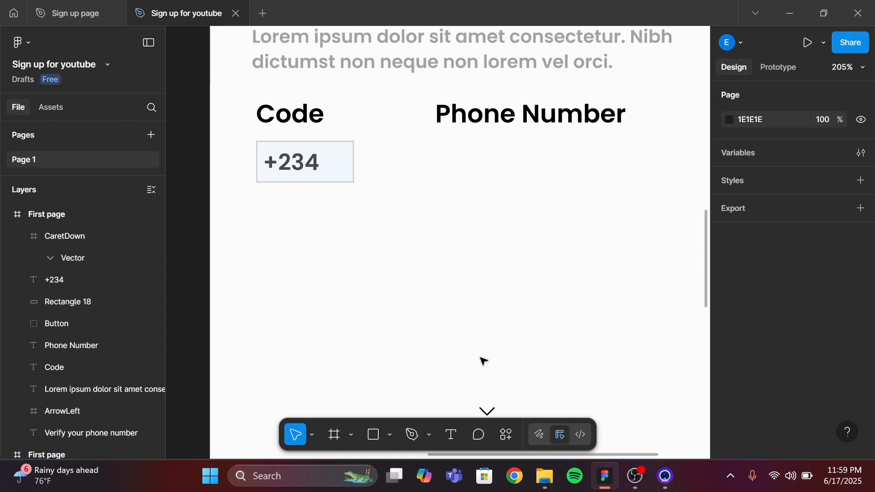
{"action": "left_click", "coordinate": [491, 415]}
{"action": "scroll", "coordinate": [490, 414], "scroll_direction": "down", "scroll_amount": 2}
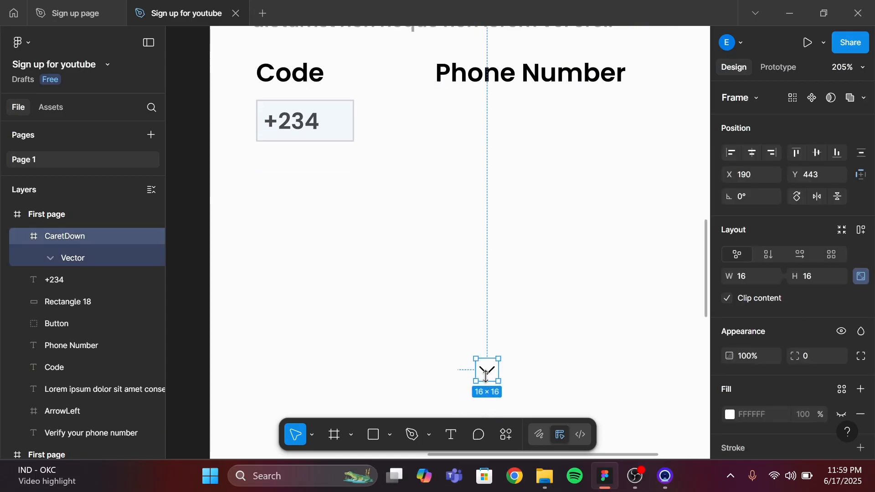
{"action": "left_click_drag", "start_coordinate": [480, 364], "coordinate": [337, 121]}
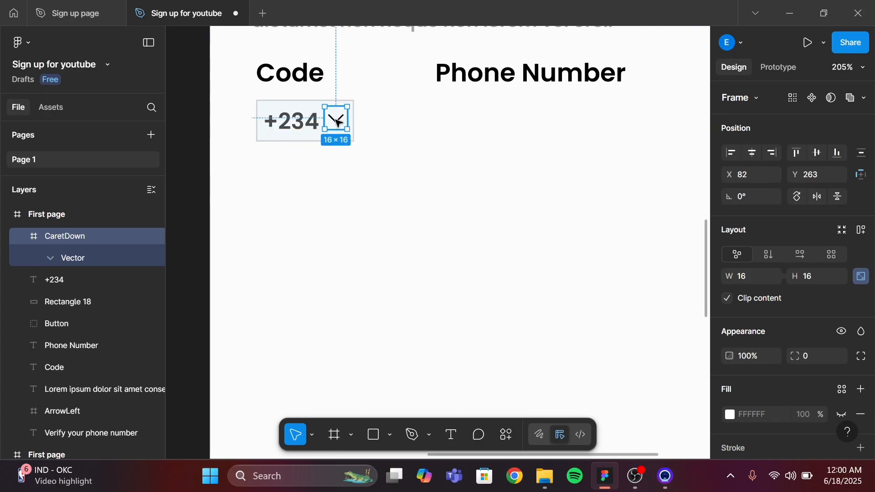
Nudge the caret slightly down to align it with the +234 text and check its spacing
{"action": "scroll", "coordinate": [337, 121], "scroll_direction": "up", "scroll_amount": 5}
{"action": "scroll", "coordinate": [337, 122], "scroll_direction": "left", "scroll_amount": 1}
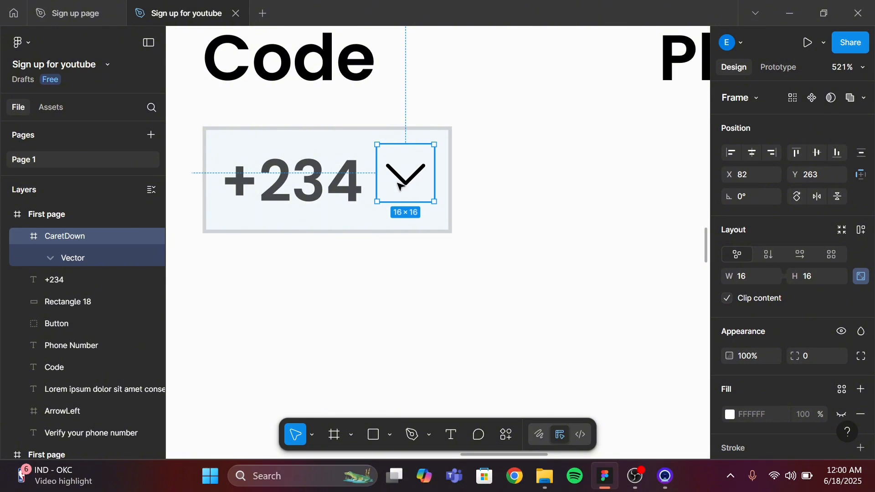
{"action": "left_click_drag", "start_coordinate": [399, 177], "coordinate": [398, 181]}
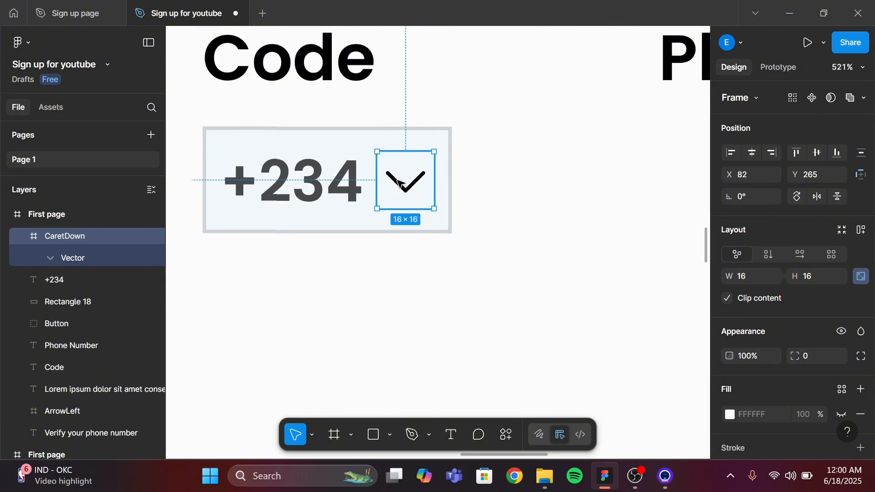
{"action": "key", "text": "alt"}
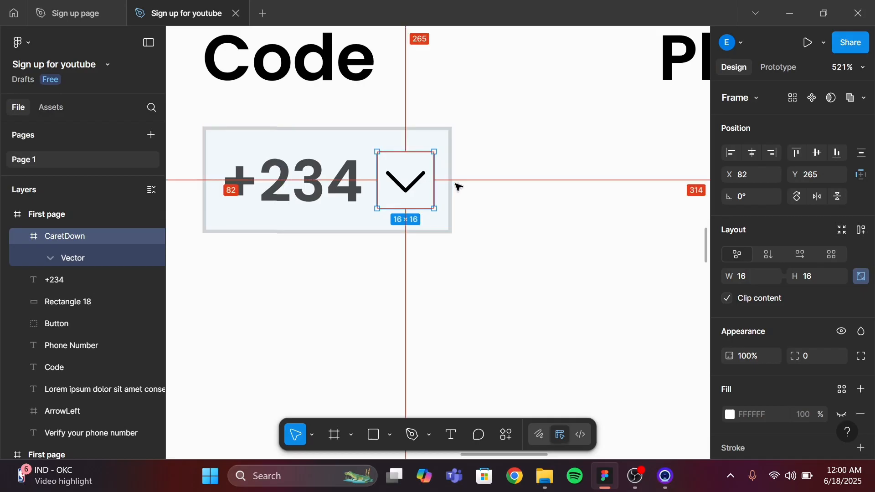
Set the caret icon's colour opacity to 70%
{"action": "scroll", "coordinate": [790, 382], "scroll_direction": "down", "scroll_amount": 4}
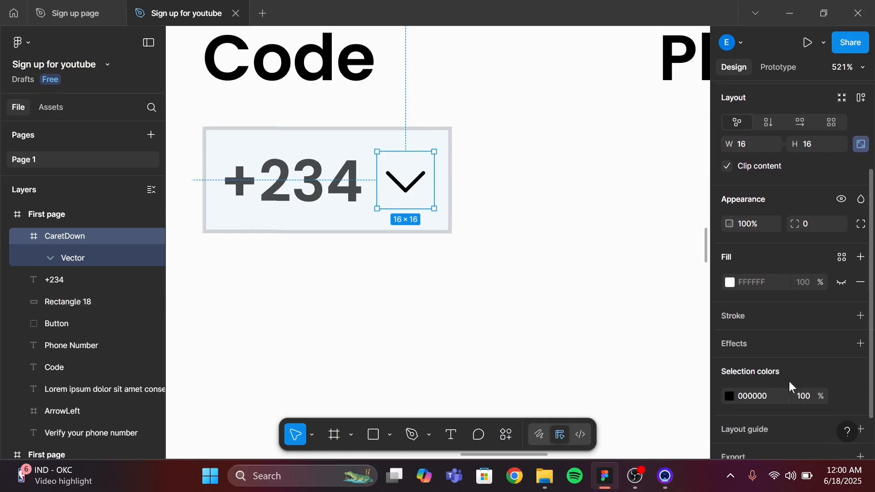
{"action": "left_click", "coordinate": [801, 353]}
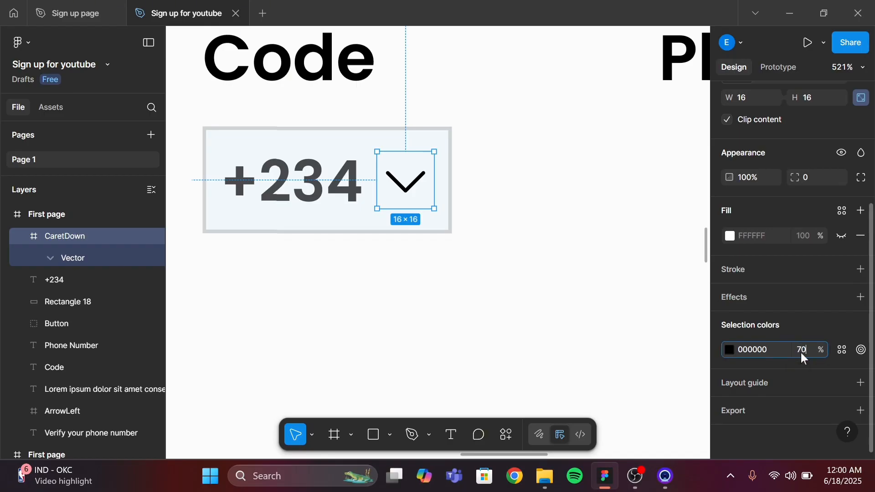
{"action": "type", "text": "70"}
{"action": "key", "text": "Return"}
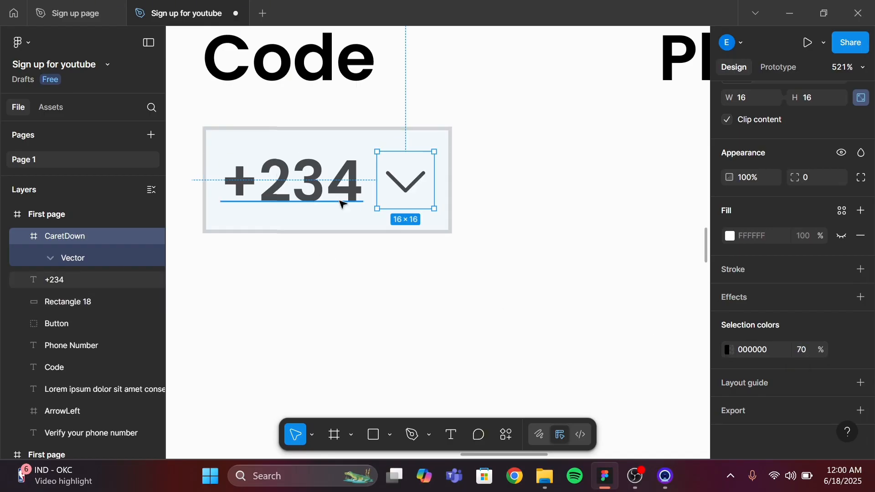
{"action": "scroll", "coordinate": [609, 304], "scroll_direction": "down", "scroll_amount": 3}
{"action": "scroll", "coordinate": [609, 304], "scroll_direction": "right", "scroll_amount": 5}
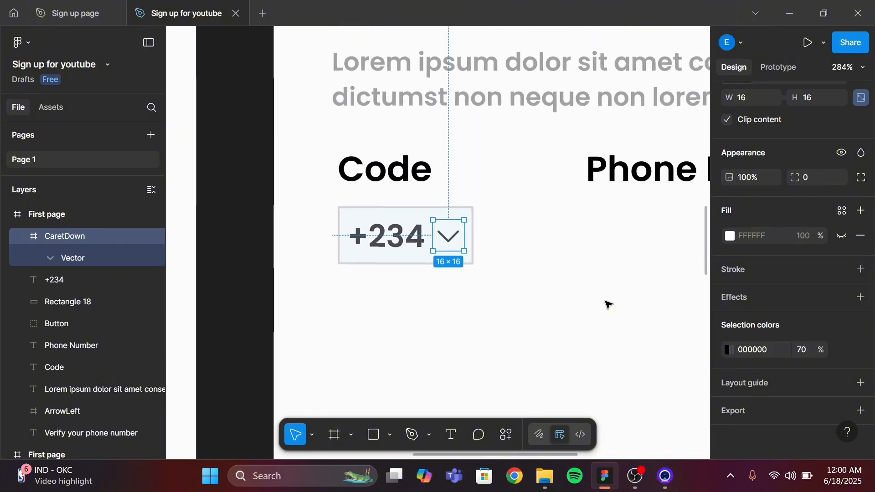
{"action": "scroll", "coordinate": [608, 304], "scroll_direction": "down", "scroll_amount": 3}
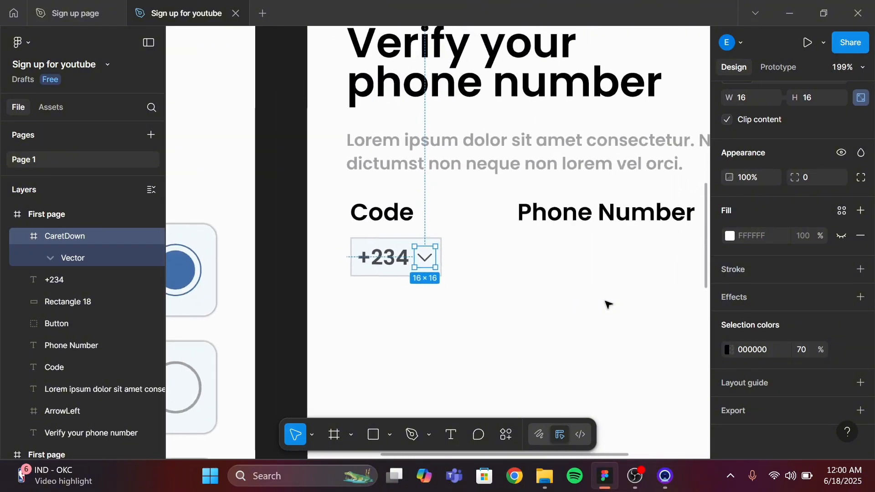
{"action": "scroll", "coordinate": [608, 304], "scroll_direction": "left", "scroll_amount": 3}
{"action": "scroll", "coordinate": [608, 305], "scroll_direction": "right", "scroll_amount": 5}
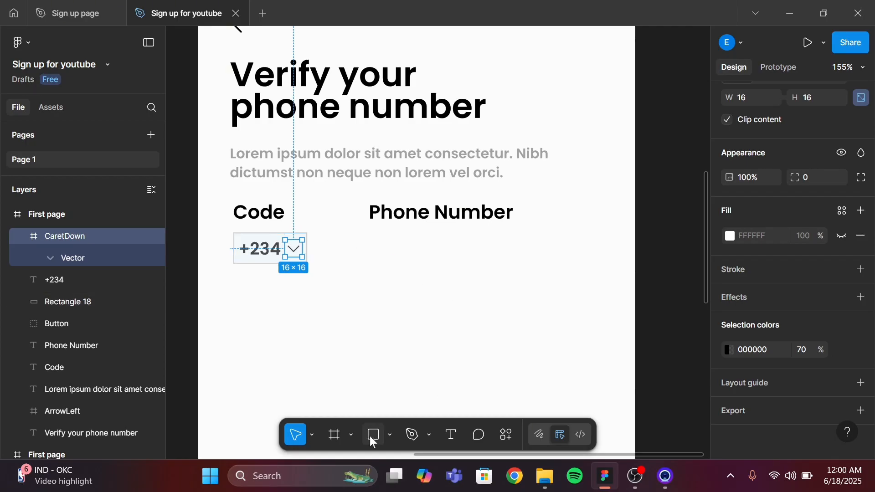
Draw the phone number field rectangle under the Phone Number label and size it to about 143 × 30, level with the code box
{"action": "key", "text": "r"}
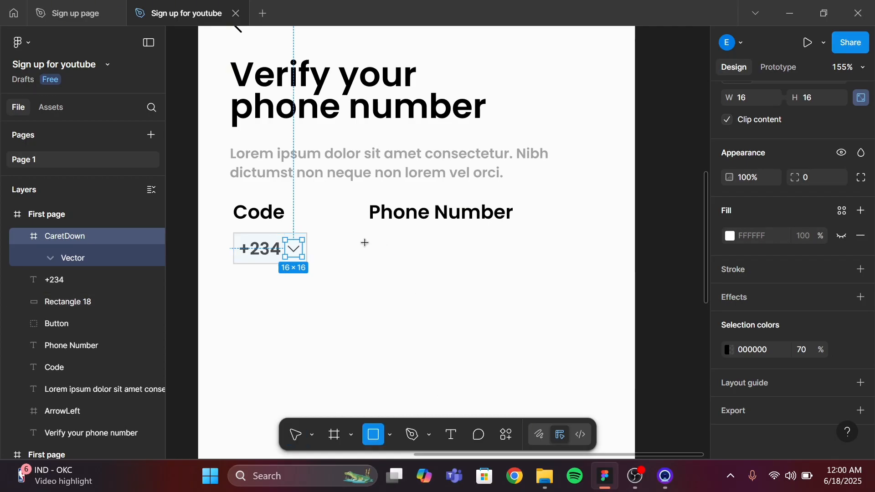
{"action": "mouse_move", "coordinate": [364, 241]}
{"action": "left_mouse_down"}
{"action": "mouse_move", "coordinate": [412, 271]}
{"action": "mouse_move", "coordinate": [464, 285]}
{"action": "mouse_move", "coordinate": [533, 274]}
{"action": "left_mouse_up"}
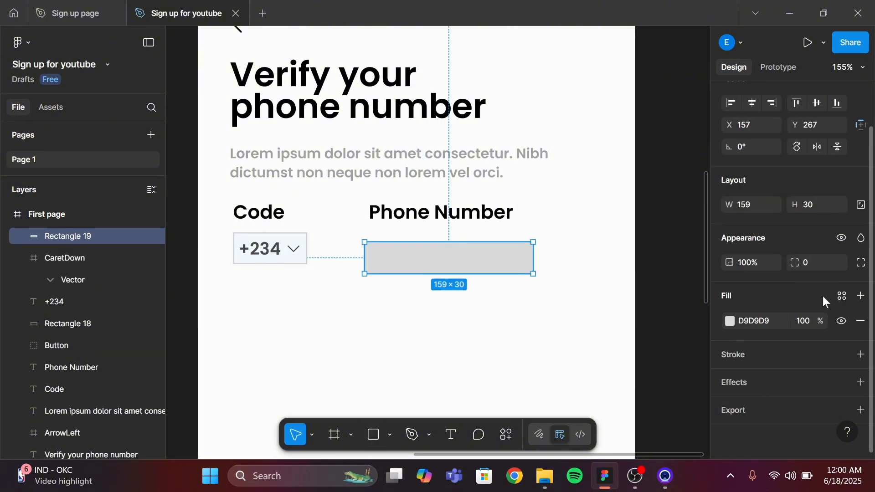
{"action": "left_click", "coordinate": [748, 208]}
{"action": "key", "text": "Return"}
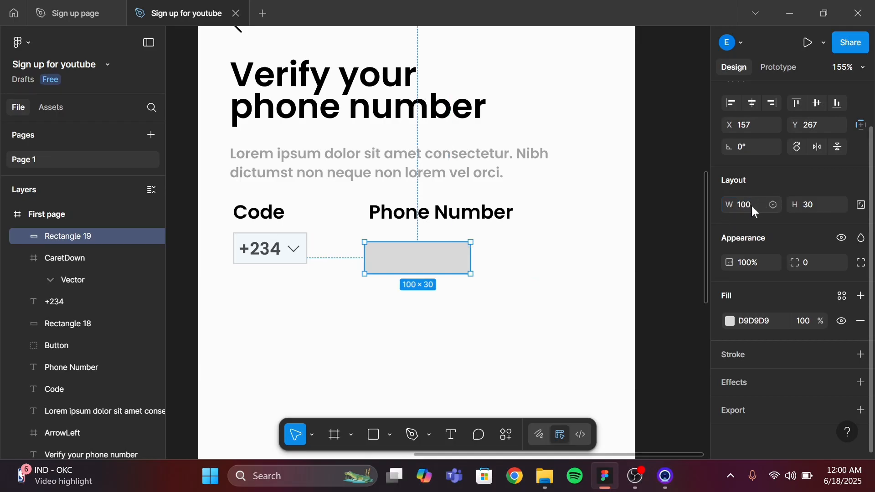
{"action": "left_click", "coordinate": [752, 206]}
{"action": "key", "text": "Return"}
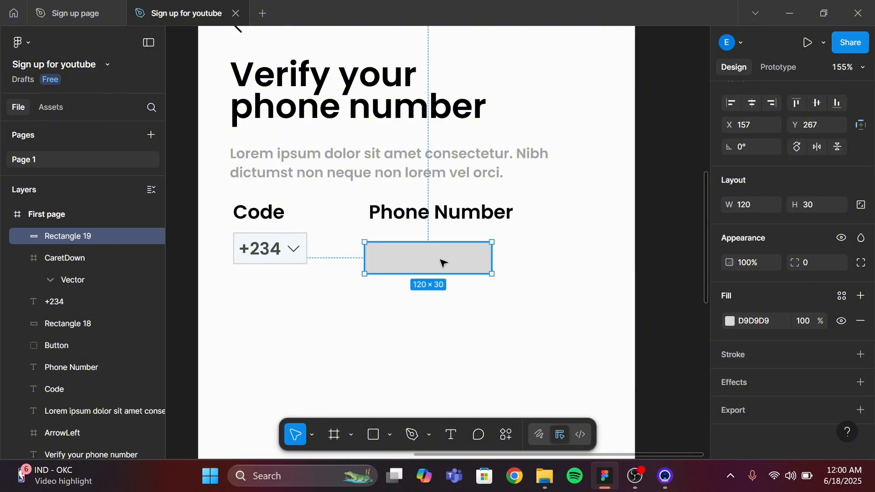
{"action": "left_click_drag", "start_coordinate": [449, 258], "coordinate": [451, 250]}
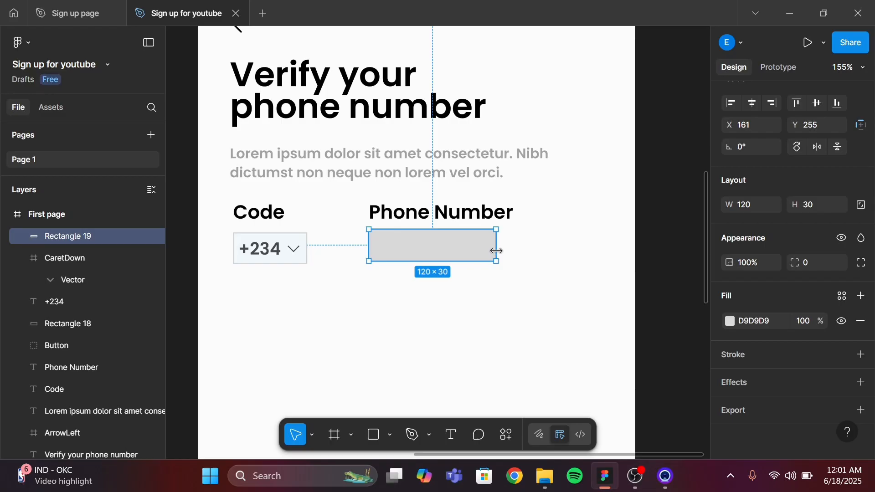
{"action": "left_click_drag", "start_coordinate": [496, 250], "coordinate": [520, 245]}
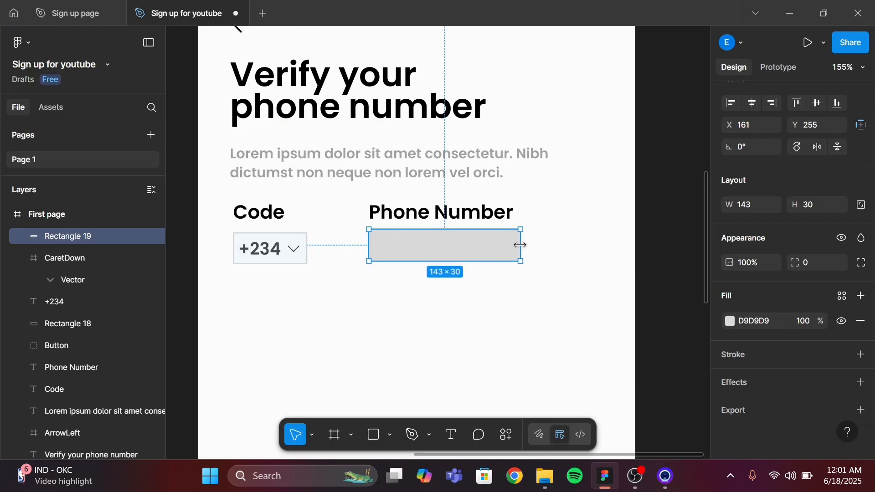
Set the field rectangle's fill to F2F8FC by sampling the code box's colour with the eyedropper
{"action": "left_click", "coordinate": [729, 321]}
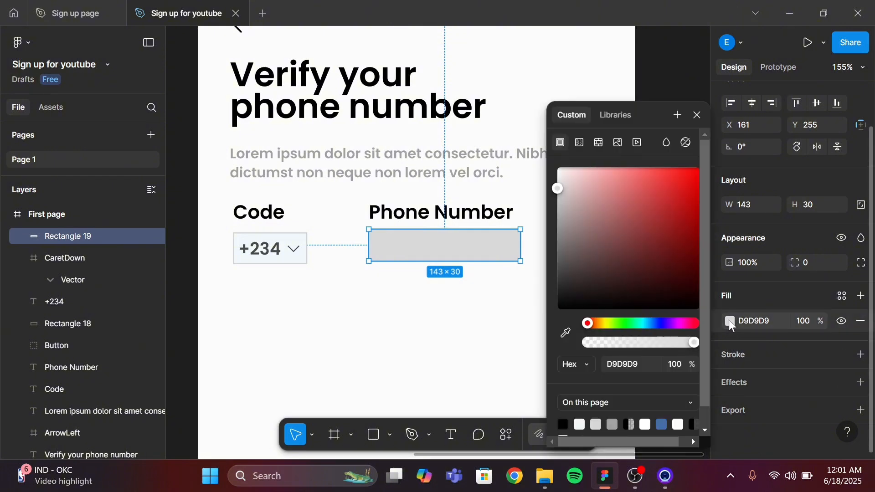
{"action": "left_click", "coordinate": [570, 330]}
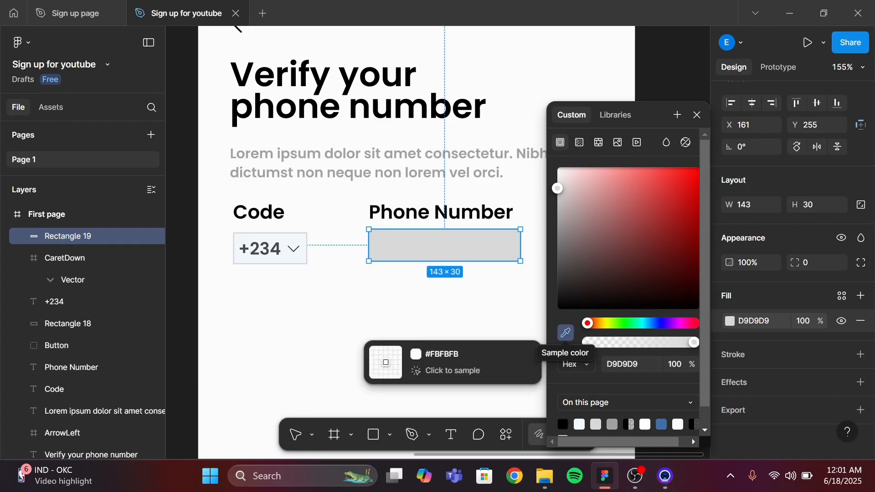
{"action": "left_click", "coordinate": [285, 237]}
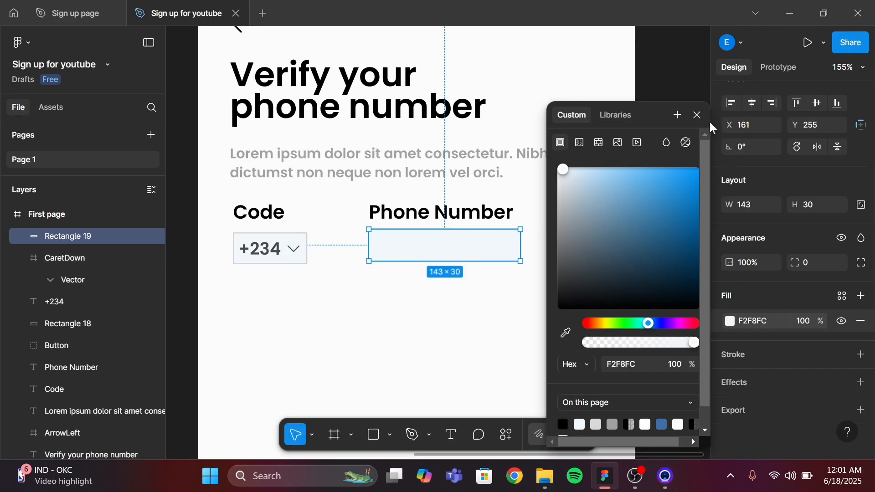
{"action": "left_click", "coordinate": [696, 120]}
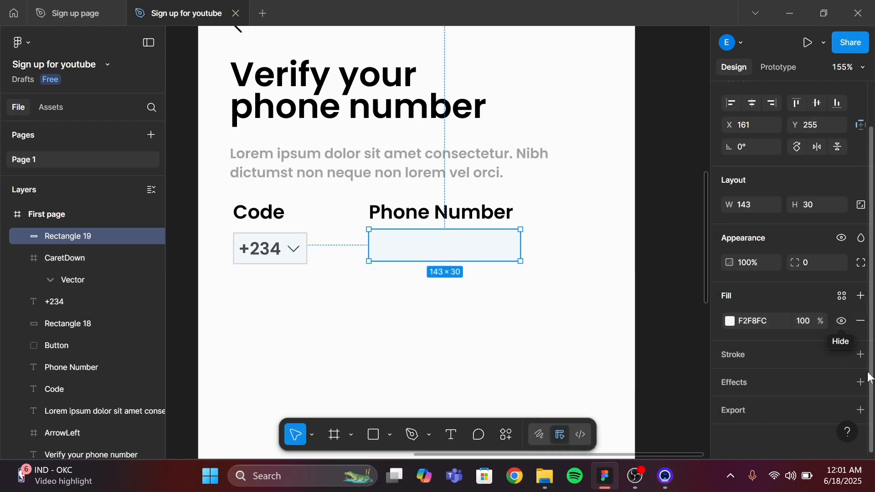
Add a stroke to the field rectangle and give it the code box's stroke colour CFD3D5
{"action": "left_click", "coordinate": [860, 355]}
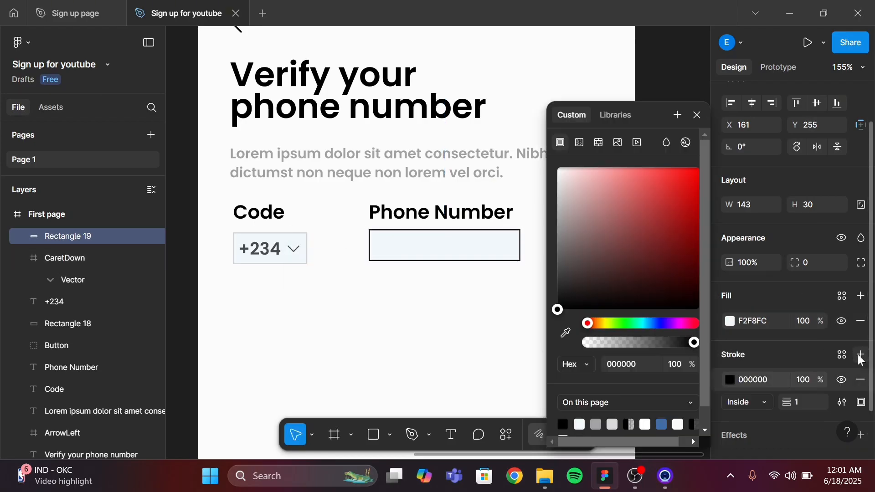
{"action": "left_click", "coordinate": [299, 266]}
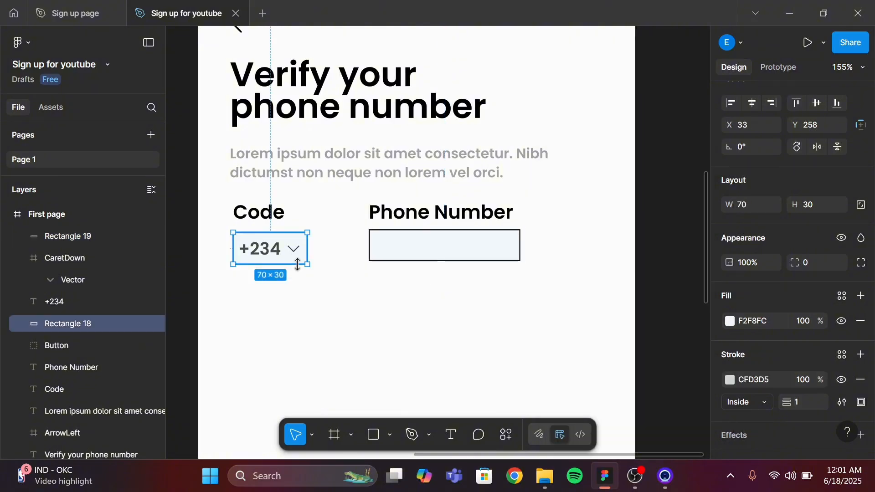
{"action": "left_click", "coordinate": [761, 382]}
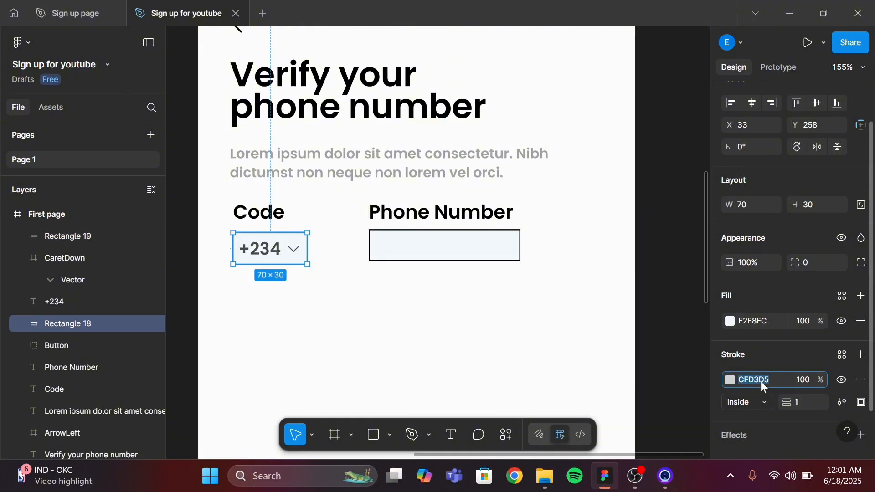
{"action": "left_click", "coordinate": [484, 256]}
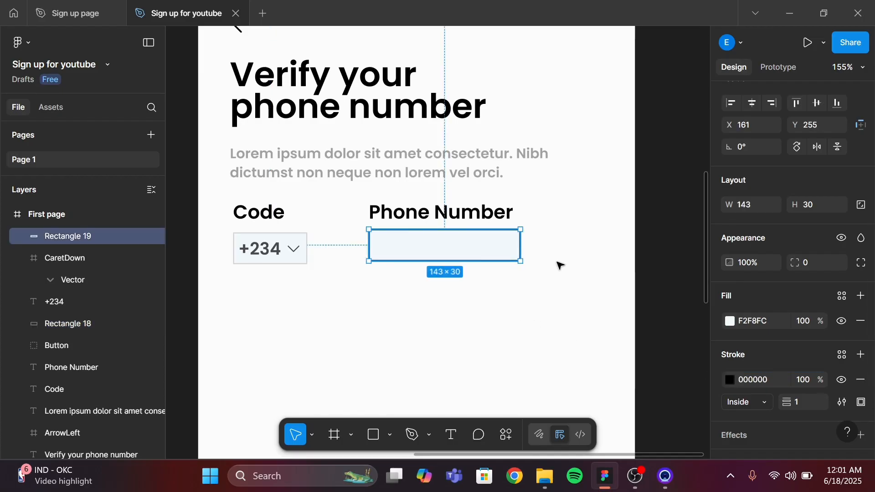
{"action": "left_click", "coordinate": [756, 381]}
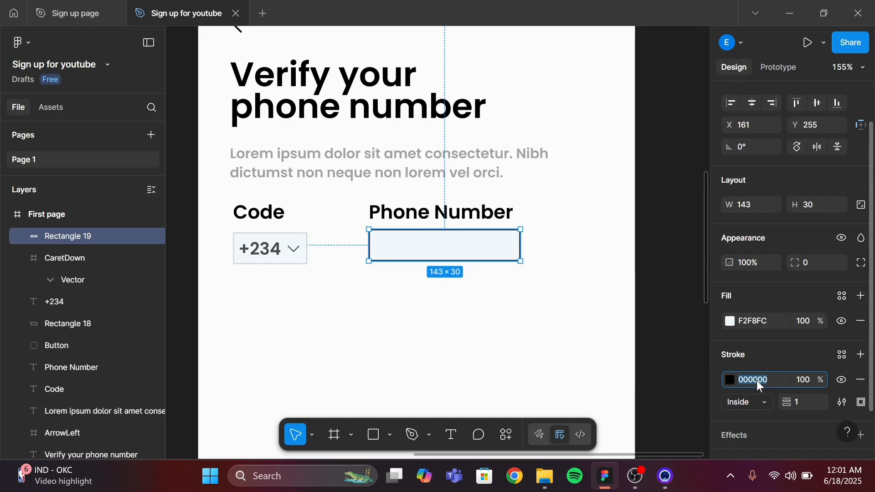
{"action": "key", "text": "Return"}
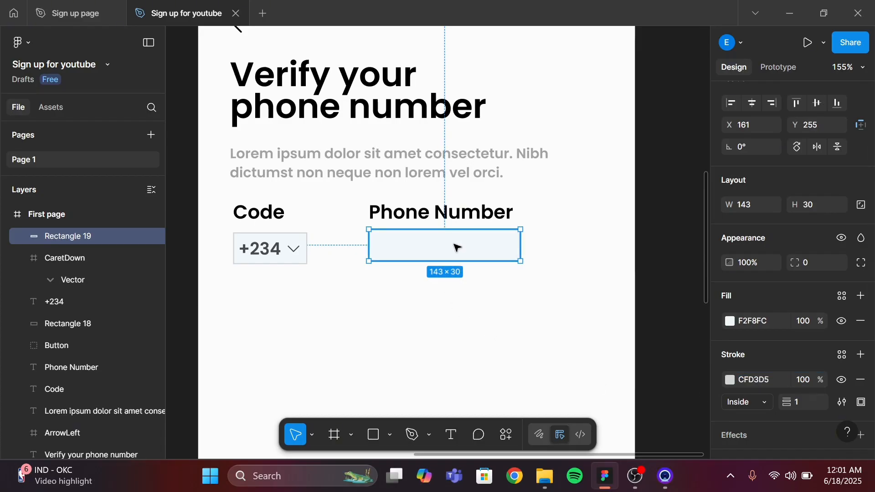
Nudge the field rectangle down to align it with the code box
{"action": "key", "text": "alt"}
{"action": "key", "text": "Down"}
{"action": "key", "text": "Down"}
{"action": "key", "text": "Down"}
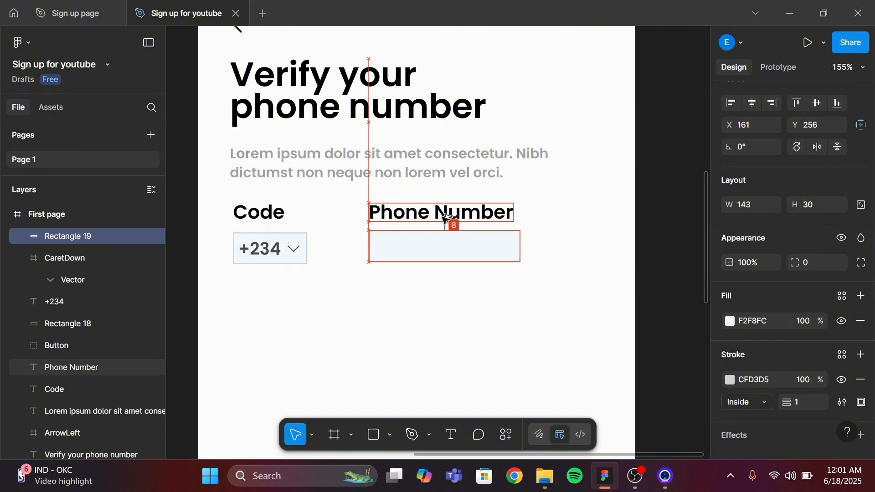
{"action": "left_click", "coordinate": [445, 242]}
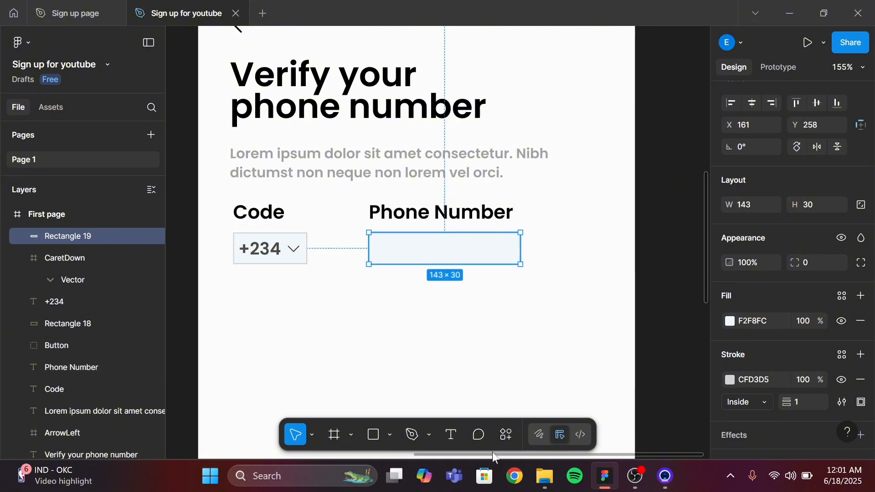
Add a text layer inside the field rectangle containing a sample phone number
{"action": "left_click", "coordinate": [450, 435]}
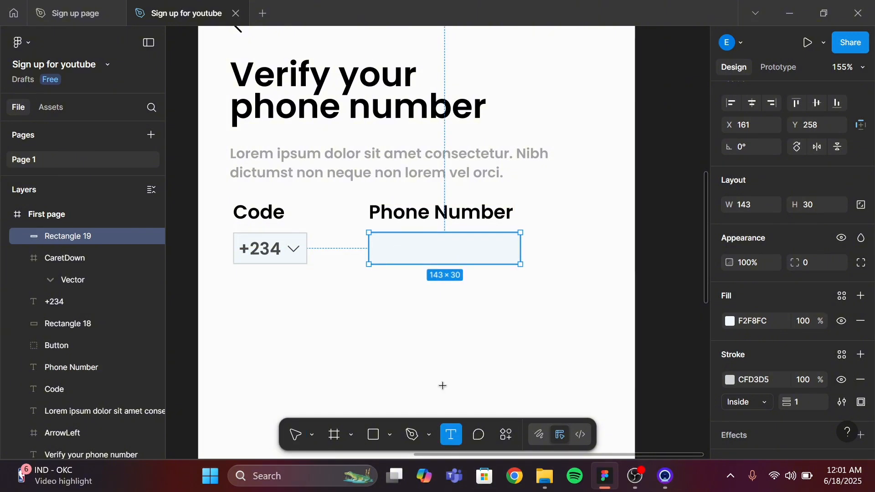
{"action": "left_click", "coordinate": [382, 250]}
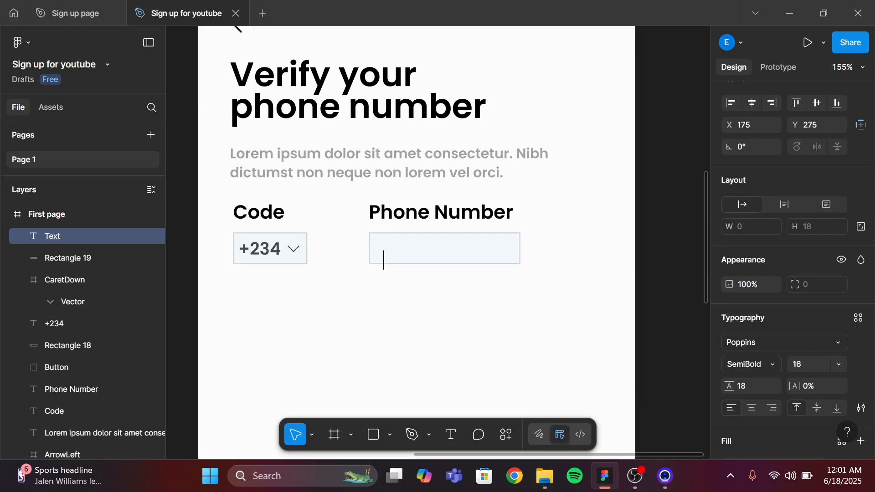
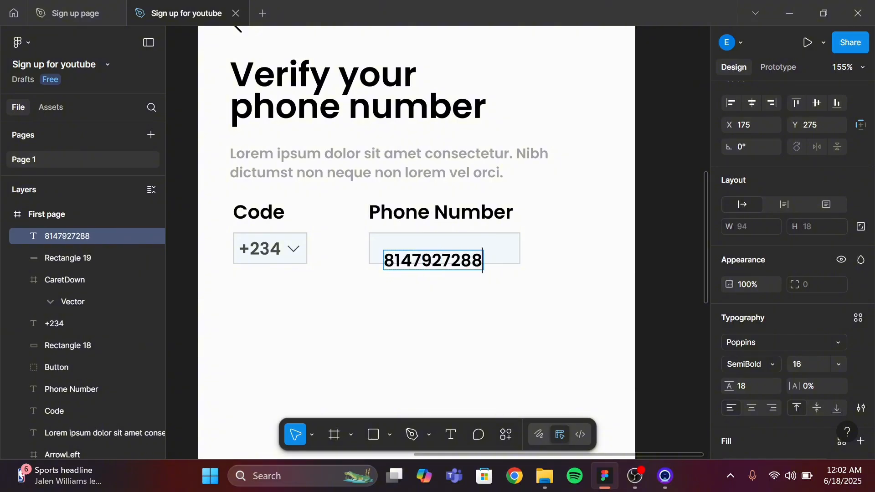
{"action": "key", "text": "Escape"}
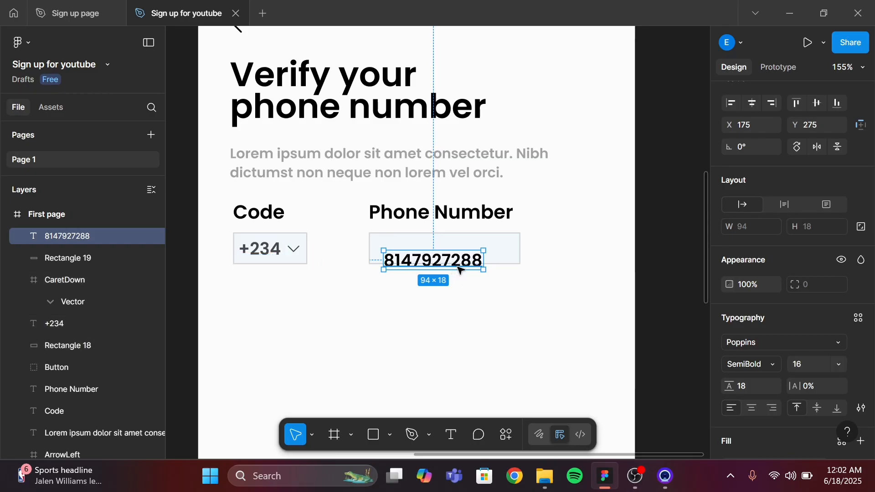
Set the phone number text's fill opacity to 70%
{"action": "scroll", "coordinate": [788, 374], "scroll_direction": "down", "scroll_amount": 2}
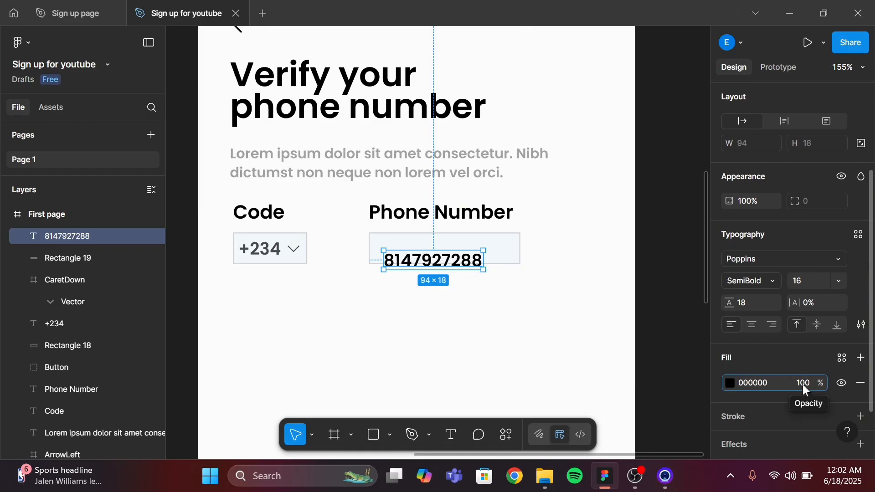
{"action": "left_click", "coordinate": [803, 385]}
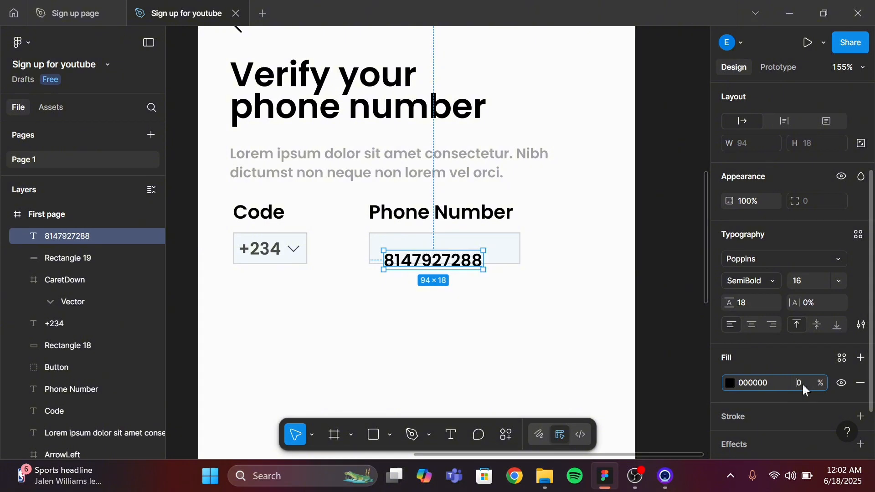
{"action": "key", "text": "Return"}
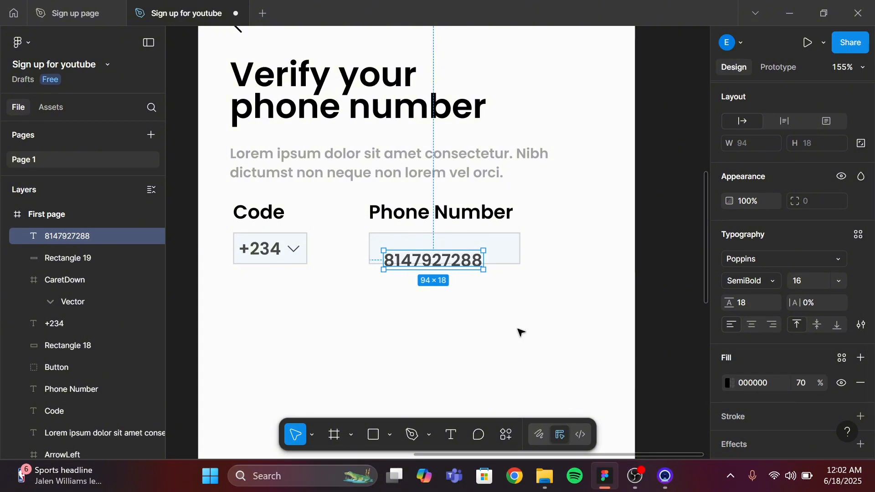
Reposition the phone number text inside the field, moving it up and nudging it left toward the edge
{"action": "left_click", "coordinate": [511, 320]}
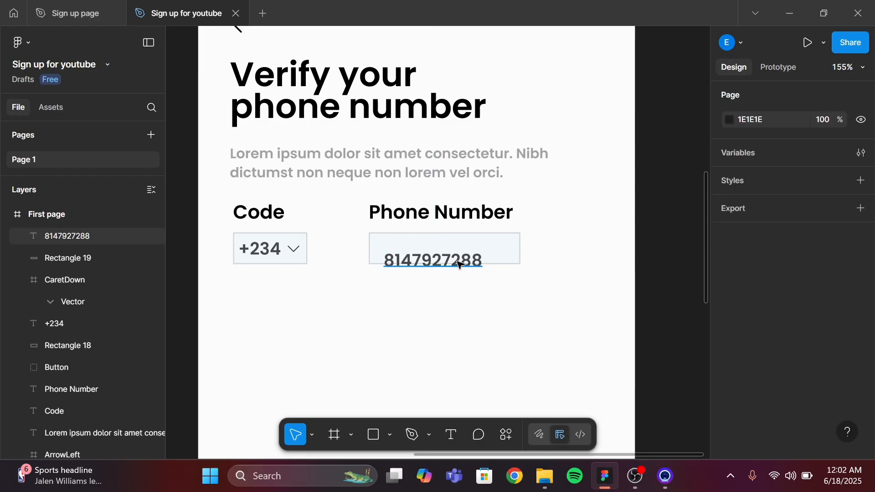
{"action": "left_click", "coordinate": [459, 265]}
{"action": "left_click_drag", "start_coordinate": [457, 261], "coordinate": [451, 248]}
{"action": "key", "text": "alt"}
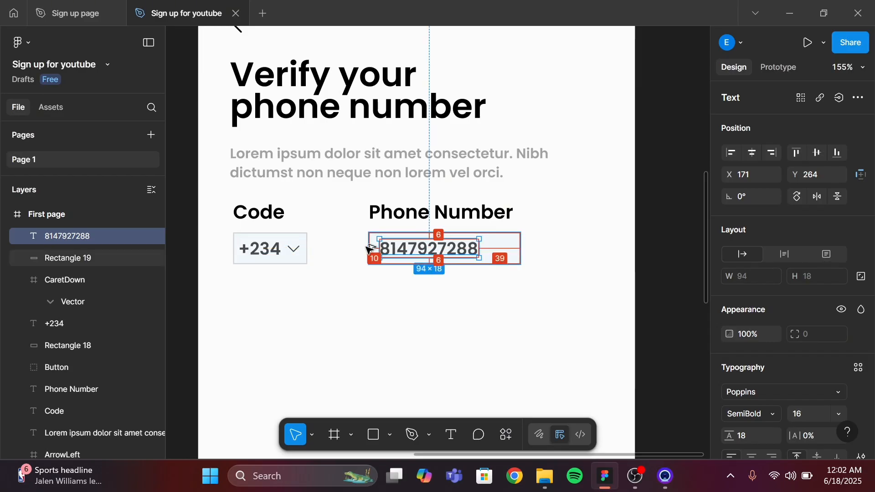
{"action": "key", "text": "Left"}
{"action": "key", "text": "Left"}
{"action": "key", "text": "Left"}
{"action": "key", "text": "Left"}
{"action": "key", "text": "Left"}
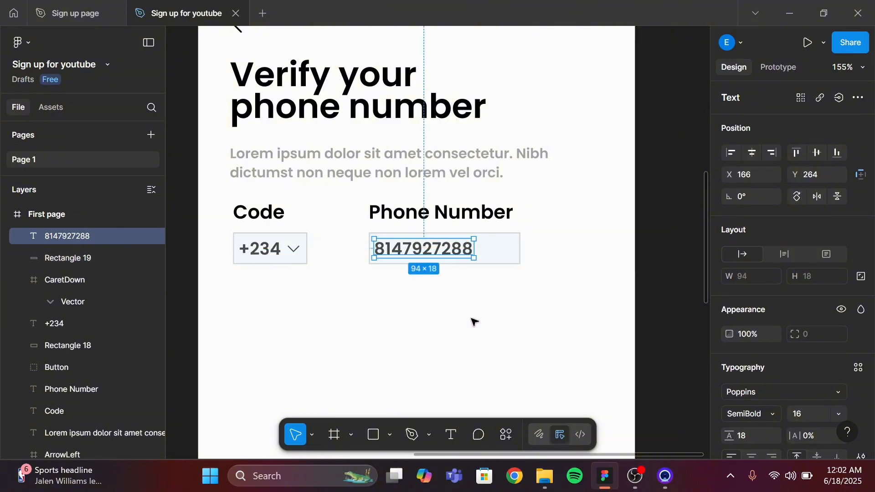
Rename the duplicated frame to Second page
{"action": "scroll", "coordinate": [477, 322], "scroll_direction": "down", "scroll_amount": 1}
{"action": "scroll", "coordinate": [477, 321], "scroll_direction": "down", "scroll_amount": 3}
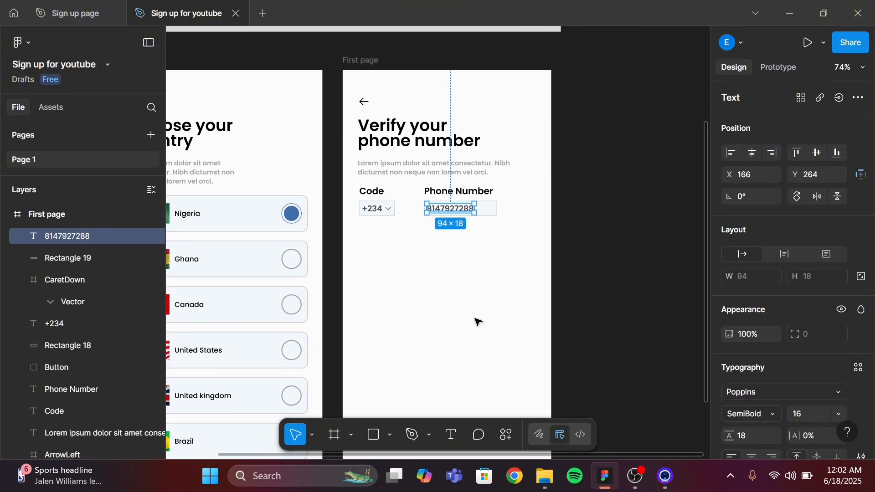
{"action": "scroll", "coordinate": [477, 322], "scroll_direction": "down", "scroll_amount": 3}
{"action": "scroll", "coordinate": [477, 322], "scroll_direction": "down", "scroll_amount": 1}
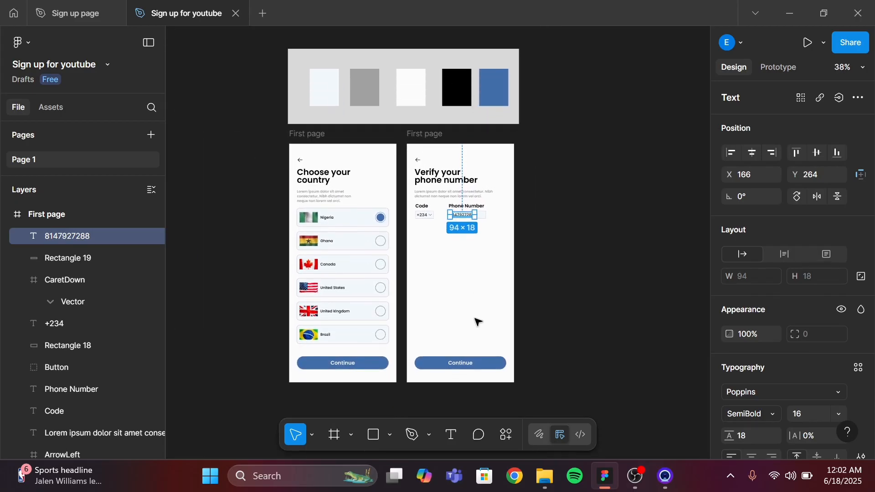
{"action": "left_click", "coordinate": [429, 134]}
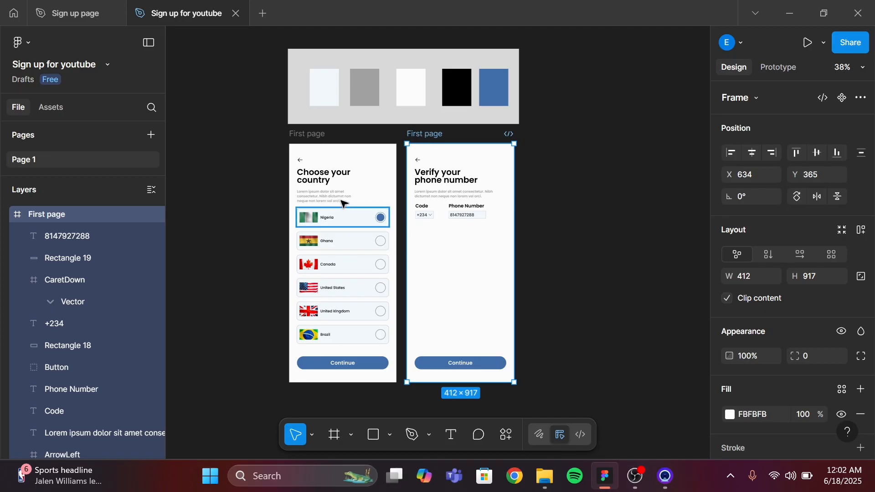
{"action": "double_click", "coordinate": [435, 136]}
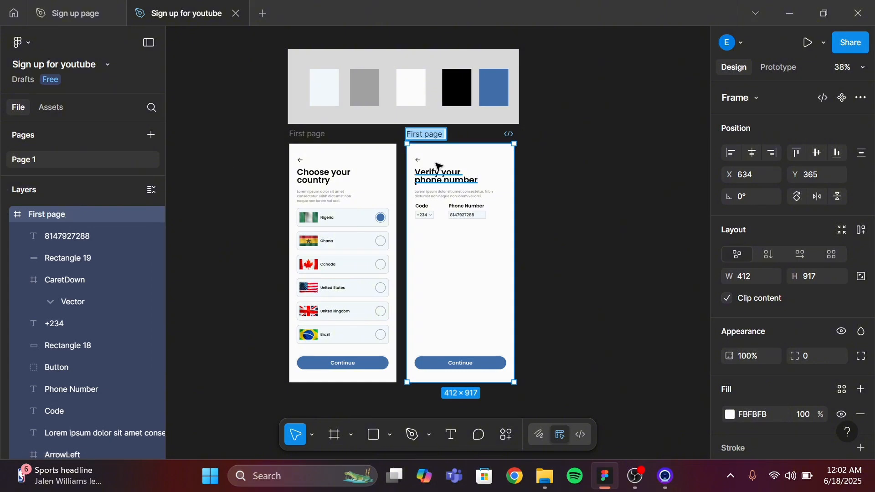
{"action": "key", "text": "BackSpace"}
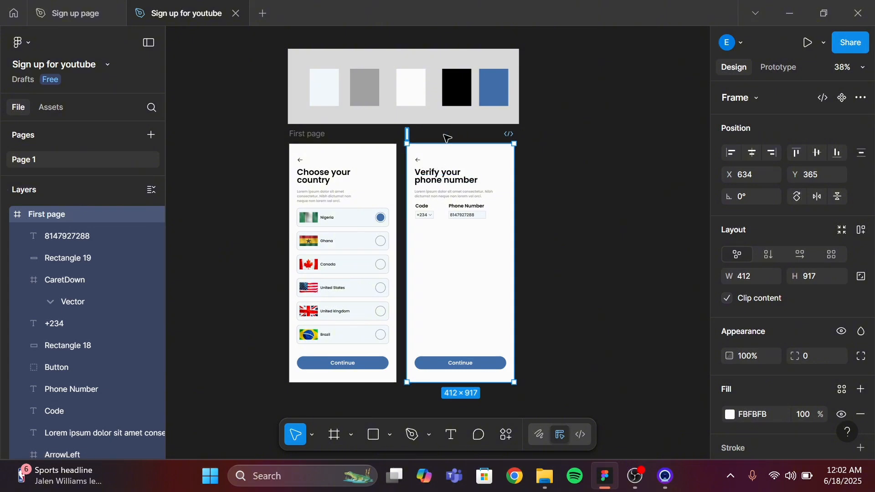
{"action": "type", "text": "Second page"}
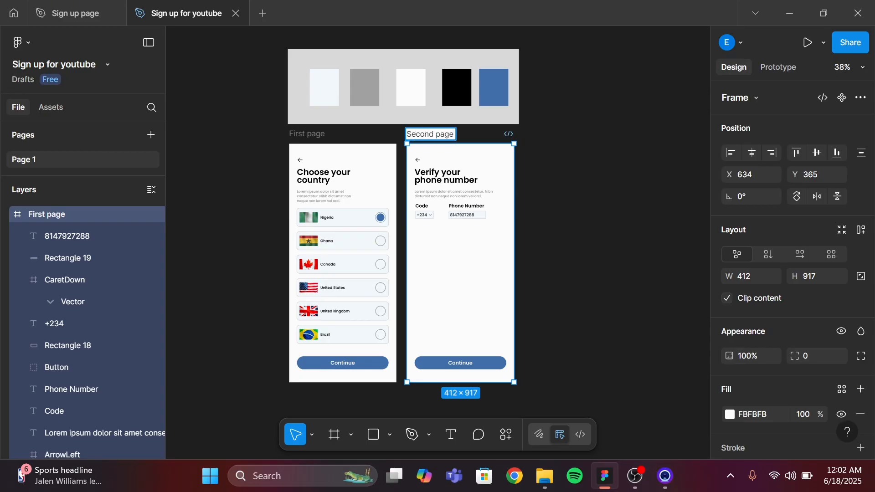
Duplicate the Second page frame to start a new screen
{"action": "key", "text": "Return"}
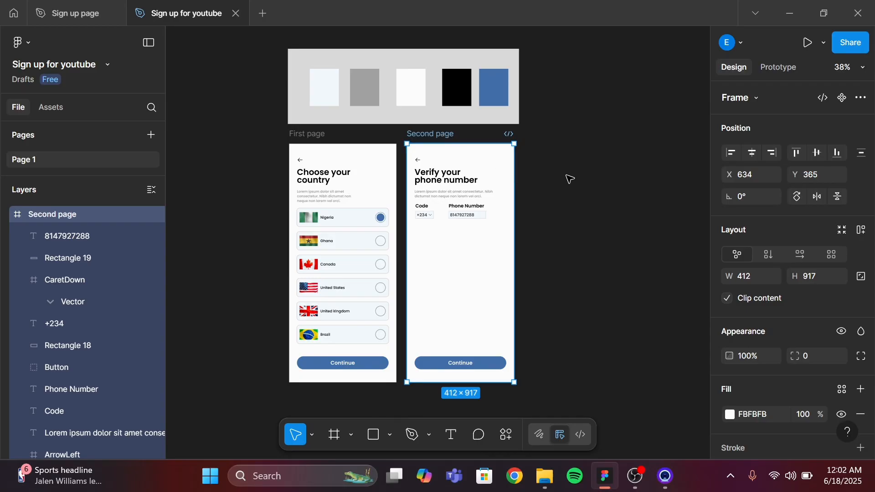
{"action": "key", "text": "ctrl+d"}
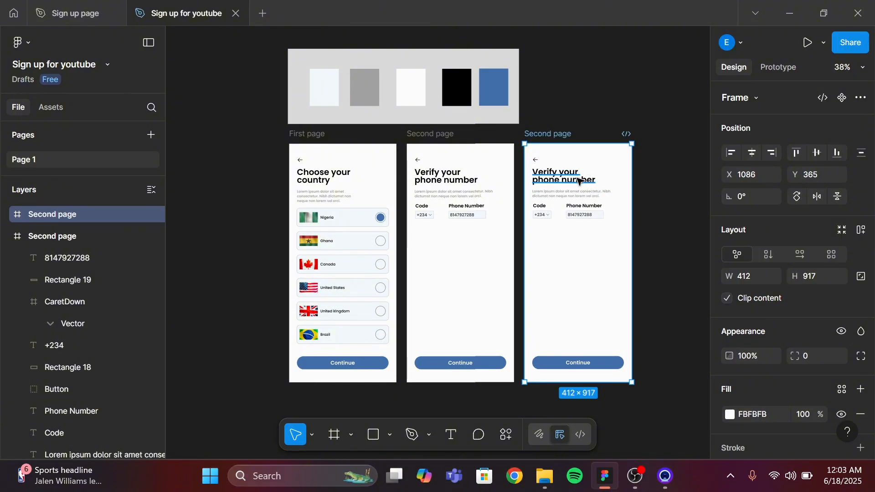
Replace the copied frame's heading with Input the verification code
{"action": "double_click", "coordinate": [579, 179]}
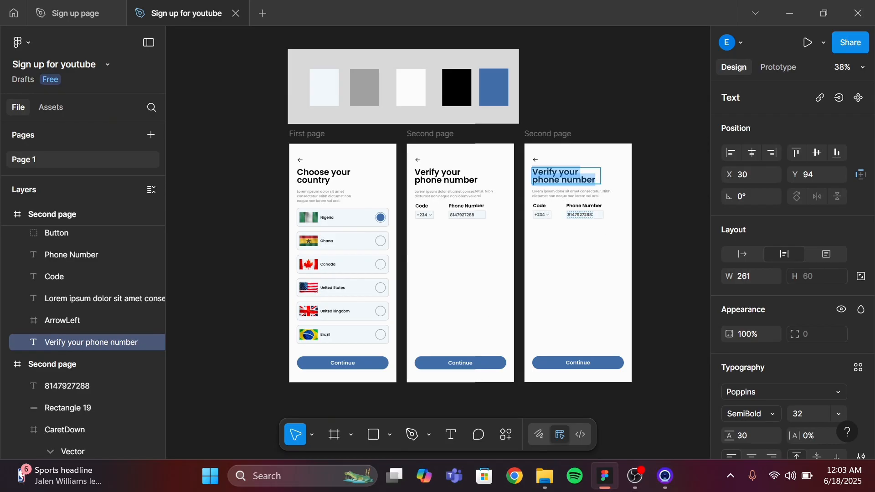
{"action": "key", "text": "BackSpace"}
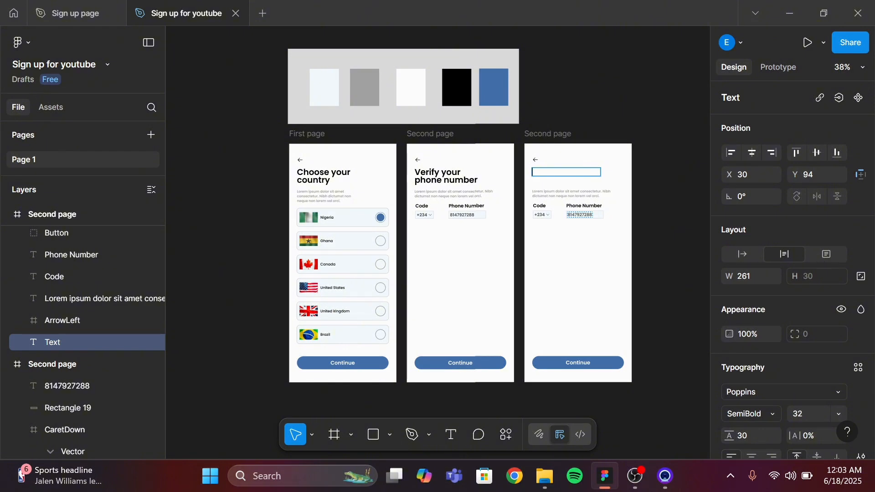
{"action": "type", "text": "Inp"}
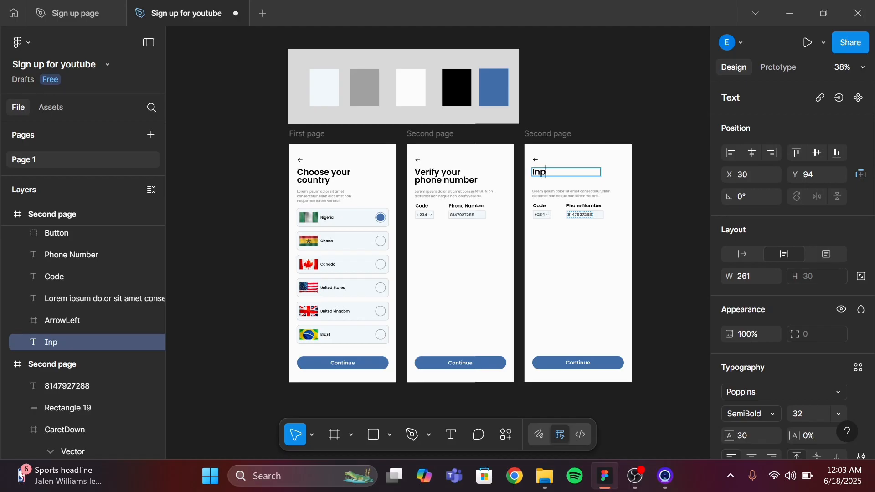
{"action": "type", "text": "ut the verifi"}
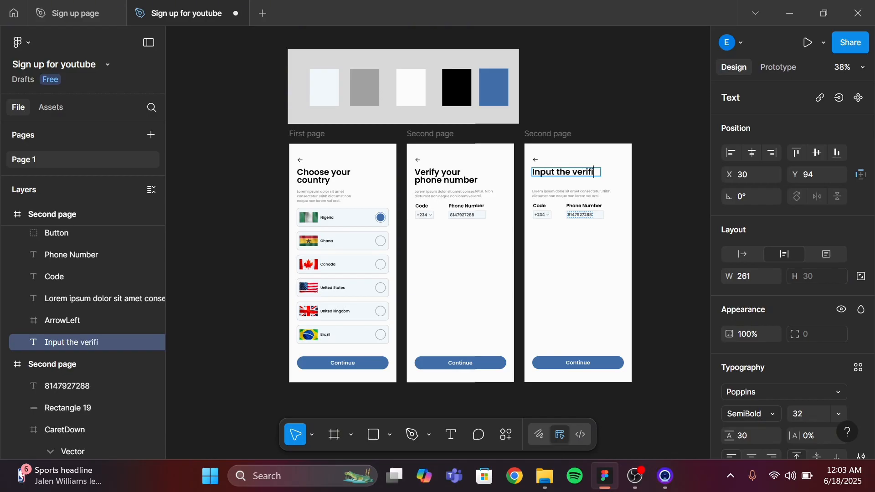
{"action": "type", "text": "cation"}
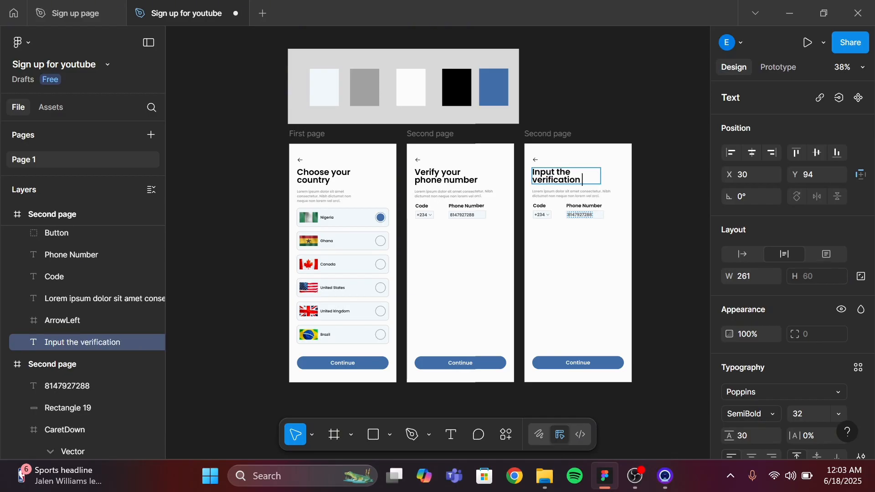
{"action": "type", "text": " cod"}
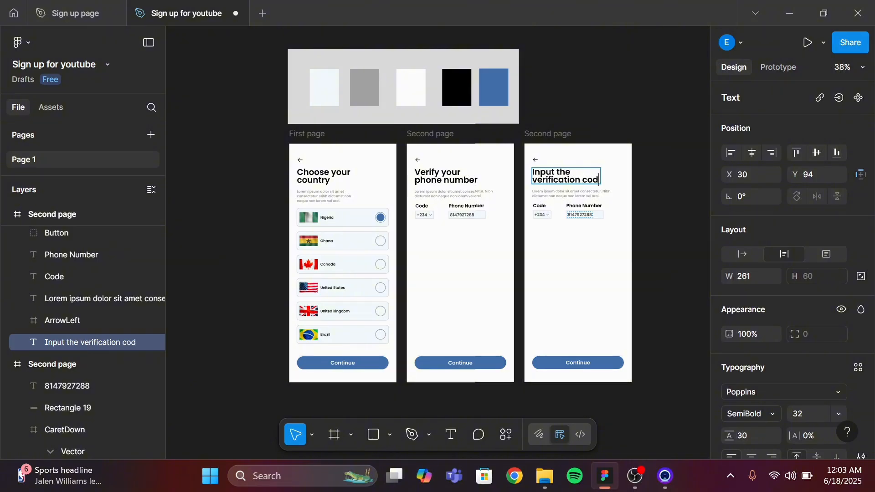
{"action": "type", "text": "e"}
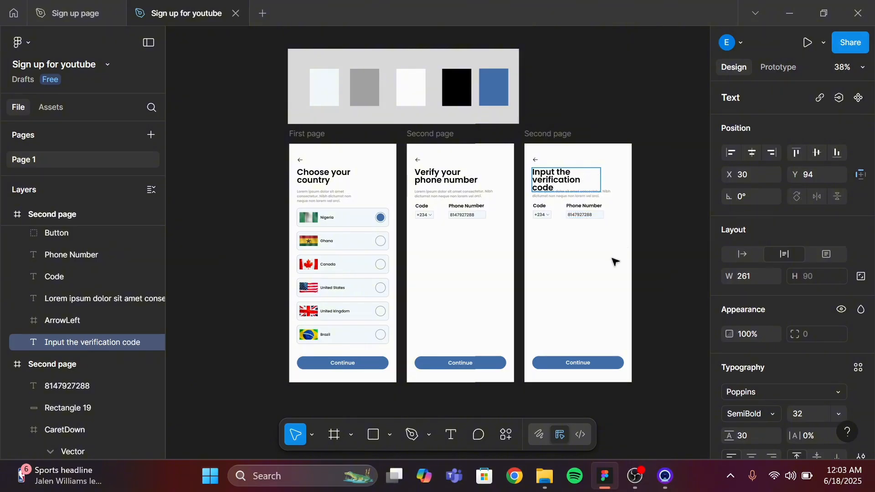
{"action": "key", "text": "Escape"}
Widen the heading text box to about 296 px so it wraps onto two lines
{"action": "scroll", "coordinate": [615, 260], "scroll_direction": "up", "scroll_amount": 5}
{"action": "scroll", "coordinate": [615, 260], "scroll_direction": "up", "scroll_amount": 3}
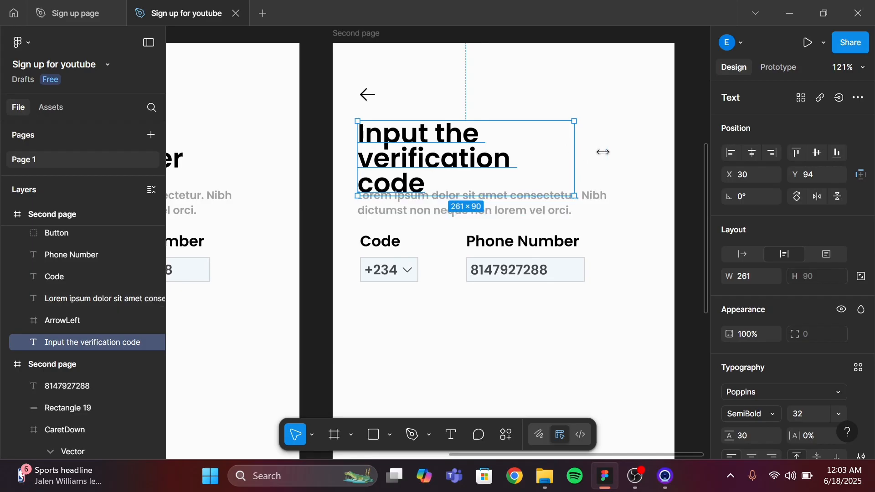
{"action": "mouse_move", "coordinate": [603, 152]}
{"action": "left_mouse_down"}
{"action": "mouse_move", "coordinate": [615, 152]}
{"action": "mouse_move", "coordinate": [602, 150]}
{"action": "left_mouse_up"}
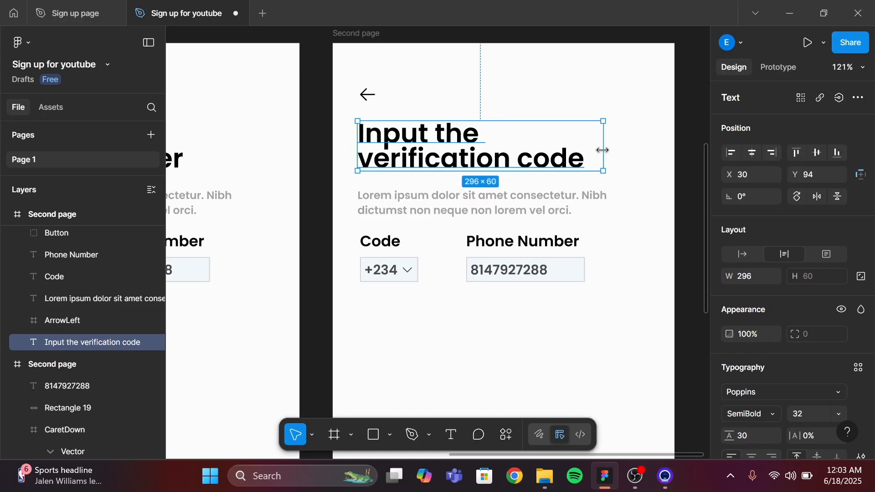
{"action": "left_click", "coordinate": [474, 209]}
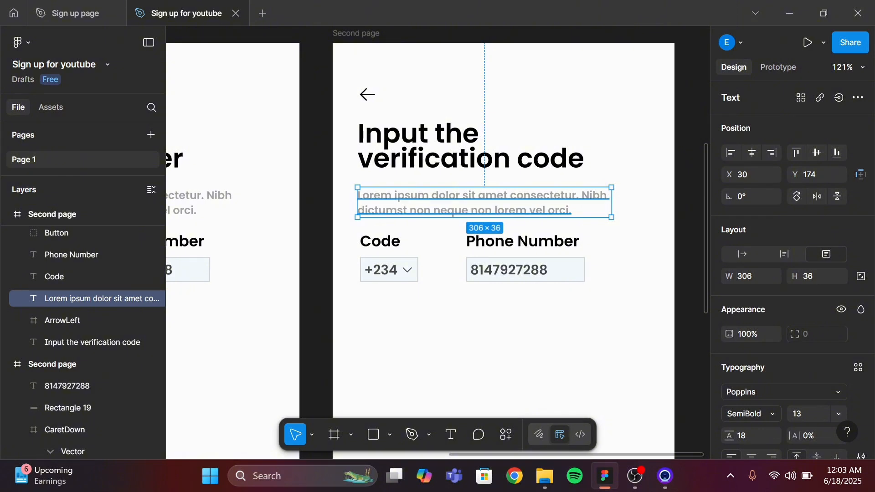
{"action": "key", "text": "Return"}
{"action": "left_click_drag", "start_coordinate": [530, 210], "coordinate": [572, 210]}
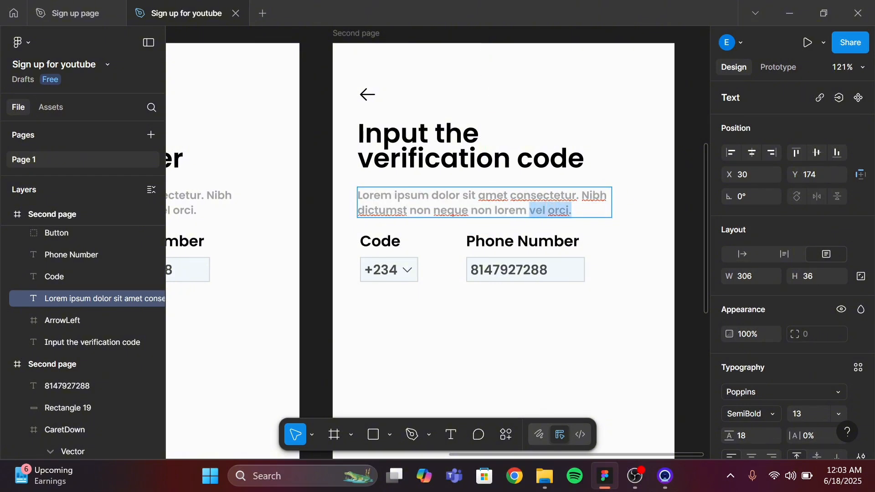
{"action": "key", "text": "BackSpace"}
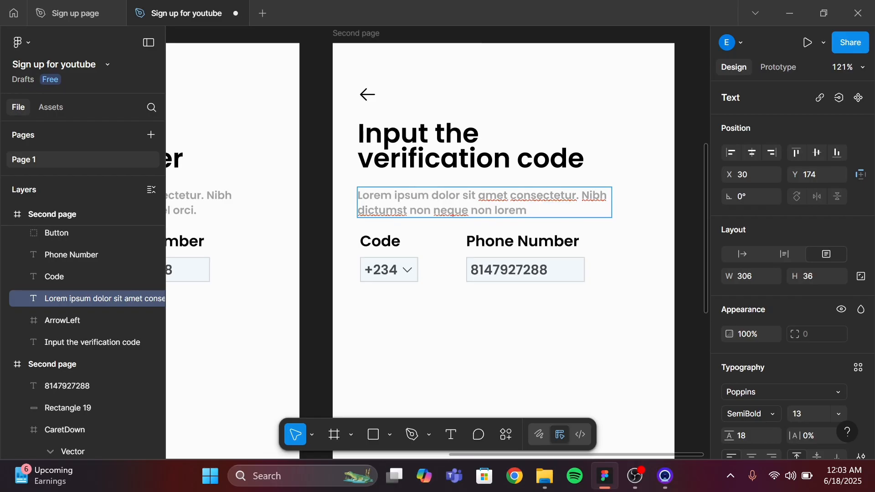
{"action": "key", "text": "shift+Left"}
{"action": "key", "text": "shift+Left"}
{"action": "key", "text": "shift+Left"}
{"action": "key", "text": "shift+Left"}
{"action": "key", "text": "shift+Left"}
{"action": "key", "text": "shift+Left"}
{"action": "key", "text": "shift+Left"}
{"action": "key", "text": "shift+Left"}
{"action": "key", "text": "shift+Left"}
{"action": "key", "text": "shift+Left"}
{"action": "key", "text": "shift+Left"}
{"action": "key", "text": "shift+Left"}
{"action": "key", "text": "shift+Left"}
{"action": "key", "text": "shift+Left"}
{"action": "key", "text": "shift+Left"}
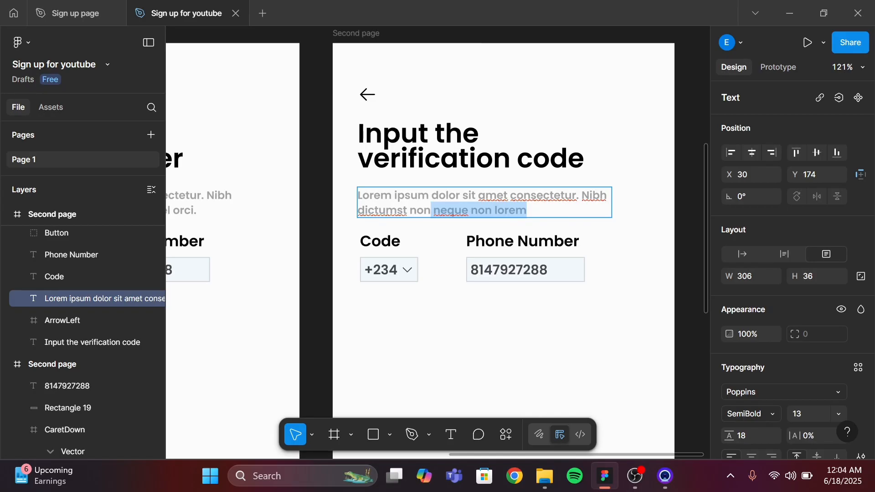
{"action": "key", "text": "shift+Right"}
{"action": "type", "text": "8"}
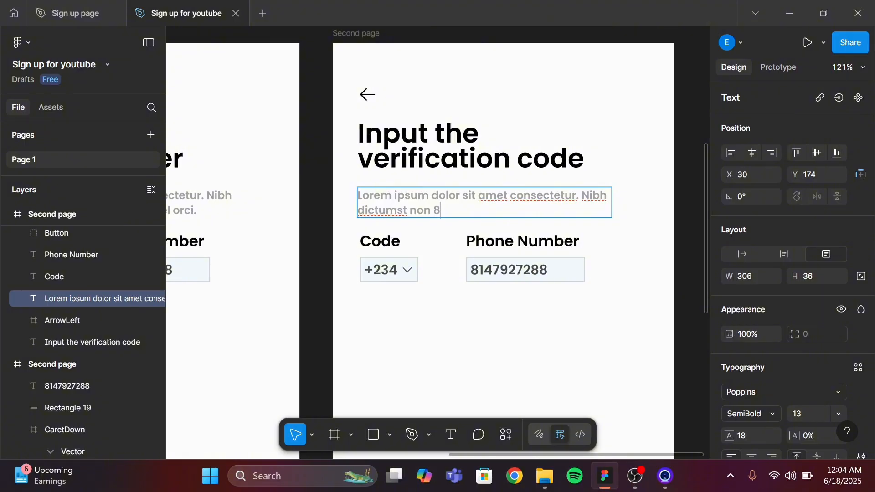
{"action": "key", "text": "BackSpace"}
{"action": "type", "text": "+"}
{"action": "type", "text": "2324"}
{"action": "key", "text": "BackSpace"}
{"action": "key", "text": "BackSpace"}
{"action": "key", "text": "BackSpace"}
{"action": "key", "text": "BackSpace"}
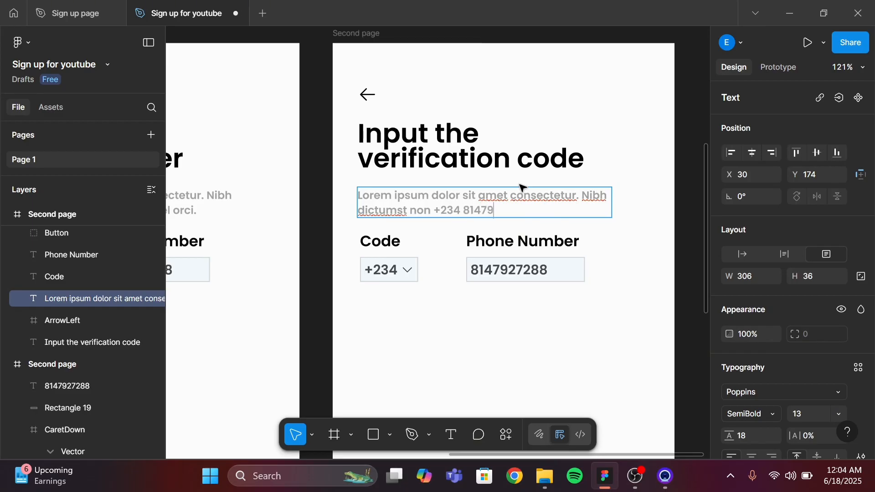
Set the phone number within the description to font size 15
{"action": "key", "text": "shift+Left"}
{"action": "key", "text": "shift+Left"}
{"action": "key", "text": "shift+Left"}
{"action": "key", "text": "shift+Left"}
{"action": "key", "text": "shift+Left"}
{"action": "key", "text": "shift+Left"}
{"action": "key", "text": "shift+Left"}
{"action": "key", "text": "shift+Left"}
{"action": "key", "text": "shift+Left"}
{"action": "key", "text": "shift+Left"}
{"action": "key", "text": "shift+Left"}
{"action": "key", "text": "shift+Left"}
{"action": "key", "text": "shift+Left"}
{"action": "key", "text": "shift+Left"}
{"action": "key", "text": "shift+Left"}
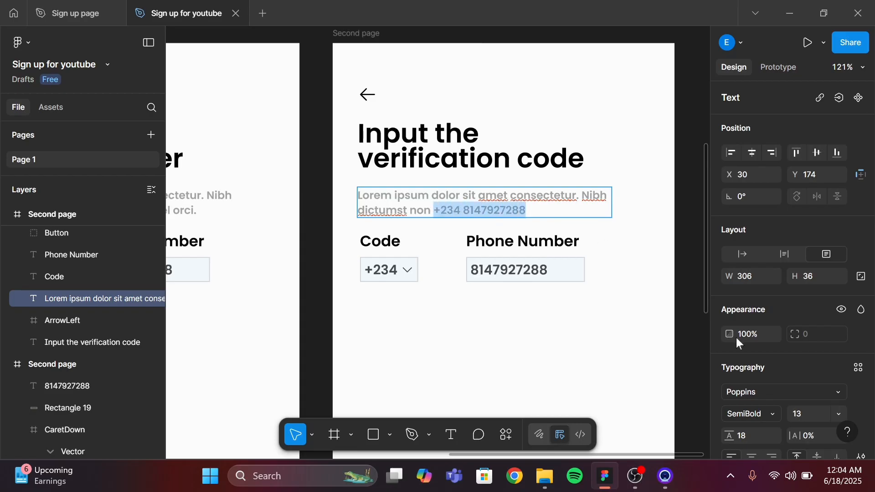
{"action": "scroll", "coordinate": [799, 389], "scroll_direction": "down", "scroll_amount": 2}
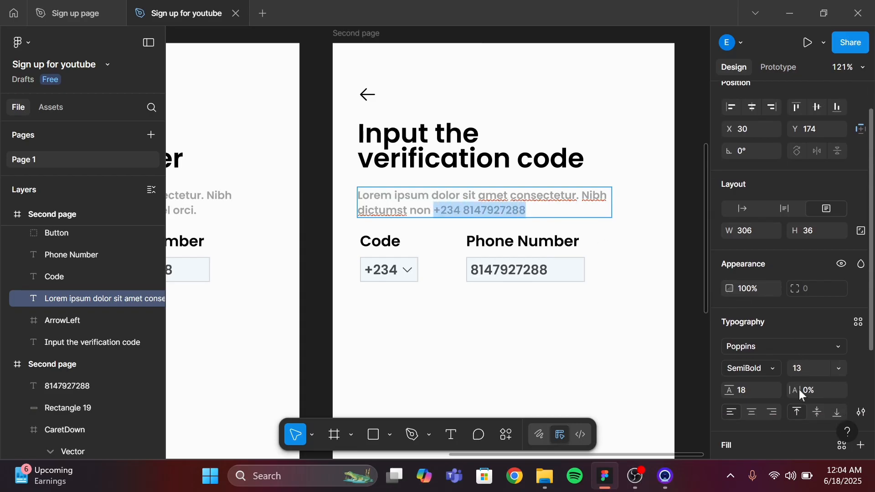
{"action": "left_click", "coordinate": [839, 365]}
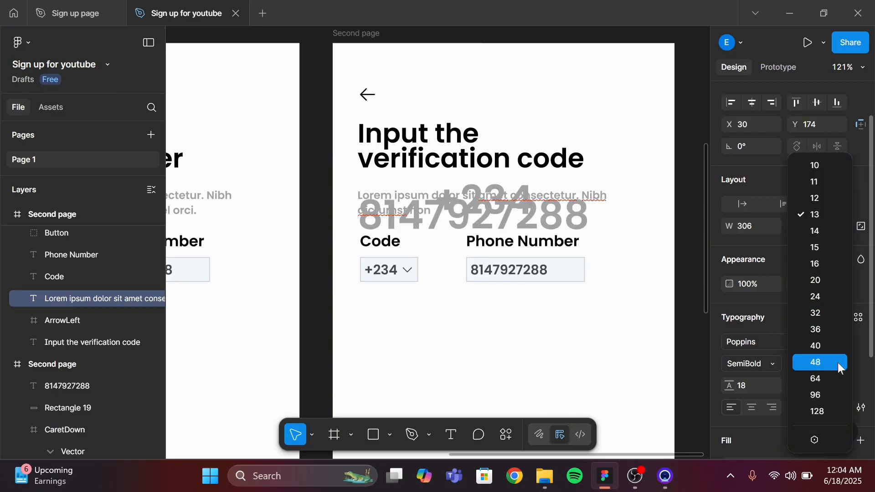
{"action": "left_click", "coordinate": [821, 251]}
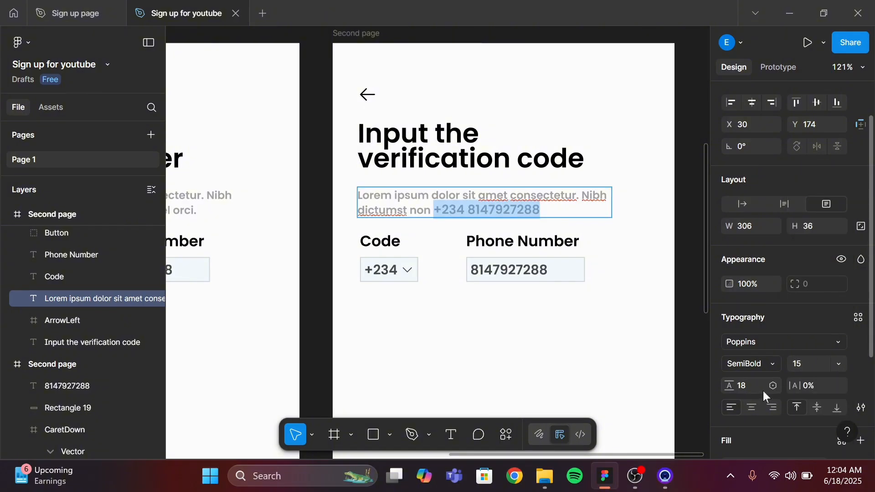
Change the phone number's fill color in the description to 4E4E4E
{"action": "scroll", "coordinate": [762, 391], "scroll_direction": "down", "scroll_amount": 3}
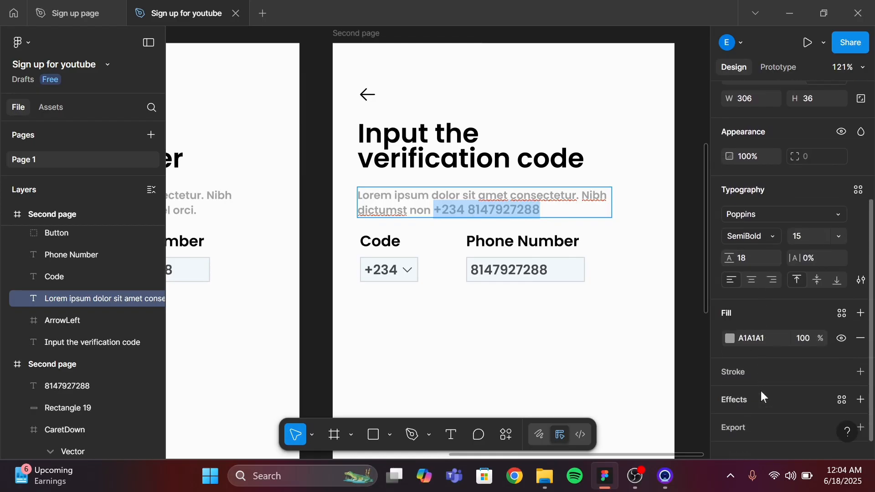
{"action": "left_click", "coordinate": [729, 337]}
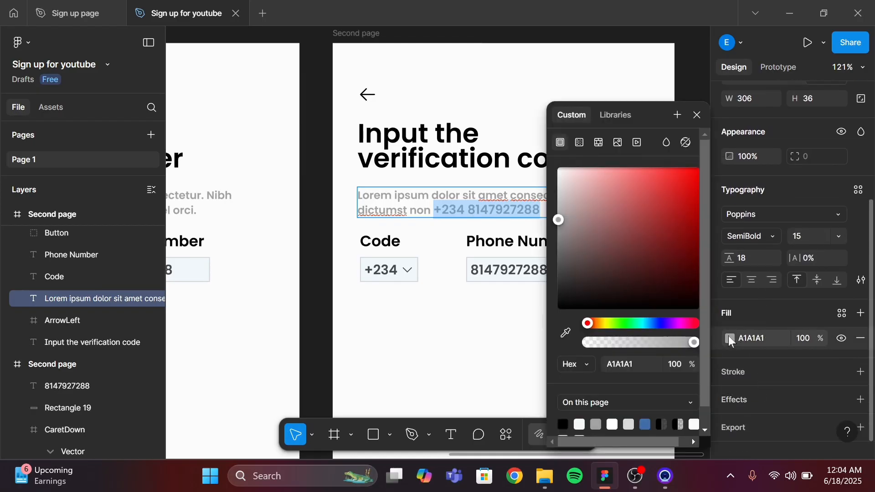
{"action": "left_click", "coordinate": [558, 237]}
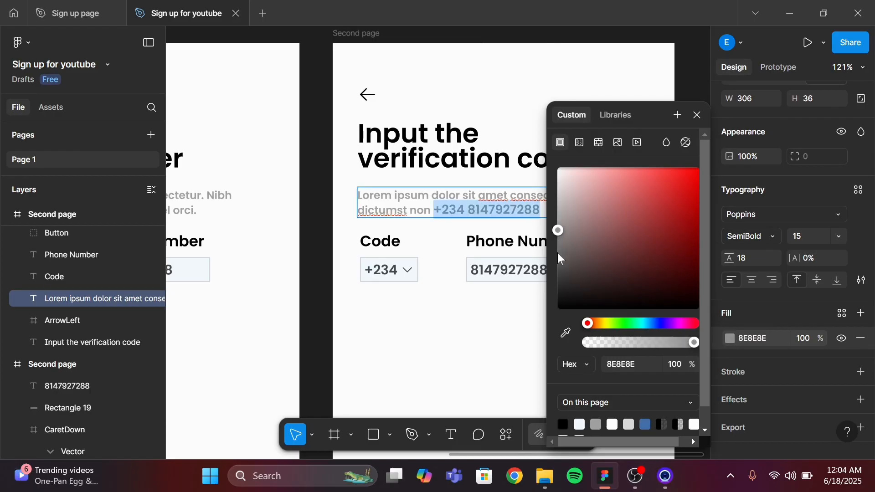
{"action": "left_click", "coordinate": [559, 254]}
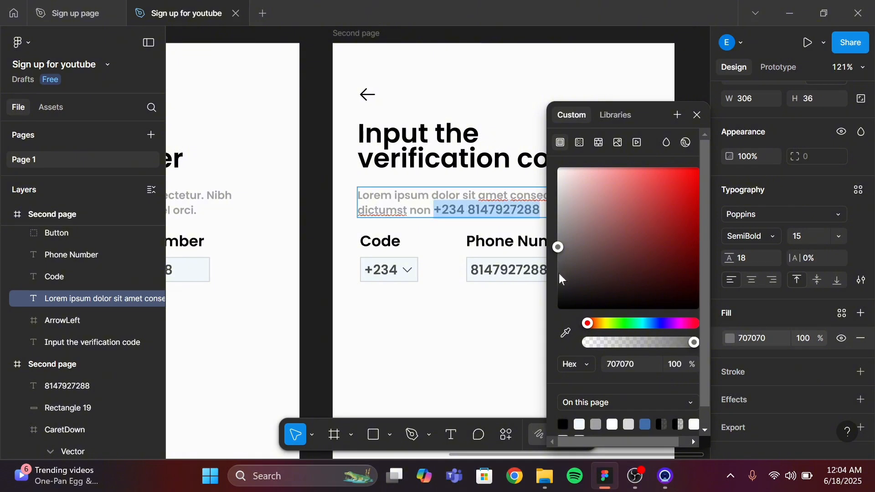
{"action": "left_click", "coordinate": [560, 269]}
{"action": "mouse_move", "coordinate": [560, 269]}
{"action": "left_mouse_down"}
{"action": "mouse_move", "coordinate": [556, 288]}
{"action": "mouse_move", "coordinate": [555, 273]}
{"action": "left_mouse_up"}
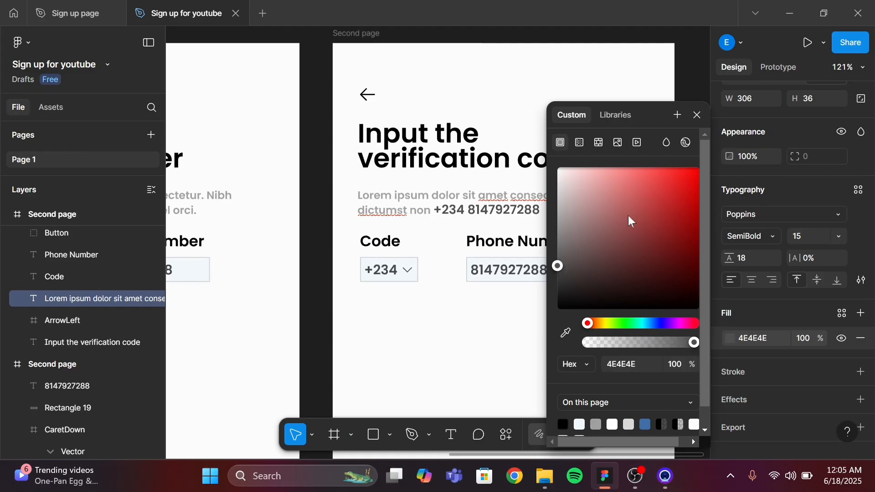
{"action": "left_click", "coordinate": [697, 117]}
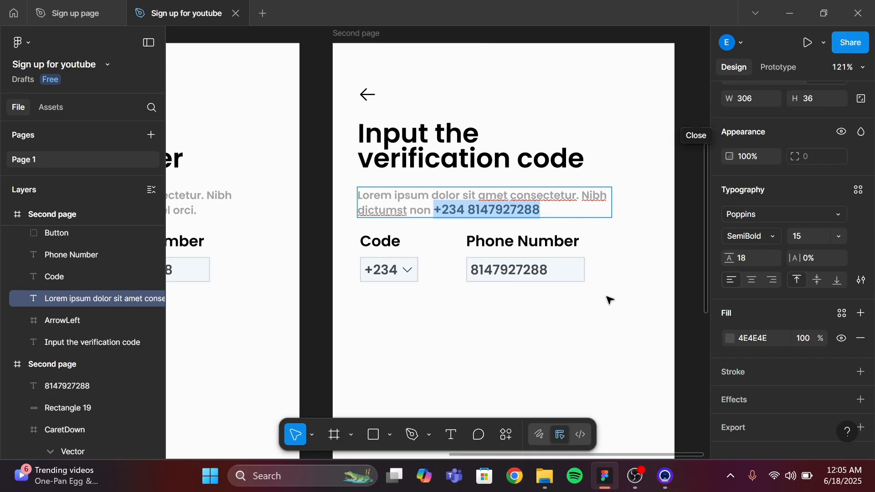
{"action": "key", "text": "Escape"}
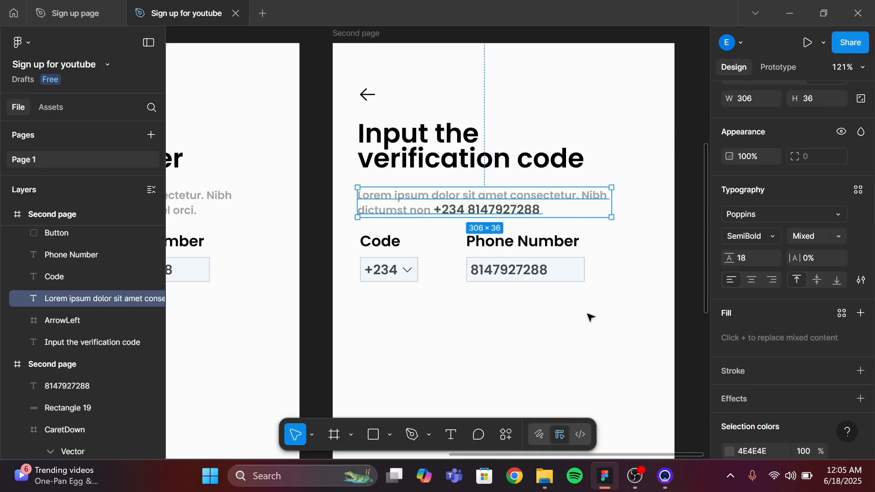
Delete the code dropdown, phone number field and their labels from the copied frame
{"action": "left_click", "coordinate": [584, 258]}
{"action": "left_click", "coordinate": [583, 259]}
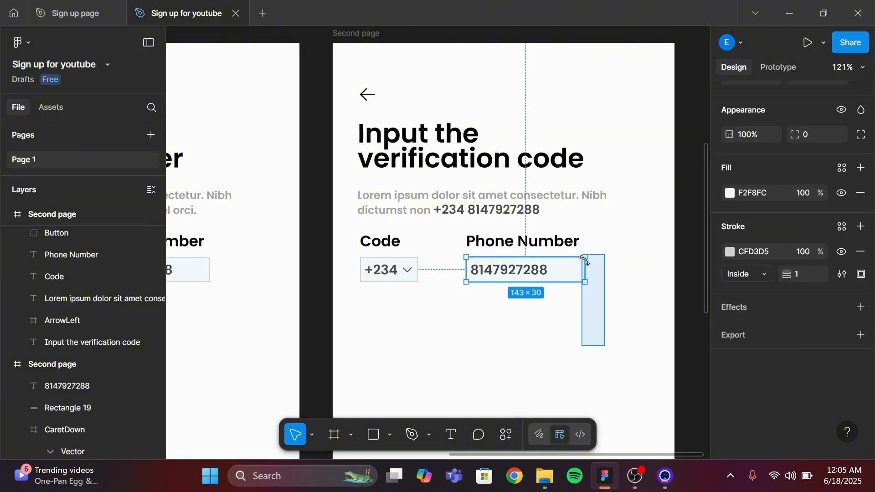
{"action": "scroll", "coordinate": [613, 338], "scroll_direction": "down", "scroll_amount": 3}
{"action": "scroll", "coordinate": [613, 340], "scroll_direction": "down", "scroll_amount": 5}
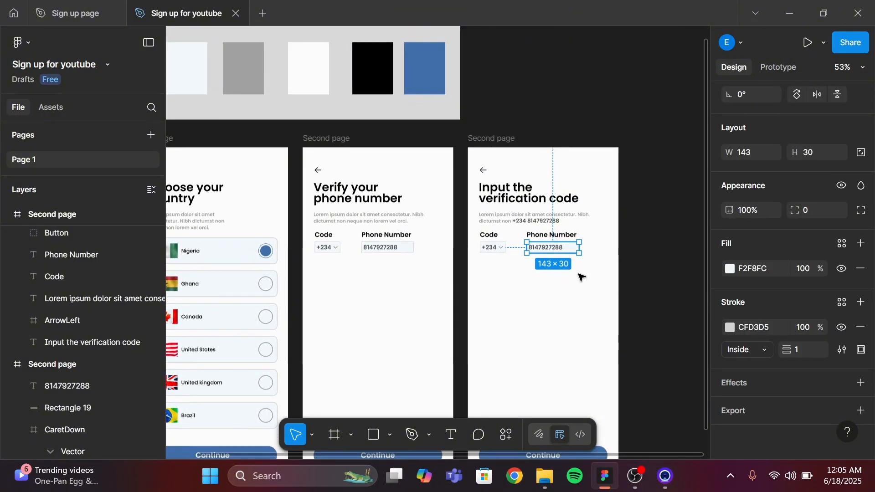
{"action": "left_click", "coordinate": [578, 257]}
{"action": "left_click_drag", "start_coordinate": [578, 265], "coordinate": [579, 266]}
{"action": "key", "text": "Delete"}
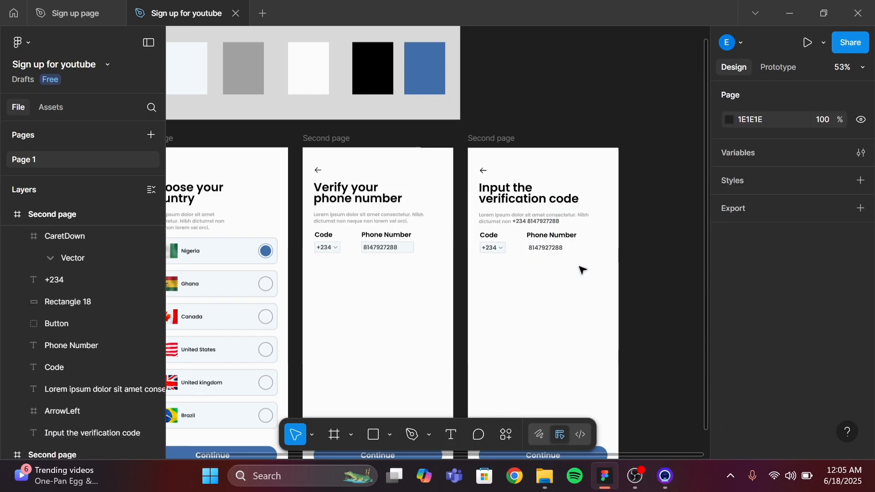
{"action": "left_click_drag", "start_coordinate": [585, 276], "coordinate": [486, 234]}
{"action": "key", "text": "Delete"}
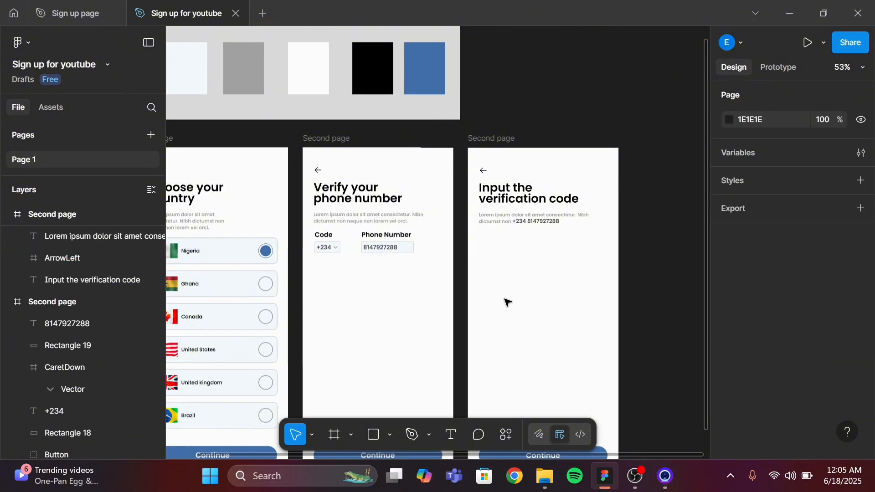
Draw a rectangle about 76 × 71 px below the description text
{"action": "scroll", "coordinate": [508, 302], "scroll_direction": "up", "scroll_amount": 5, "text": "ctrl"}
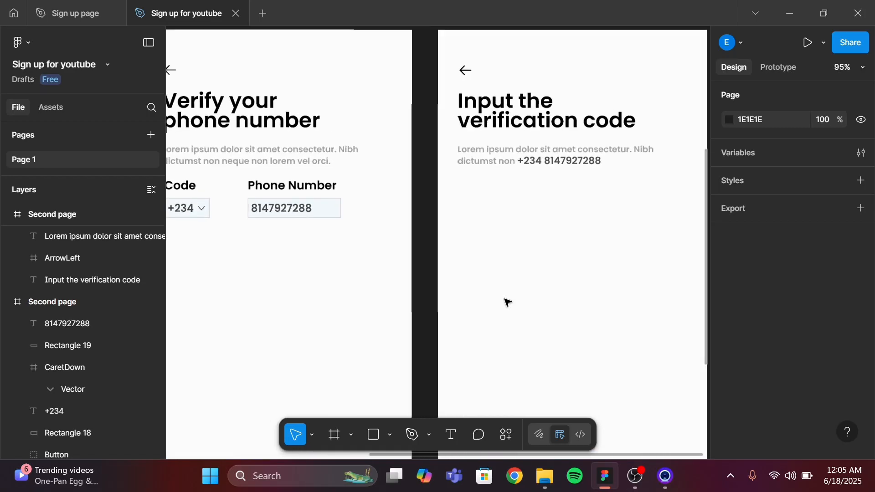
{"action": "left_click", "coordinate": [373, 437]}
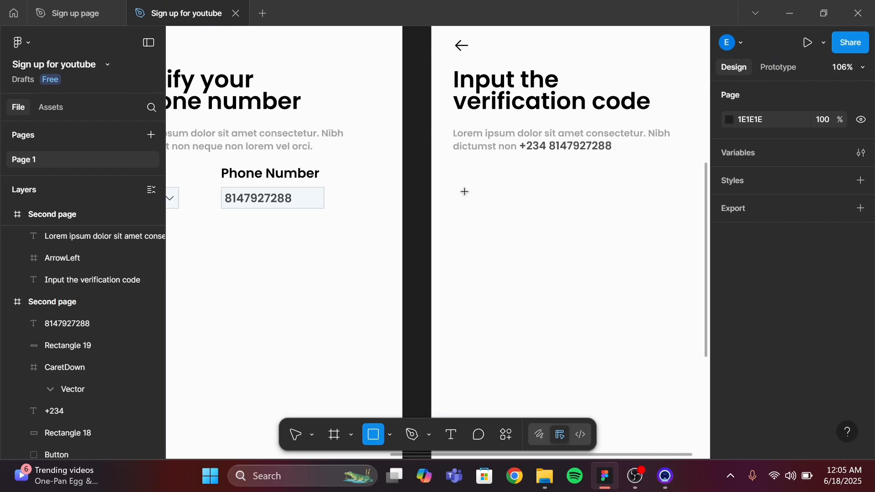
{"action": "left_click_drag", "start_coordinate": [465, 192], "coordinate": [521, 242]}
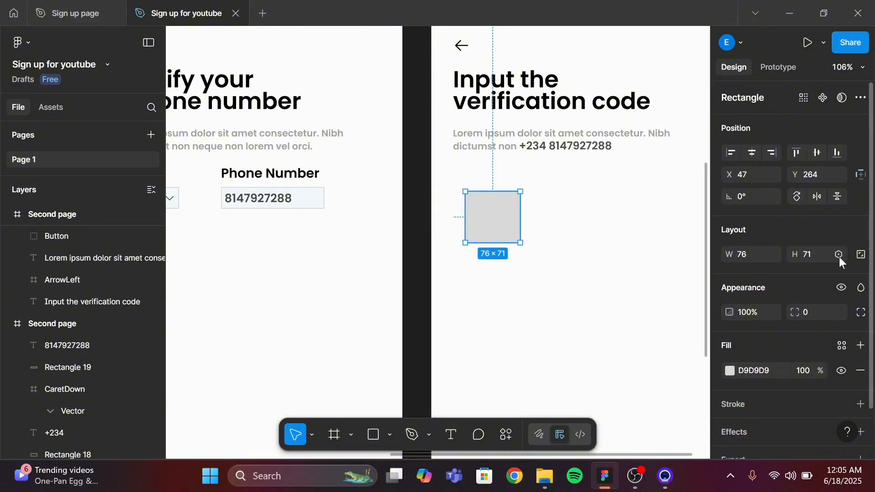
Resize the rectangle to 50 × 60 px
{"action": "left_click", "coordinate": [808, 257]}
{"action": "type", "text": "60"}
{"action": "left_click", "coordinate": [740, 253]}
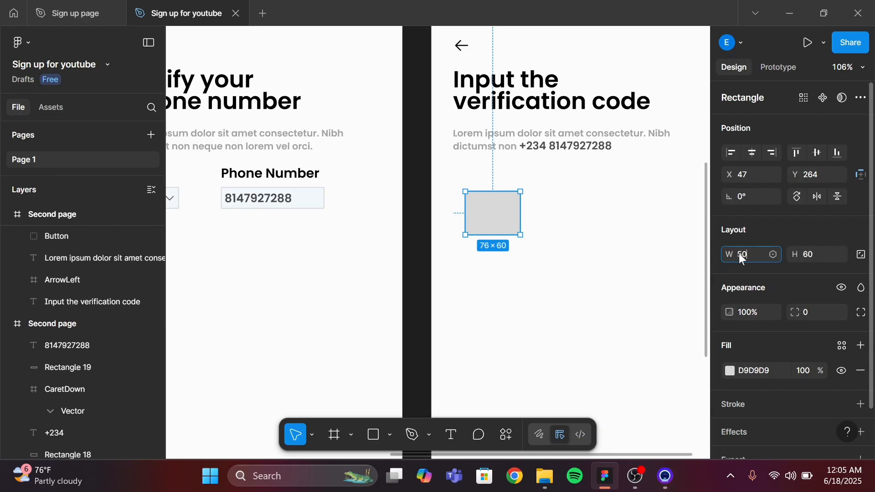
{"action": "type", "text": "50"}
{"action": "key", "text": "Return"}
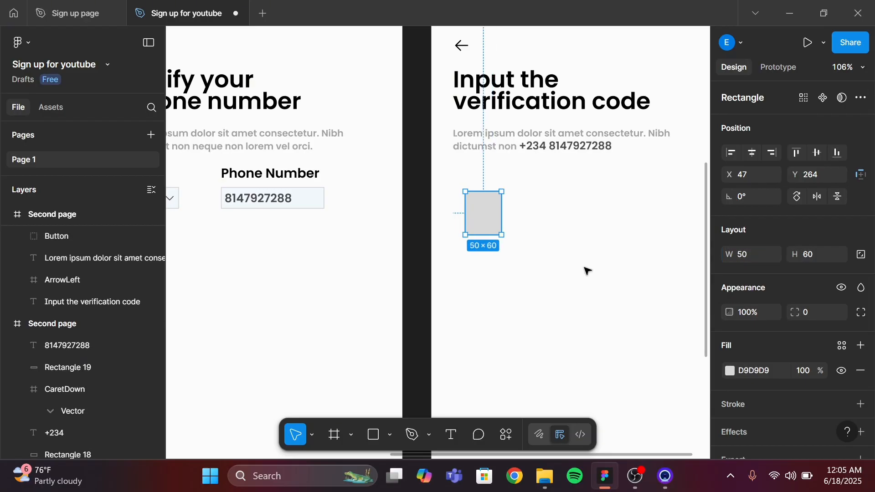
Set the rectangle's fill to F2F8FC by sampling the phone number field's color with the eyedropper
{"action": "scroll", "coordinate": [573, 276], "scroll_direction": "down", "scroll_amount": 5}
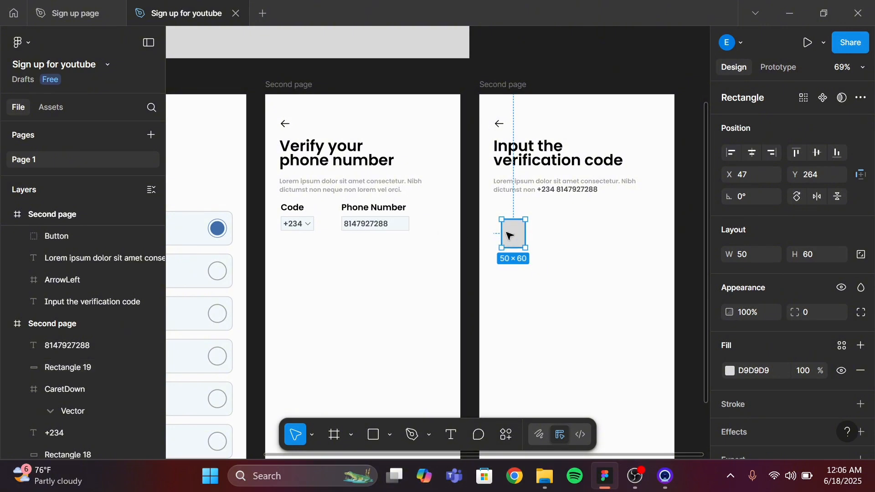
{"action": "left_click", "coordinate": [729, 371]}
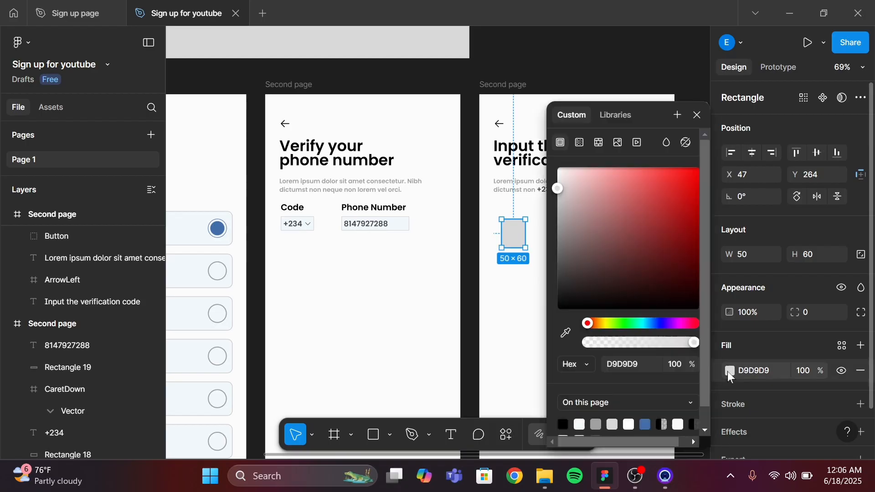
{"action": "left_click", "coordinate": [568, 334]}
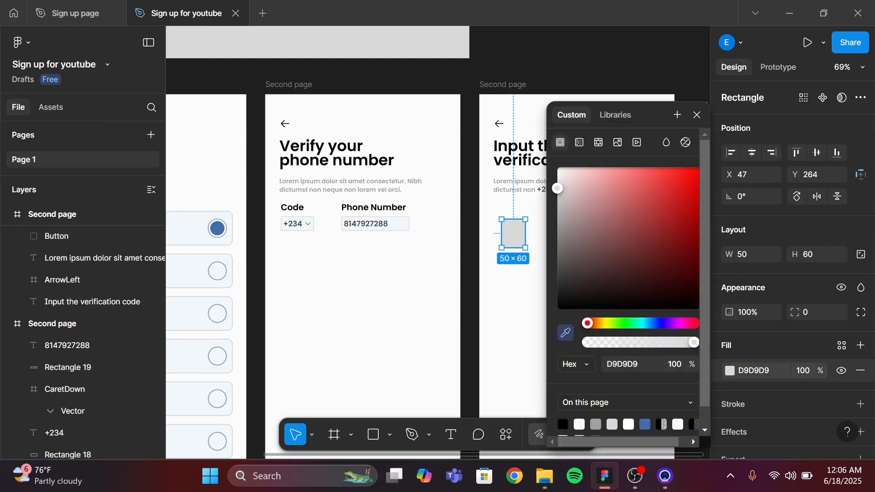
{"action": "left_click", "coordinate": [403, 218]}
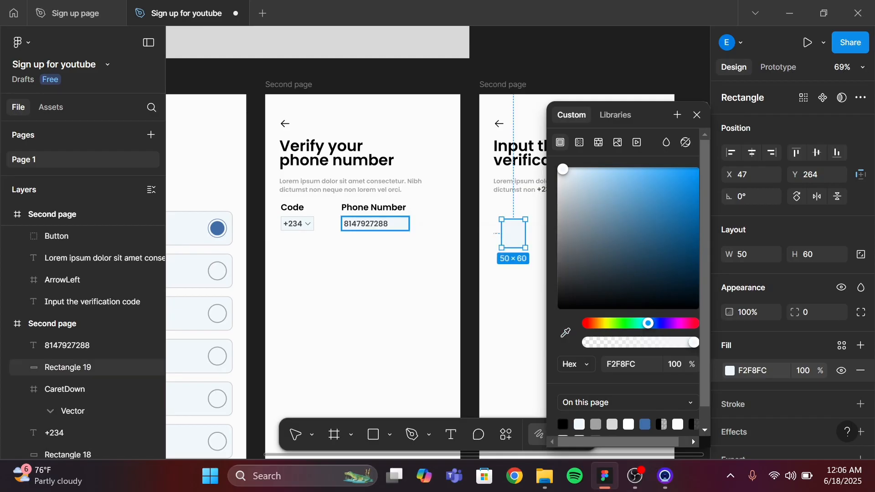
{"action": "left_click", "coordinate": [689, 116]}
Add a 1 px inside stroke to the rectangle and set its color to CFD3D5, copied from the phone number field
{"action": "scroll", "coordinate": [800, 353], "scroll_direction": "down", "scroll_amount": 2}
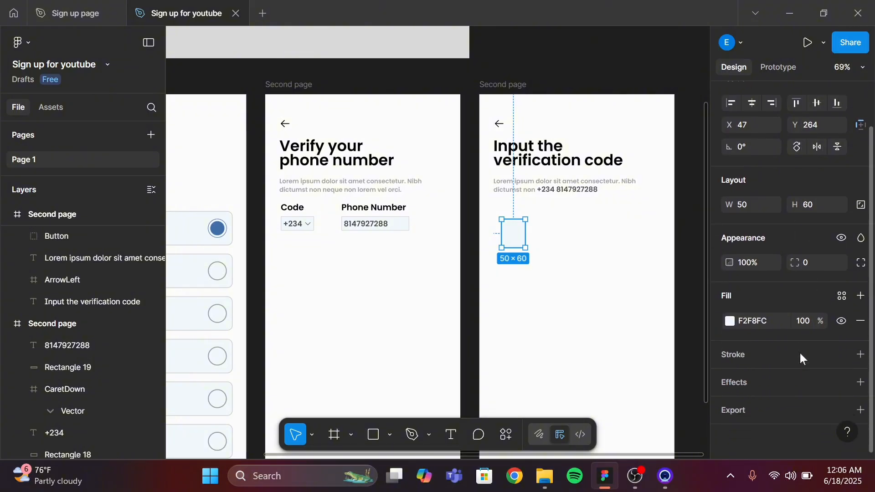
{"action": "left_click", "coordinate": [861, 356]}
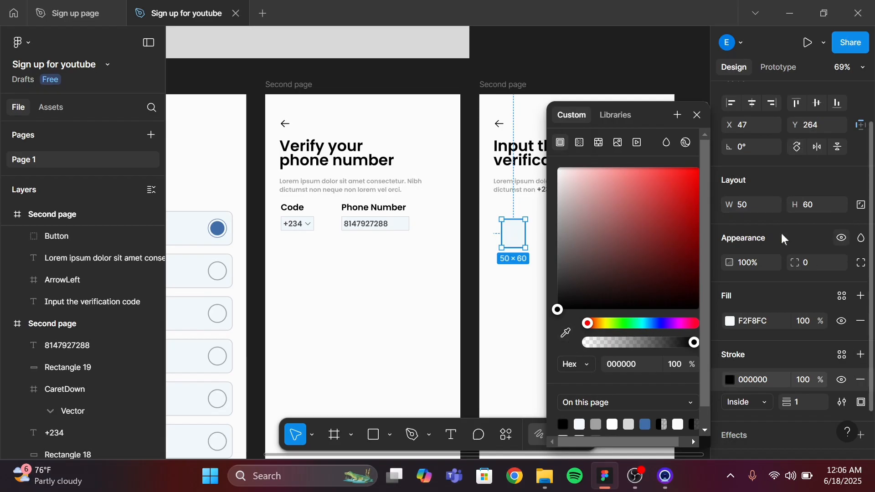
{"action": "left_click", "coordinate": [698, 117]}
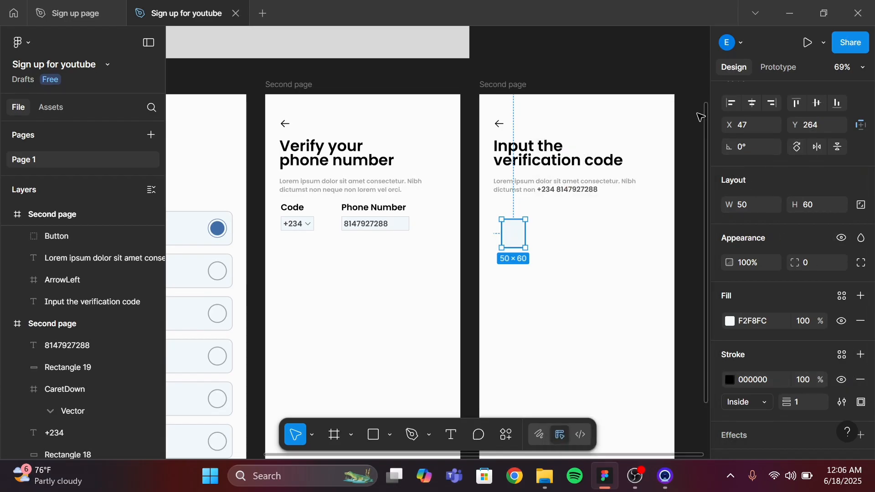
{"action": "left_click", "coordinate": [407, 225]}
{"action": "scroll", "coordinate": [770, 383], "scroll_direction": "down", "scroll_amount": 5}
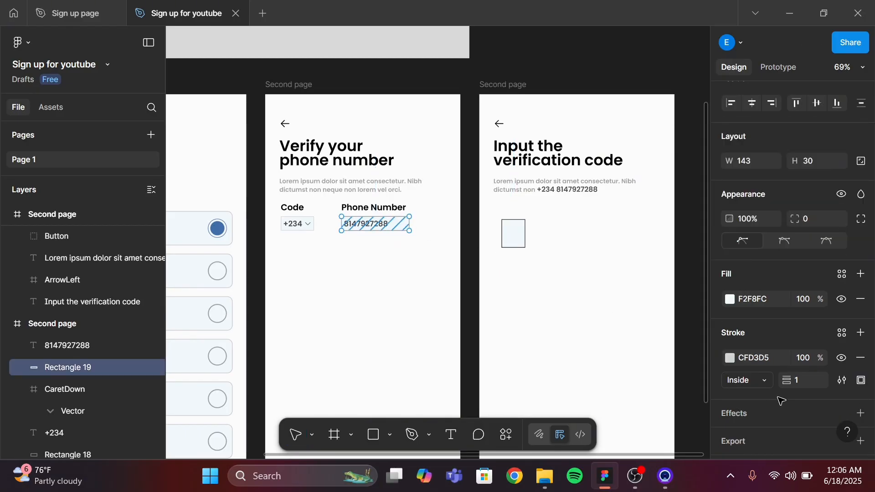
{"action": "key", "text": "Return"}
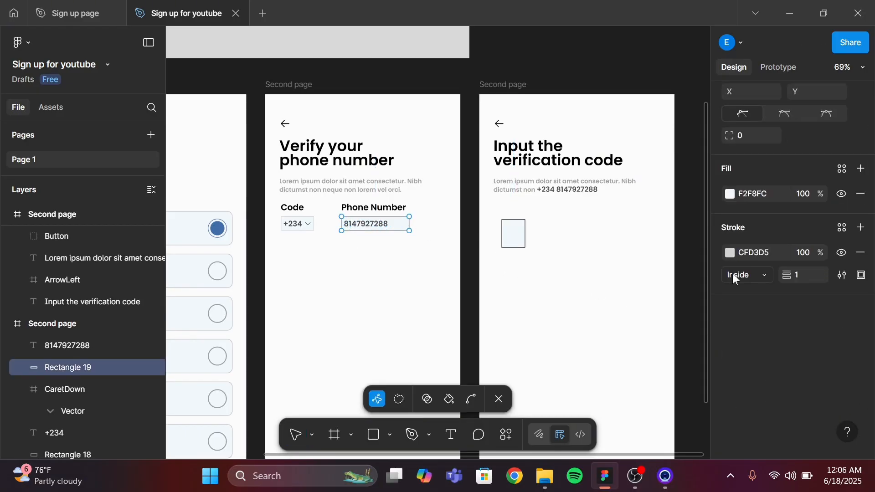
{"action": "left_click", "coordinate": [756, 253]}
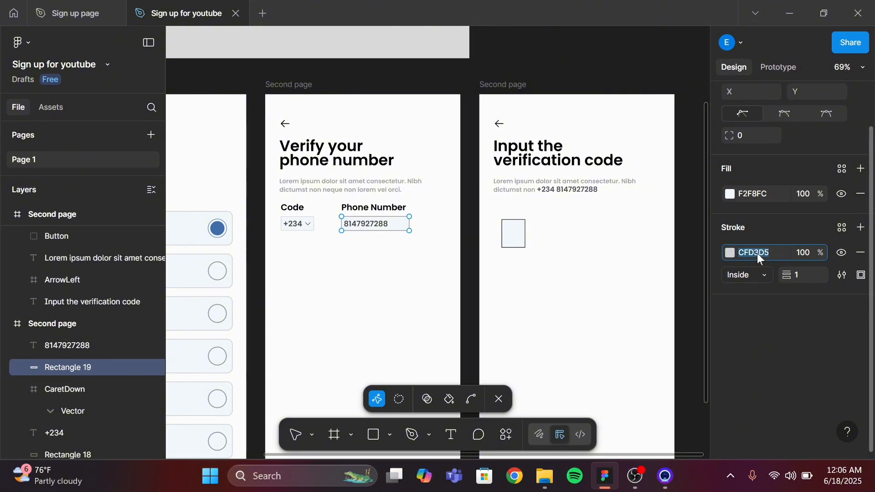
{"action": "left_click", "coordinate": [497, 401]}
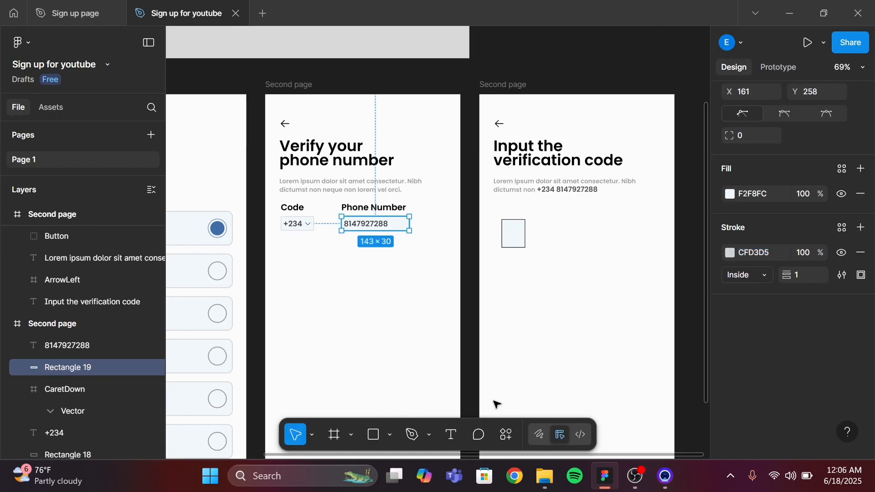
{"action": "left_click", "coordinate": [514, 241]}
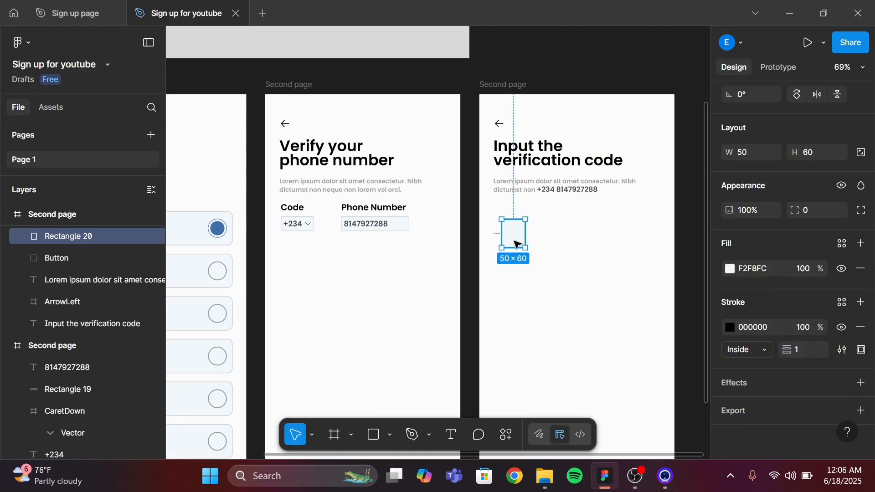
{"action": "left_click", "coordinate": [768, 334]}
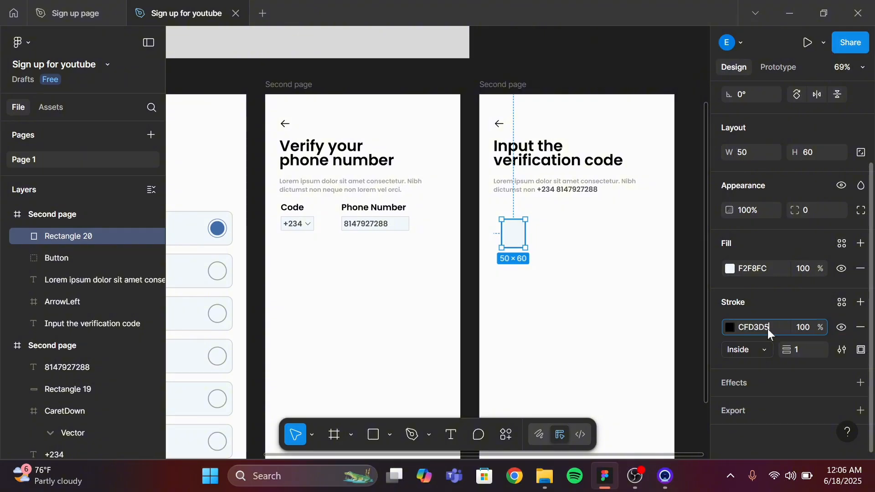
{"action": "key", "text": "Return"}
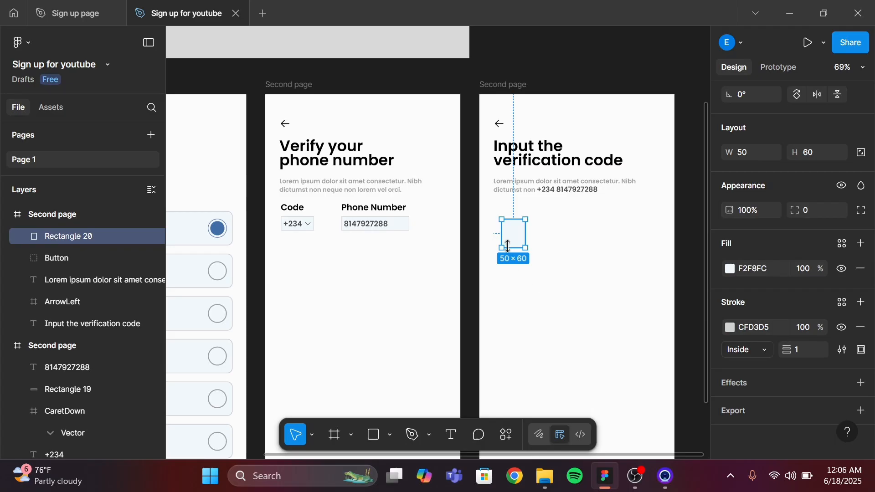
Nudge the rectangle upward so it sits closer below the description text
{"action": "mouse_move", "coordinate": [518, 238]}
{"action": "left_mouse_down"}
{"action": "mouse_move", "coordinate": [501, 237]}
{"action": "mouse_move", "coordinate": [513, 240]}
{"action": "left_mouse_up"}
{"action": "key", "text": "alt"}
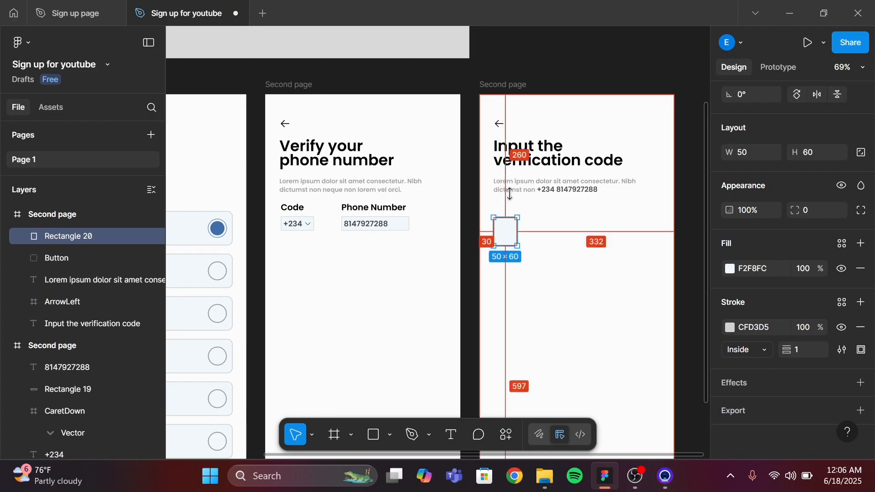
{"action": "key", "text": "Up"}
{"action": "key", "text": "Up"}
{"action": "key", "text": "Up"}
{"action": "key", "text": "Up"}
{"action": "key", "text": "Up"}
{"action": "key", "text": "Up"}
{"action": "key", "text": "Up"}
{"action": "key", "text": "Up"}
{"action": "key", "text": "Up"}
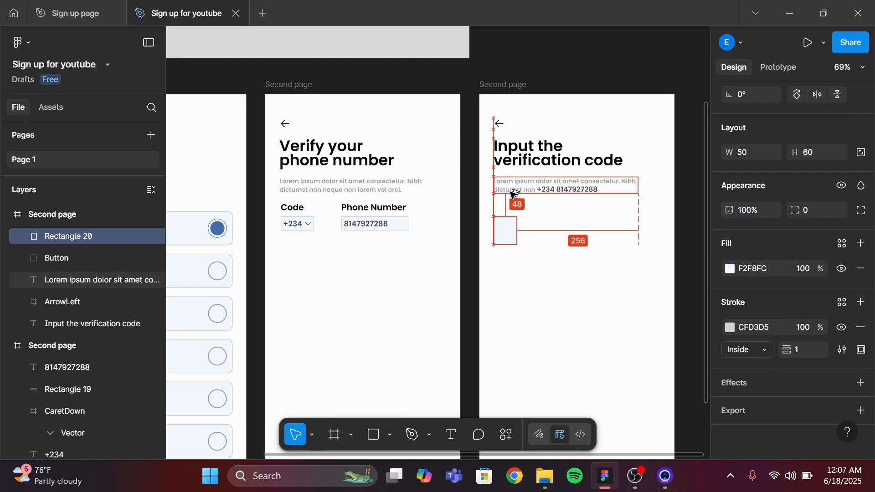
{"action": "key", "text": "Up"}
{"action": "key", "text": "Up"}
{"action": "key", "text": "Up"}
{"action": "key", "text": "Up"}
{"action": "key", "text": "Up"}
{"action": "key", "text": "Up"}
{"action": "key", "text": "Up"}
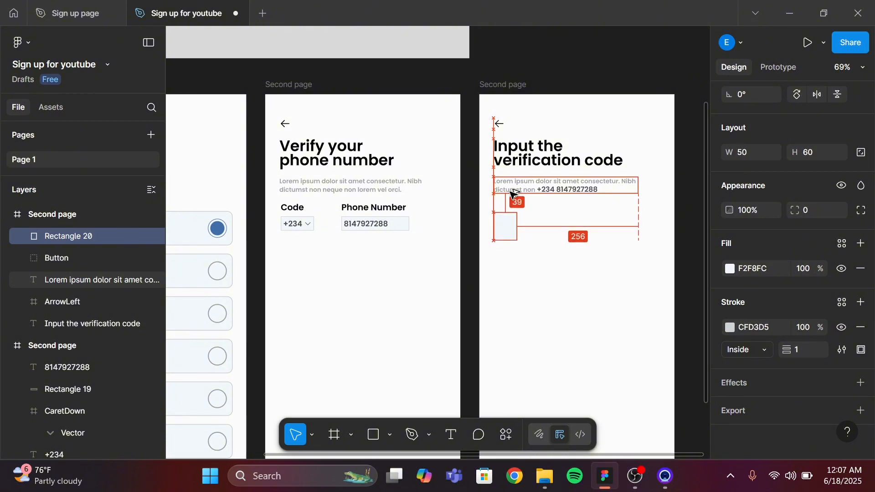
{"action": "key", "text": "Up"}
{"action": "key", "text": "Up"}
{"action": "key", "text": "Up"}
{"action": "key", "text": "Up"}
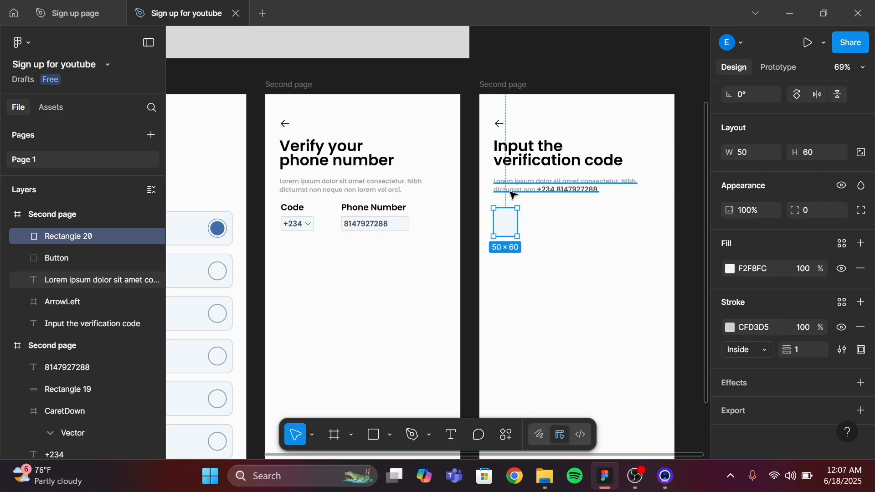
{"action": "key", "text": "alt"}
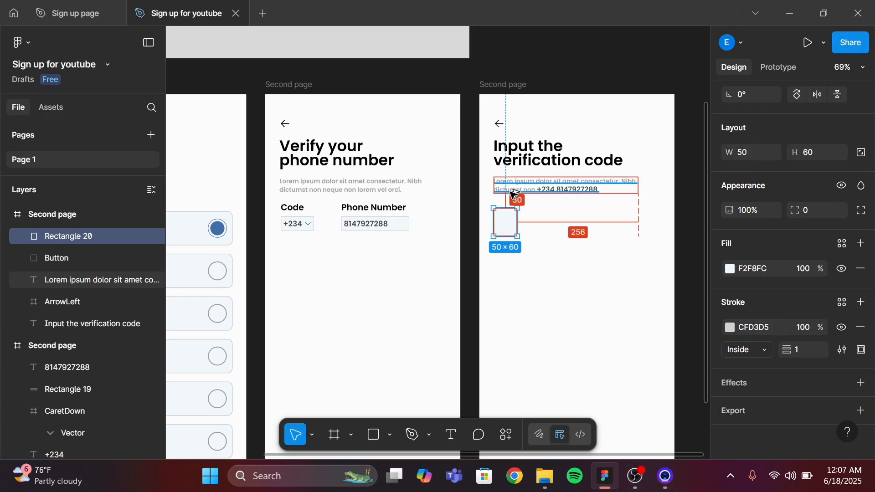
{"action": "key", "text": "Down"}
{"action": "key", "text": "Down"}
{"action": "key", "text": "Down"}
{"action": "key", "text": "Down"}
{"action": "key", "text": "Down"}
{"action": "key", "text": "Down"}
{"action": "key", "text": "Down"}
{"action": "key", "text": "Down"}
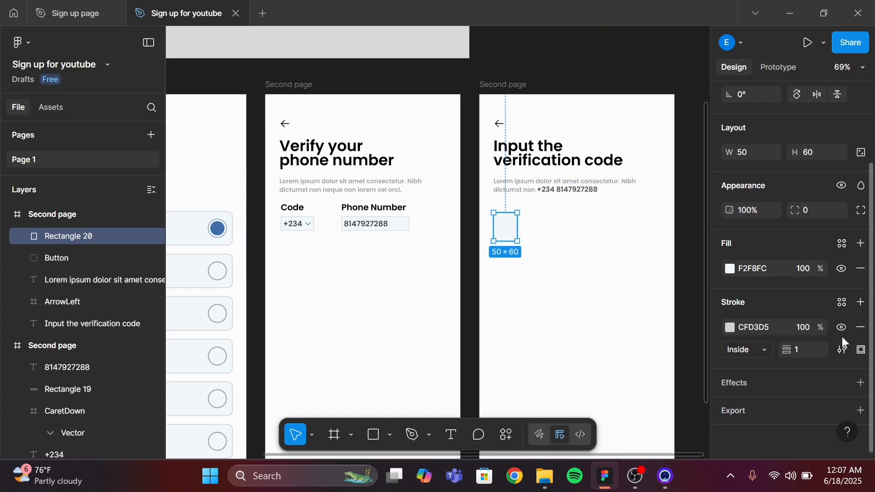
Set the rectangle's corner radius to 10
{"action": "left_click", "coordinate": [809, 212]}
{"action": "type", "text": "10"}
{"action": "key", "text": "Return"}
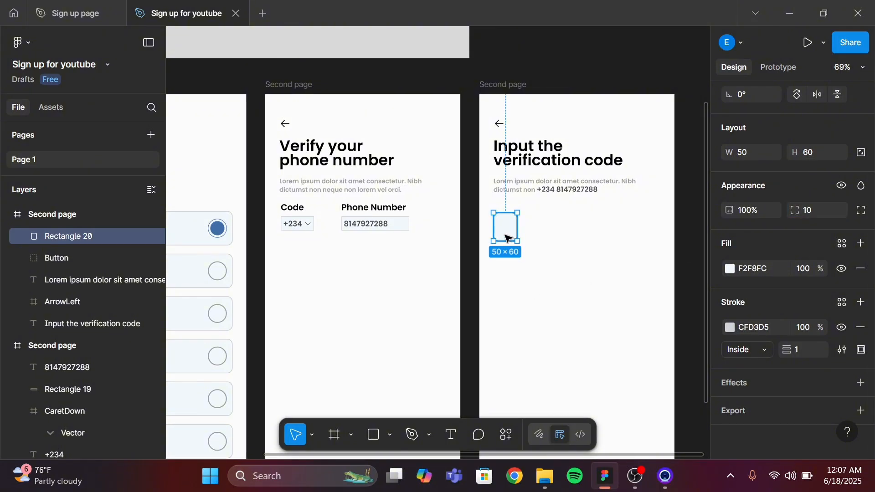
Duplicate the box three times to make a row of four evenly spaced code boxes
{"action": "left_click_drag", "start_coordinate": [509, 231], "coordinate": [541, 229]}
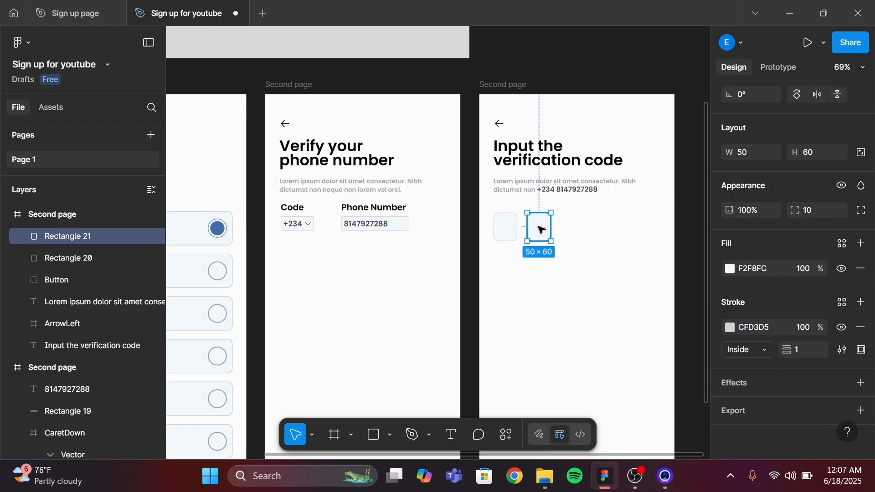
{"action": "key", "text": "ctrl+d"}
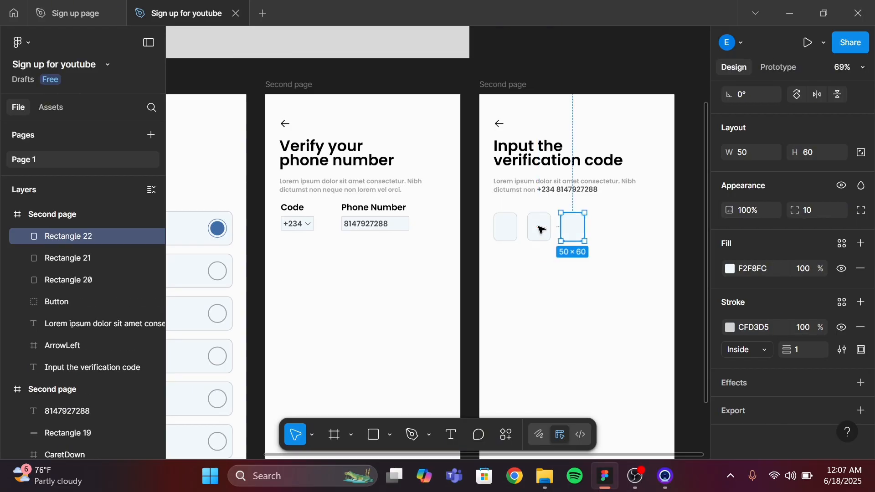
{"action": "key", "text": "ctrl+d"}
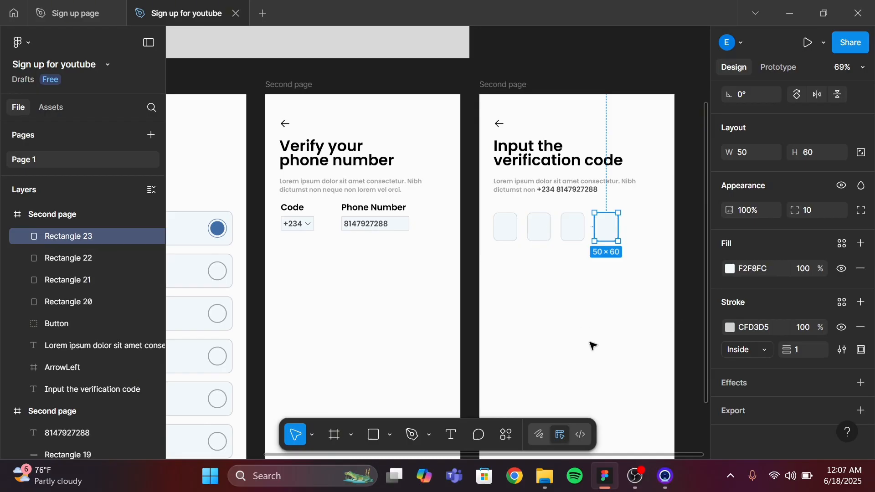
{"action": "left_click", "coordinate": [580, 312]}
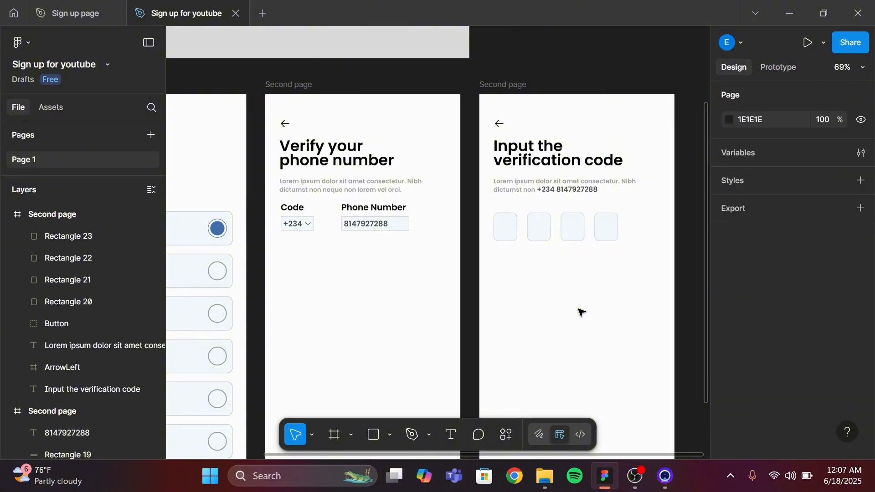
Add the digit 4 inside the first code box in Poppins Medium, size 20
{"action": "left_click", "coordinate": [451, 435]}
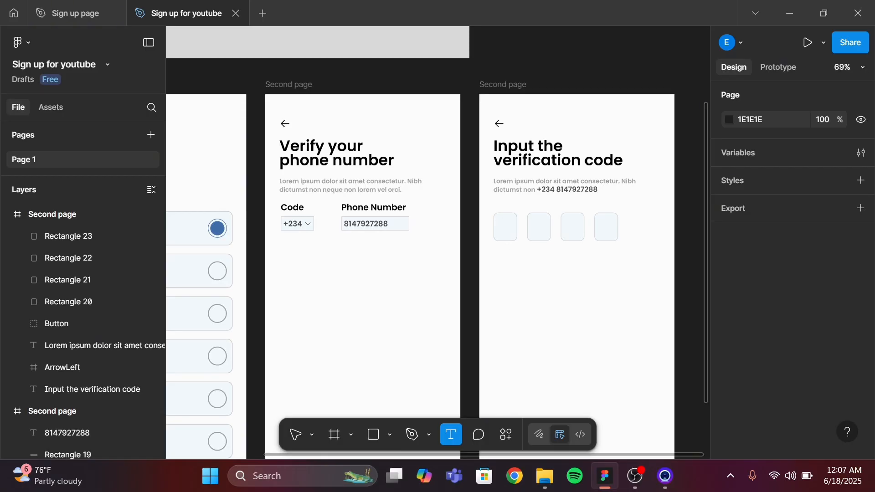
{"action": "left_click", "coordinate": [505, 227]}
{"action": "scroll", "coordinate": [791, 392], "scroll_direction": "down", "scroll_amount": 3}
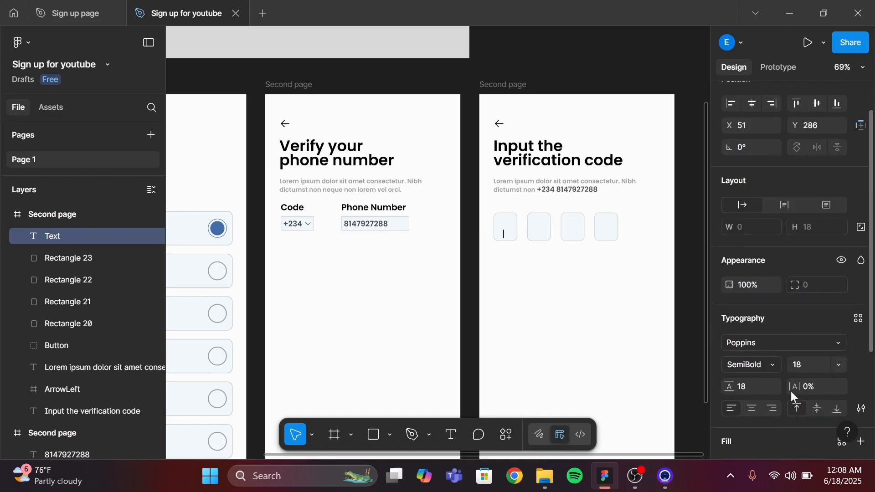
{"action": "scroll", "coordinate": [791, 392], "scroll_direction": "down", "scroll_amount": 1}
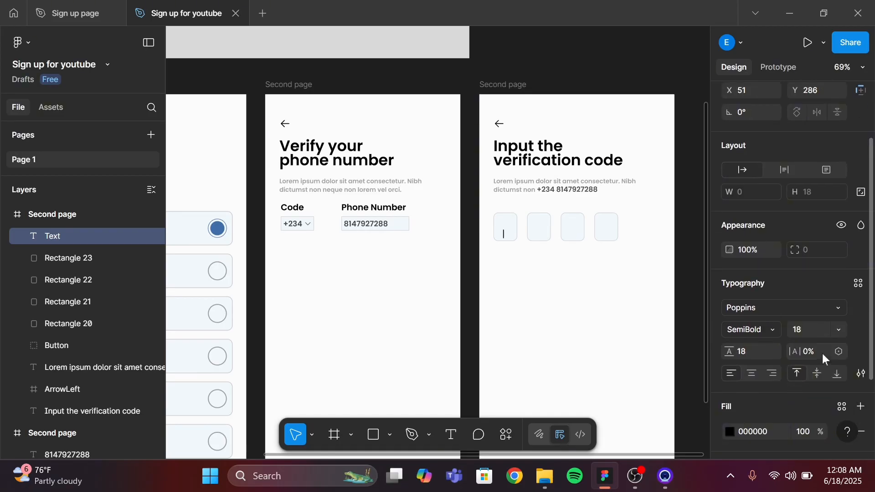
{"action": "left_click", "coordinate": [840, 332]}
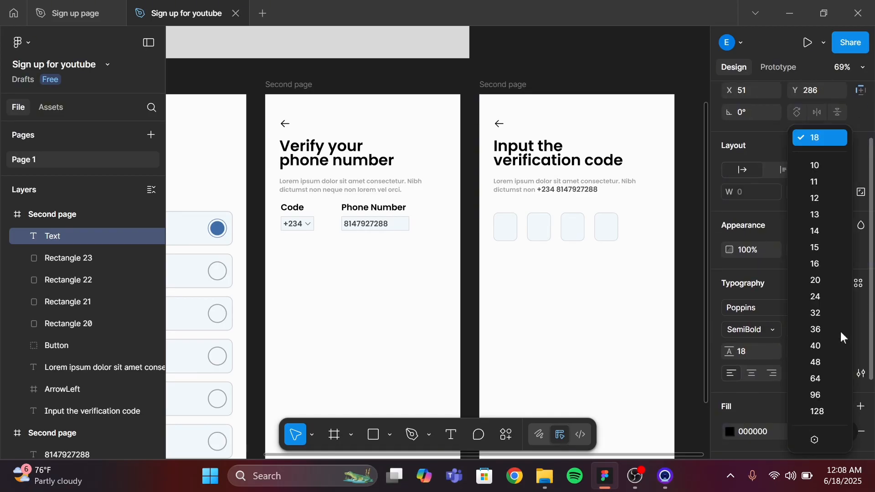
{"action": "left_click", "coordinate": [828, 277]}
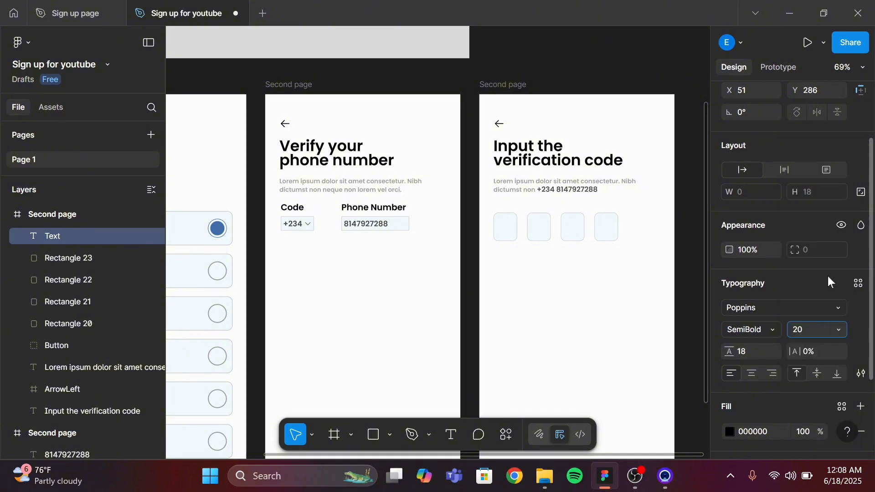
{"action": "left_click", "coordinate": [773, 330]}
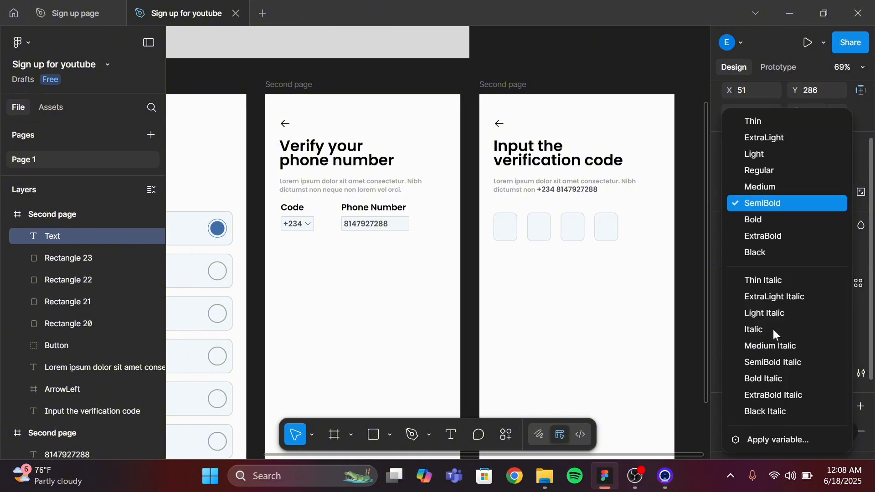
{"action": "left_click", "coordinate": [772, 187]}
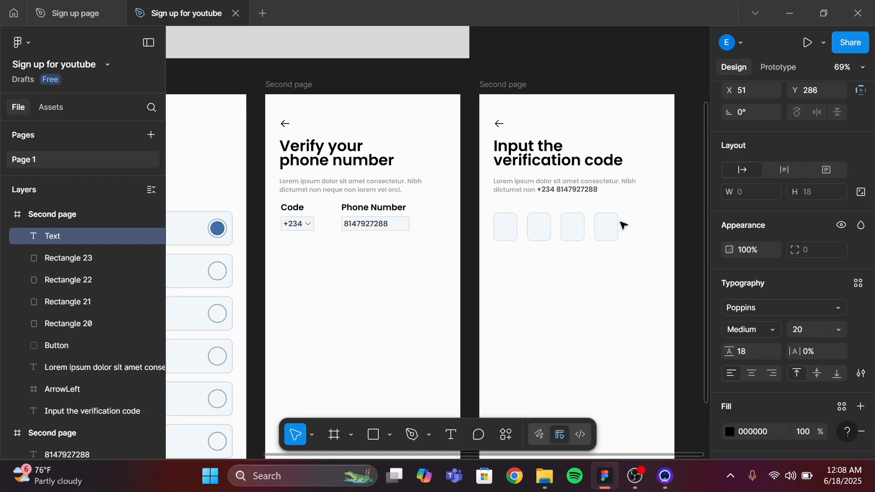
{"action": "type", "text": "4"}
{"action": "key", "text": "Escape"}
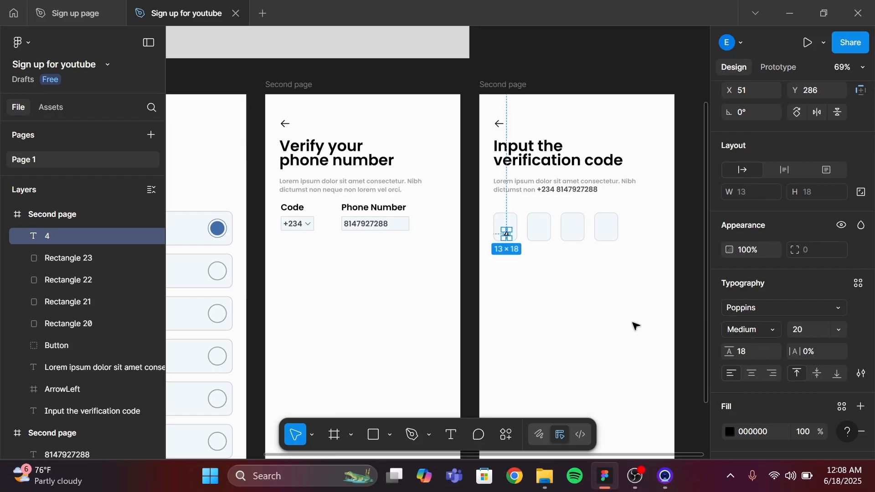
Set the digit 4 to font size 48 and Regular weight
{"action": "left_click", "coordinate": [839, 330]}
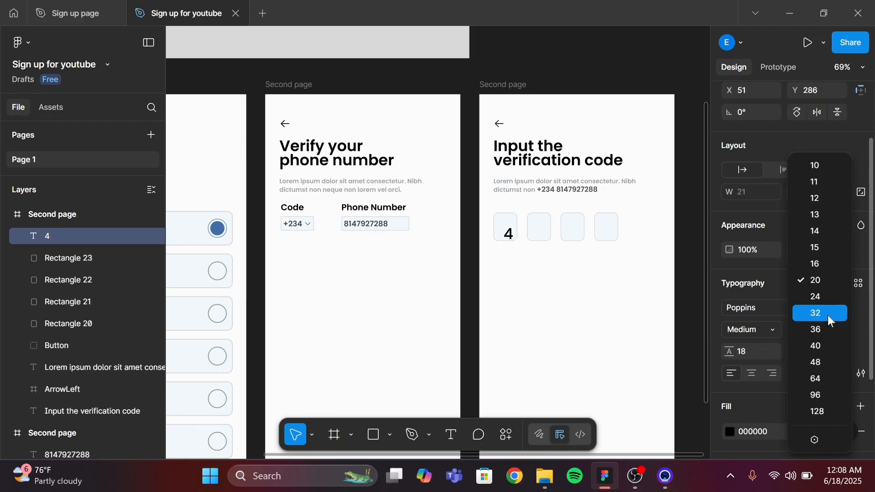
{"action": "left_click", "coordinate": [833, 365]}
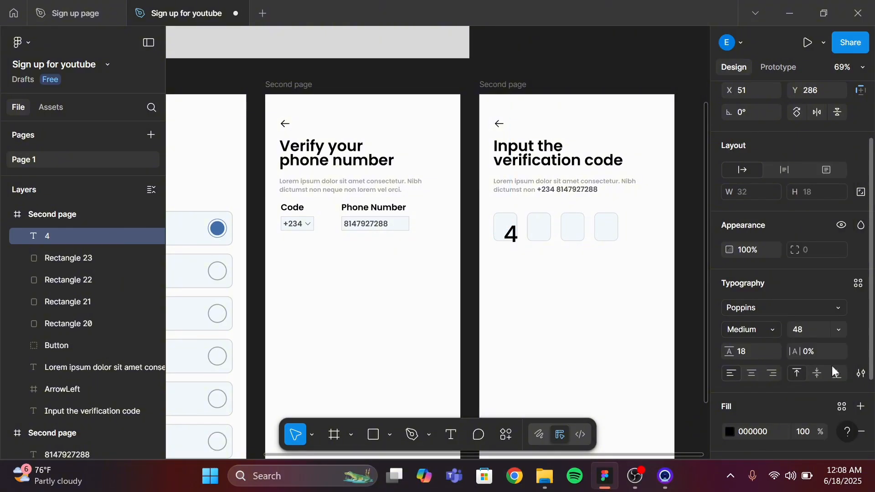
{"action": "left_click", "coordinate": [773, 333]}
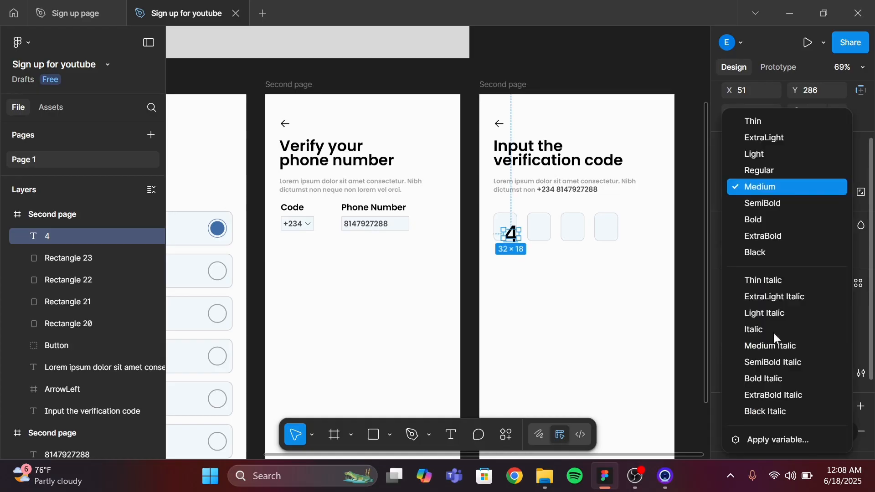
{"action": "left_click", "coordinate": [767, 173]}
Center the digit 4 inside the first code box and set its fill opacity to 70%
{"action": "scroll", "coordinate": [583, 307], "scroll_direction": "up", "scroll_amount": 5}
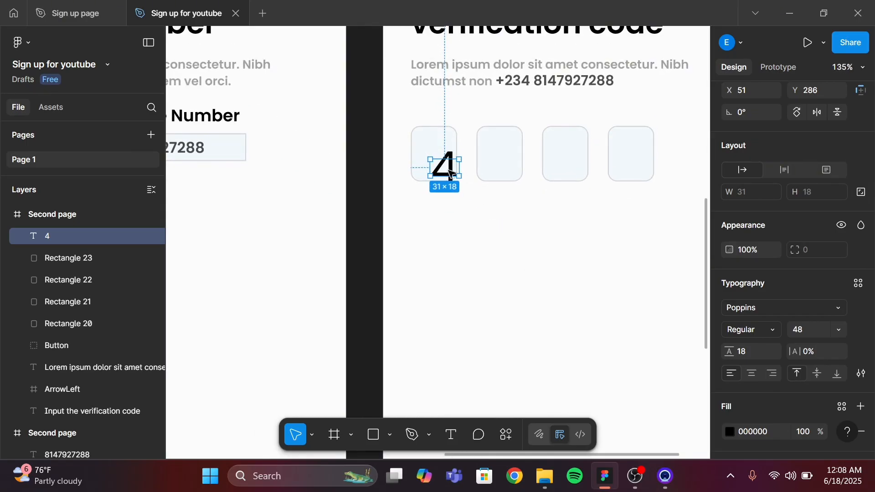
{"action": "left_click_drag", "start_coordinate": [449, 172], "coordinate": [439, 160]}
{"action": "scroll", "coordinate": [784, 382], "scroll_direction": "down", "scroll_amount": 2}
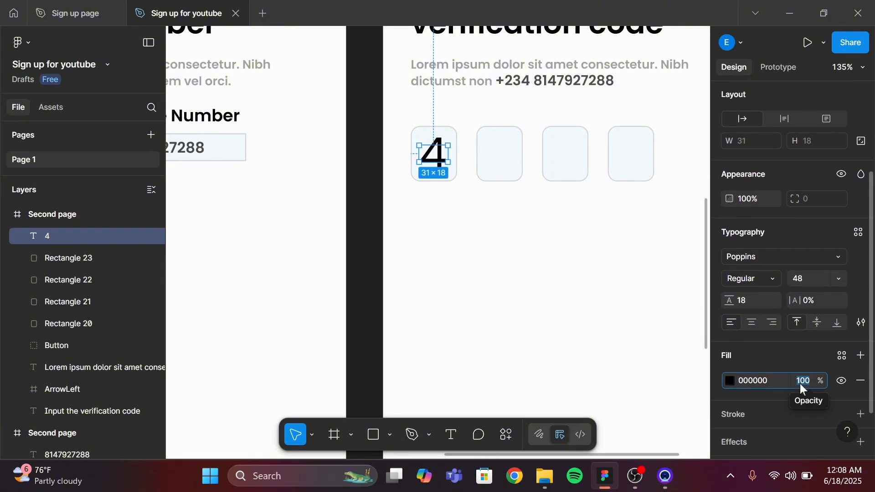
{"action": "left_click", "coordinate": [800, 384]}
{"action": "type", "text": "70"}
{"action": "key", "text": "Return"}
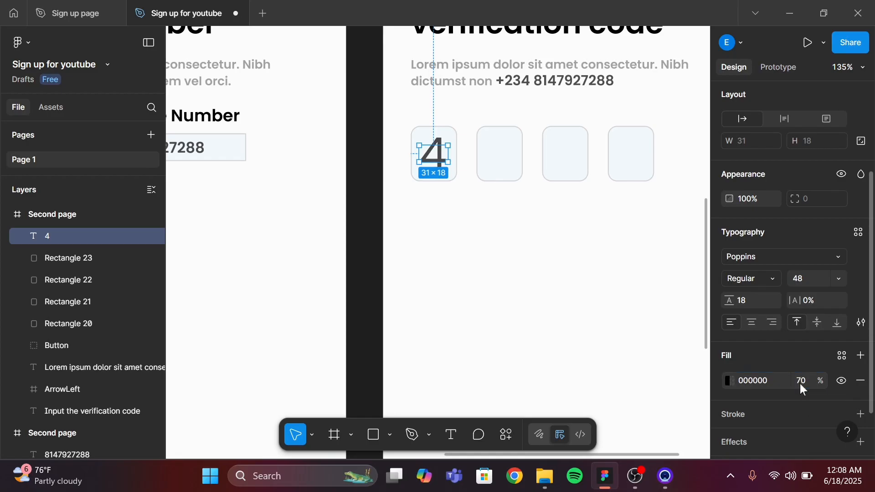
{"action": "left_click", "coordinate": [578, 377]}
{"action": "scroll", "coordinate": [578, 377], "scroll_direction": "down", "scroll_amount": 4}
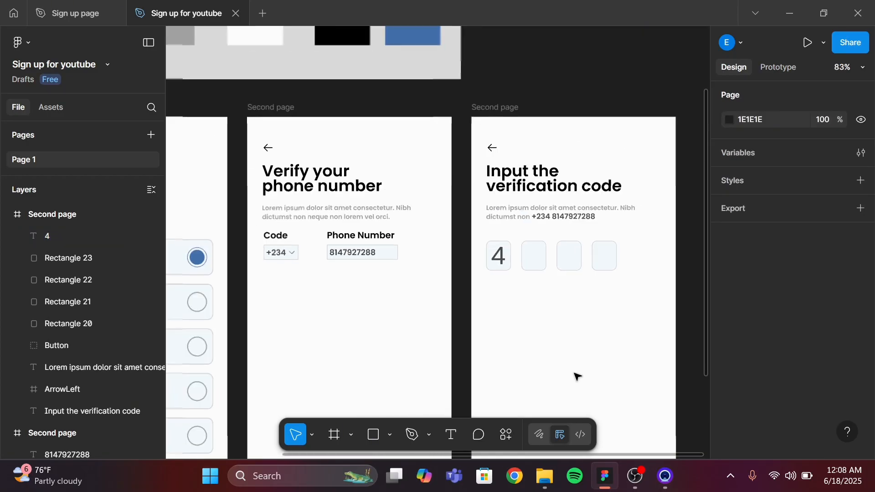
{"action": "scroll", "coordinate": [577, 377], "scroll_direction": "down", "scroll_amount": 3}
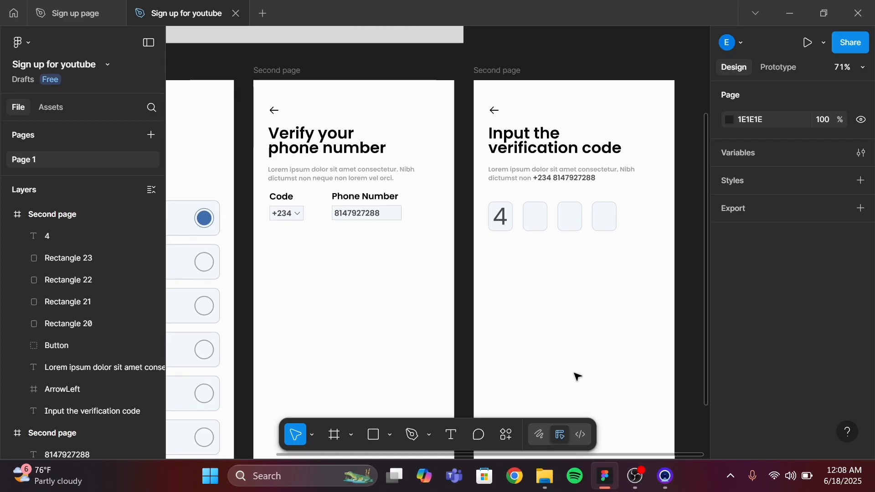
{"action": "scroll", "coordinate": [578, 377], "scroll_direction": "down", "scroll_amount": 3}
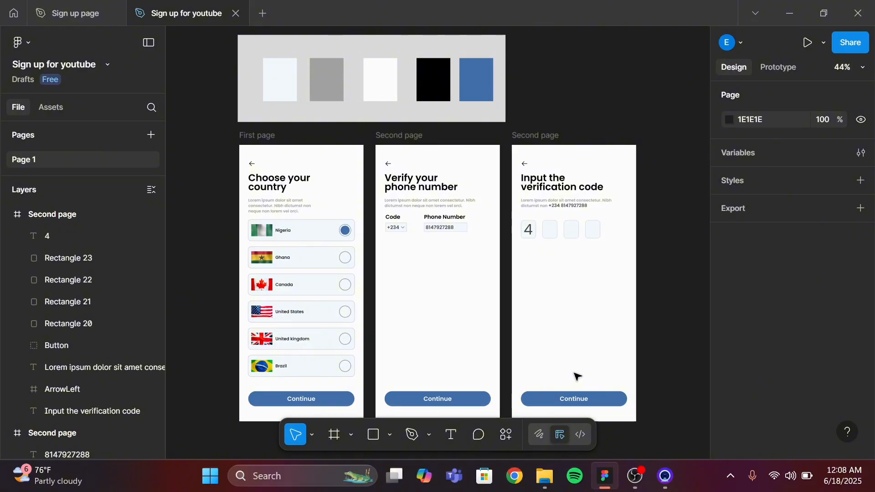
{"action": "scroll", "coordinate": [578, 377], "scroll_direction": "down", "scroll_amount": 1}
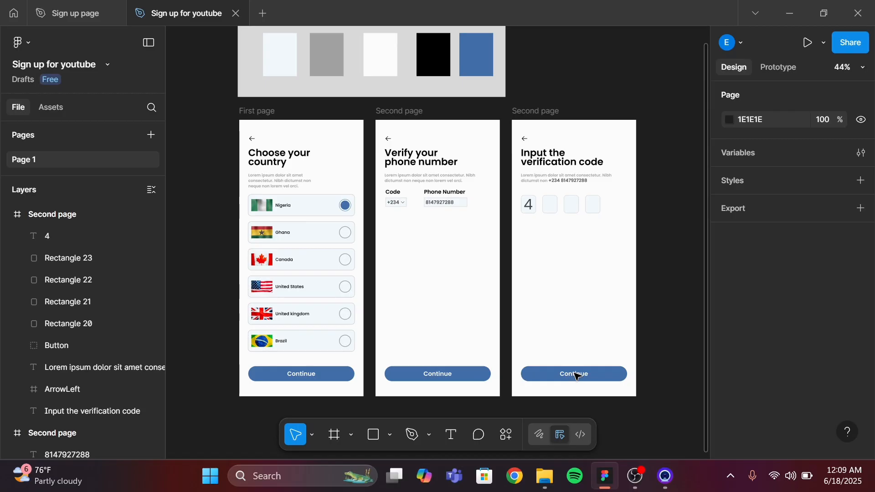
Rename the duplicated verification-code frame to Third page
{"action": "left_click", "coordinate": [544, 116]}
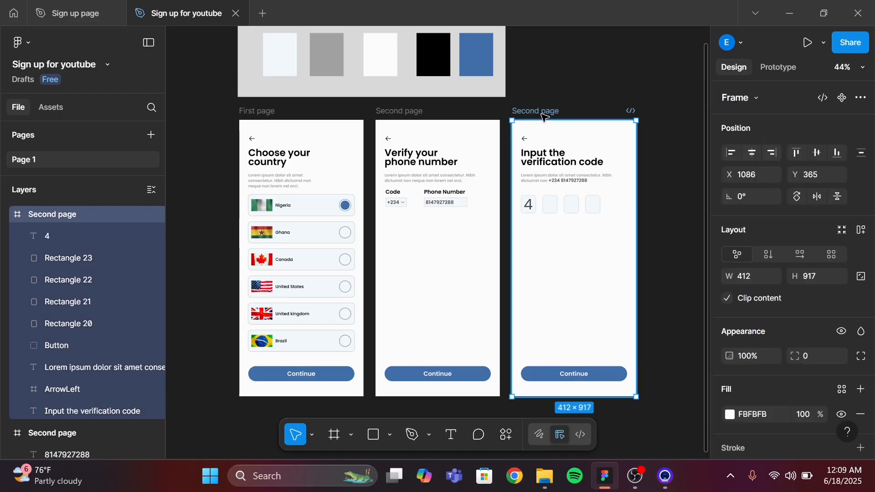
{"action": "double_click", "coordinate": [543, 114]}
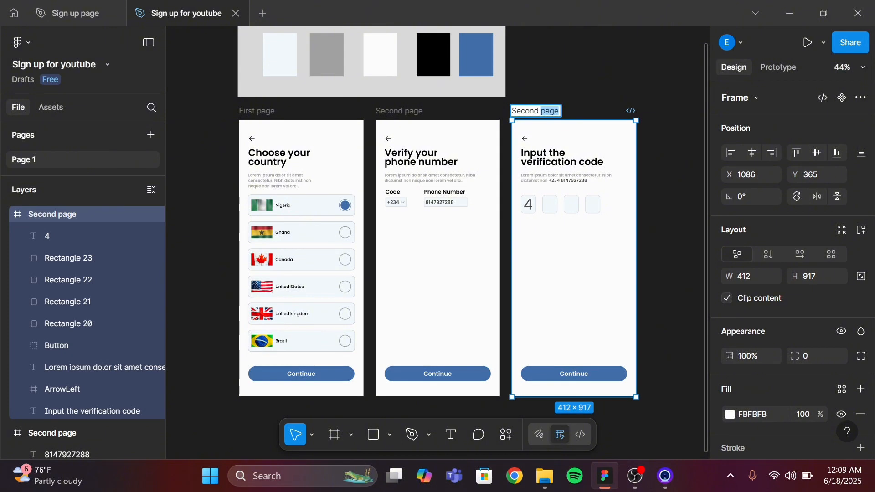
{"action": "left_click", "coordinate": [541, 111]}
{"action": "key", "text": "BackSpace"}
{"action": "key", "text": "BackSpace"}
{"action": "key", "text": "BackSpace"}
{"action": "key", "text": "BackSpace"}
{"action": "key", "text": "BackSpace"}
{"action": "key", "text": "BackSpace"}
{"action": "key", "text": "BackSpace"}
{"action": "type", "text": "Third"}
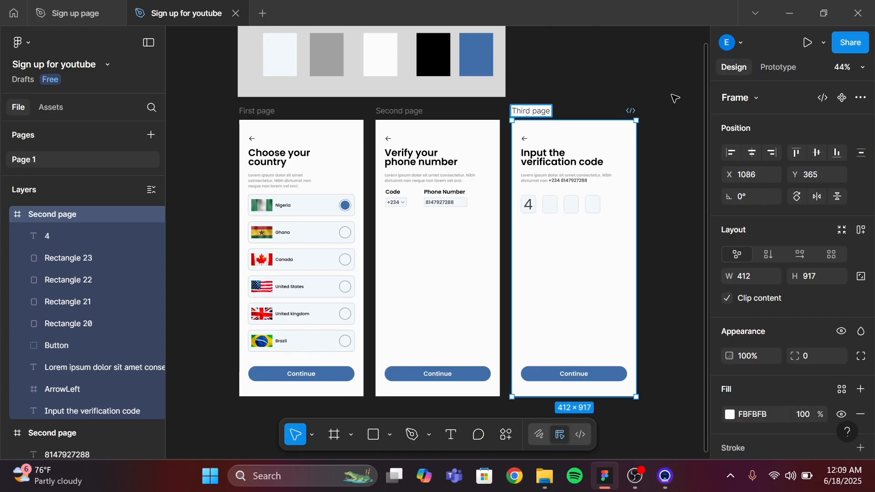
{"action": "key", "text": "Return"}
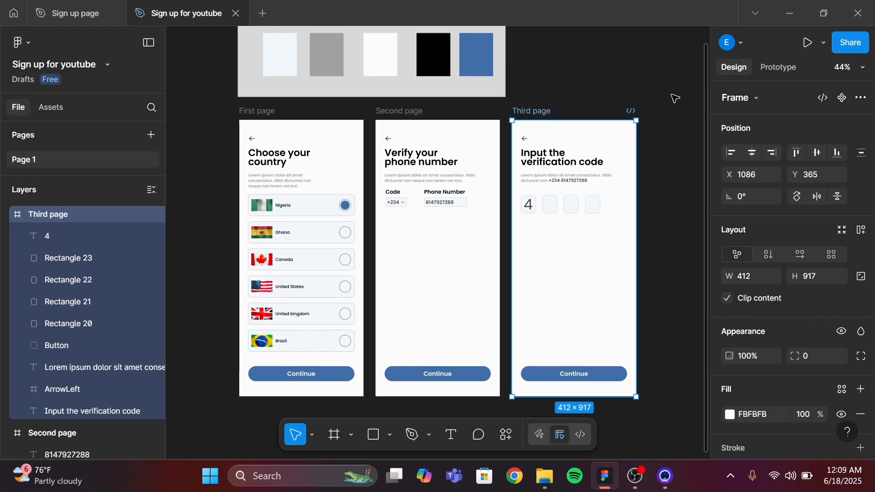
{"action": "left_click", "coordinate": [680, 155]}
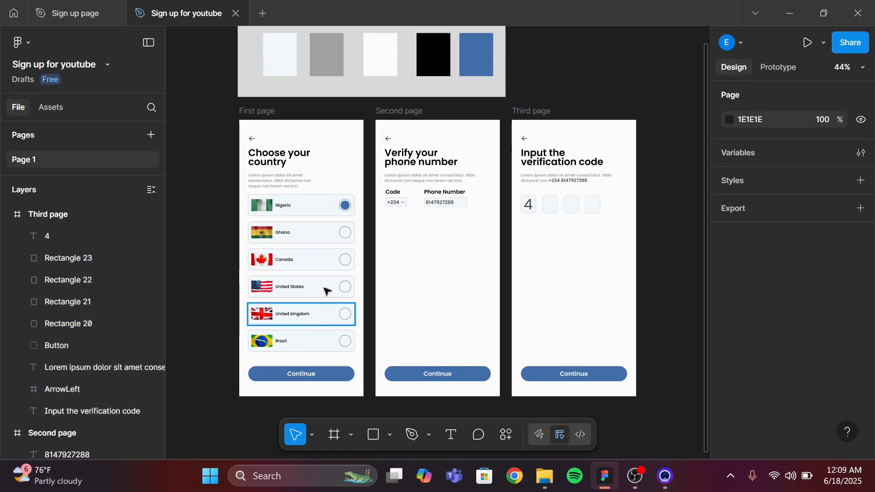
Prototype the first page's Continue button to navigate to Second page on click with a Move in animation
{"action": "left_click", "coordinate": [781, 67]}
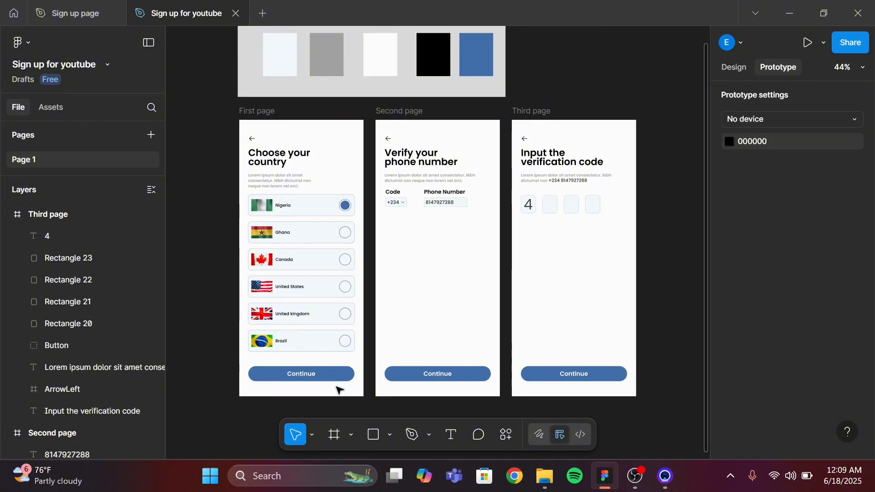
{"action": "mouse_move", "coordinate": [333, 381]}
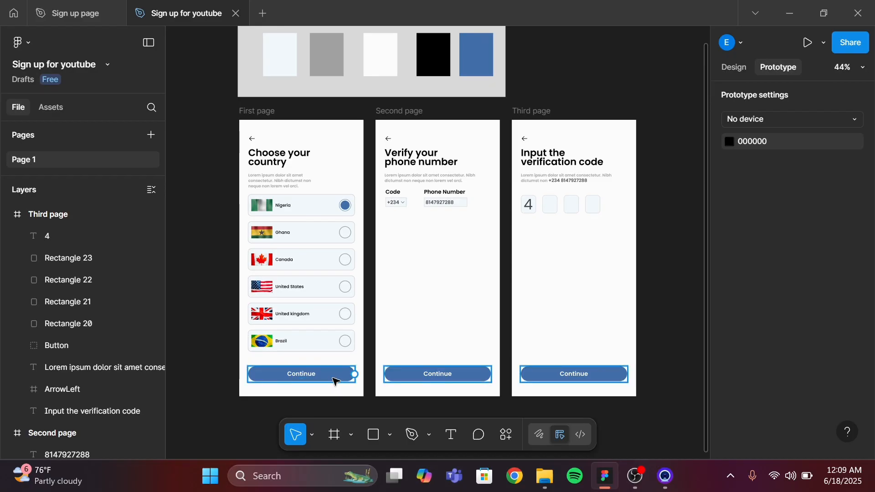
{"action": "left_click", "coordinate": [333, 381]}
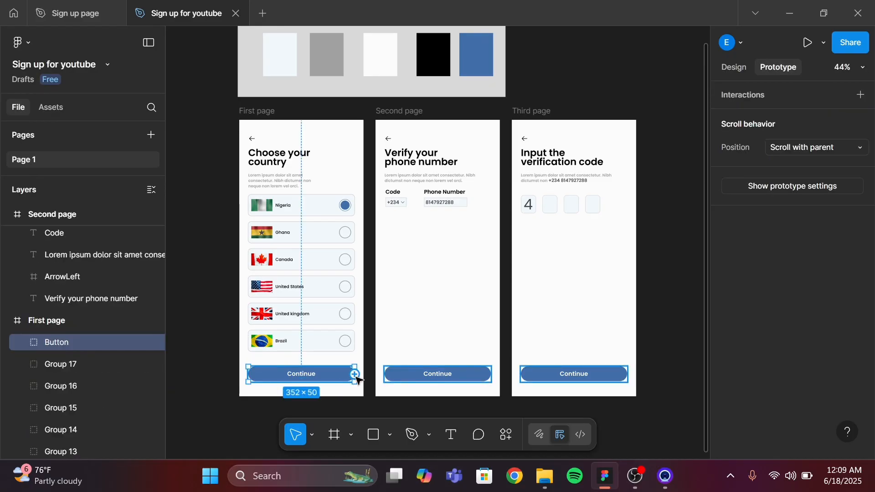
{"action": "left_click_drag", "start_coordinate": [355, 374], "coordinate": [384, 316]}
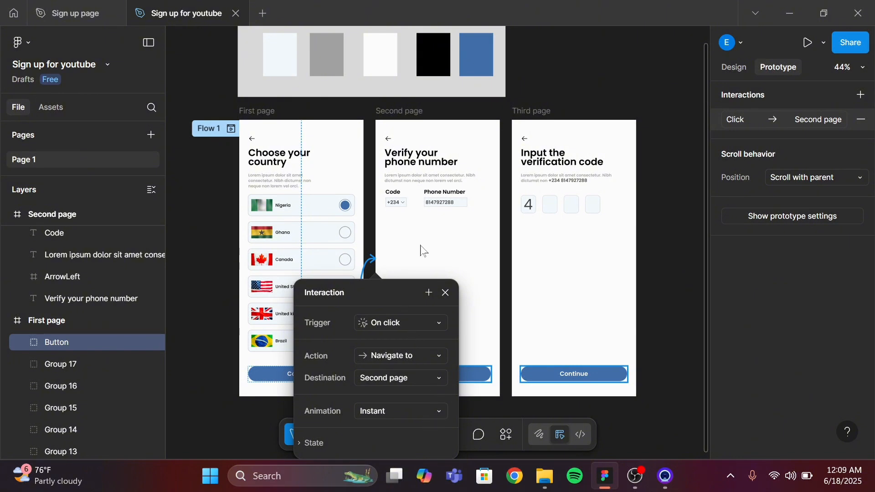
{"action": "left_click_drag", "start_coordinate": [393, 289], "coordinate": [533, 168]}
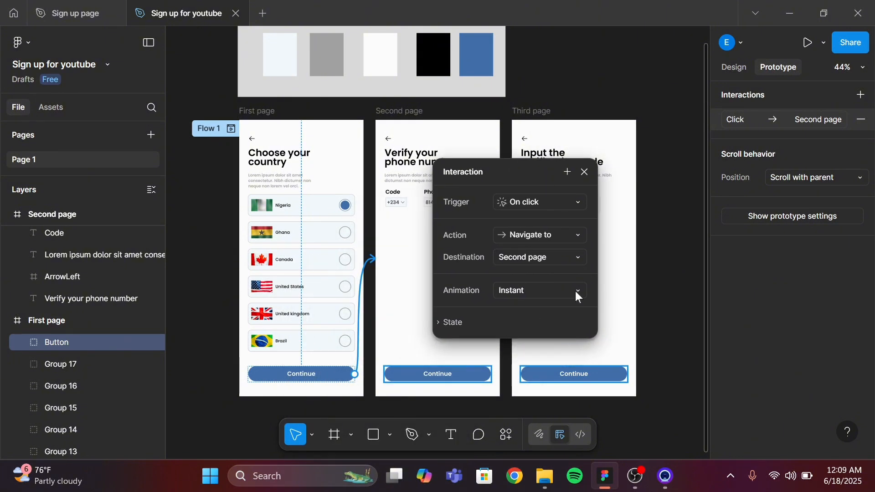
{"action": "left_click", "coordinate": [573, 289]}
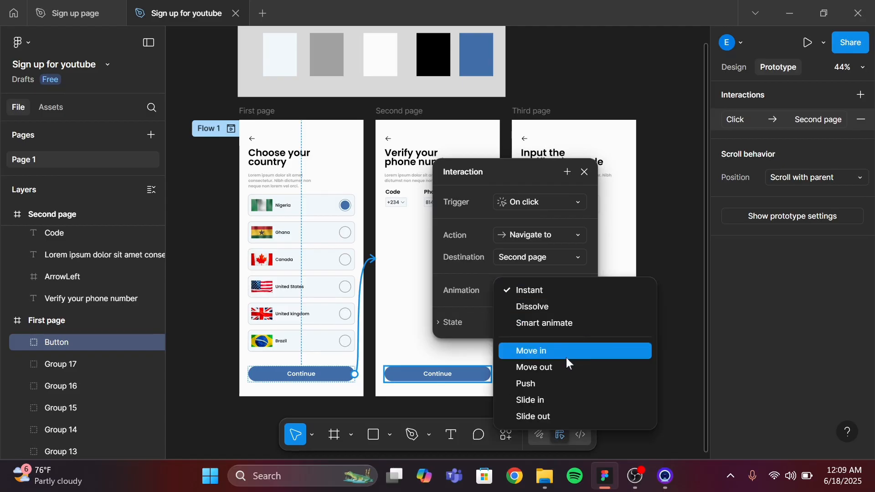
{"action": "left_click", "coordinate": [568, 360]}
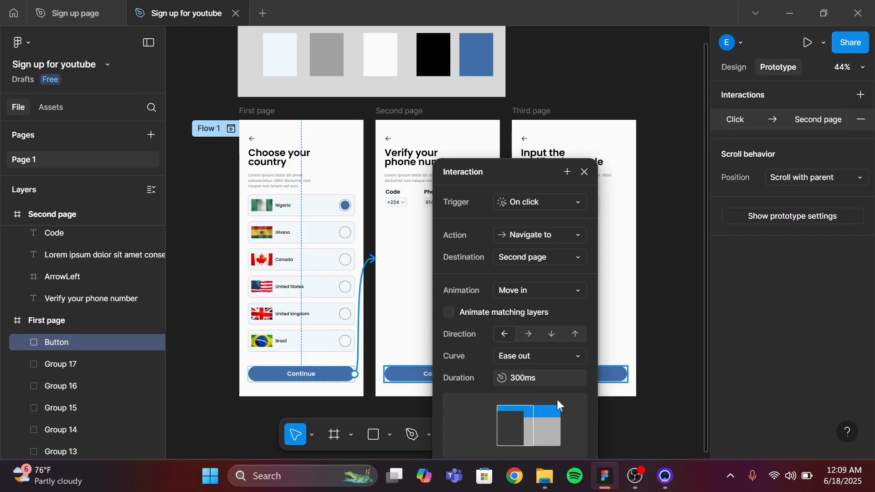
{"action": "left_click", "coordinate": [584, 172]}
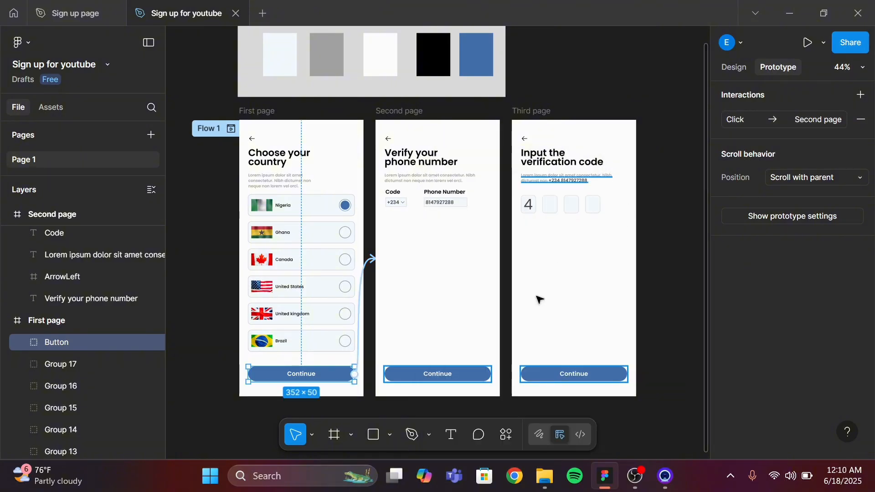
Prototype the second page's Continue button to navigate to Third page on click
{"action": "left_click", "coordinate": [471, 381]}
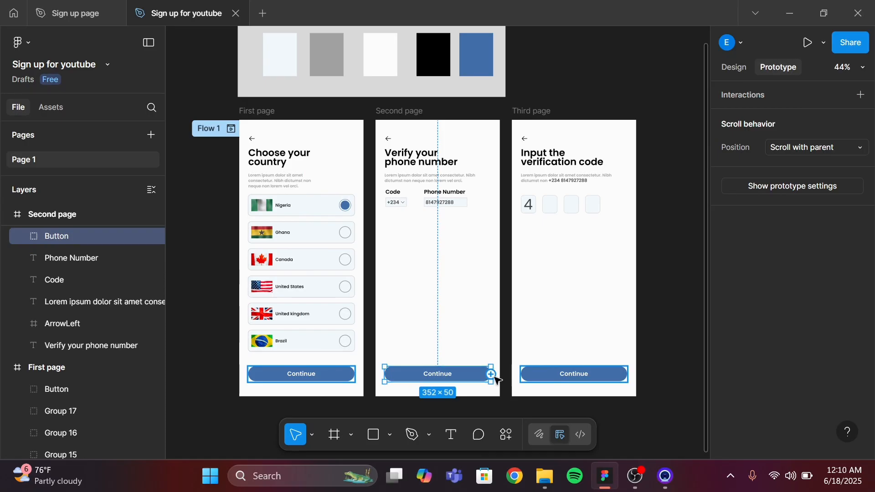
{"action": "mouse_move", "coordinate": [524, 251]}
{"action": "left_mouse_down"}
{"action": "mouse_move", "coordinate": [519, 236]}
{"action": "mouse_move", "coordinate": [526, 245]}
{"action": "left_mouse_up"}
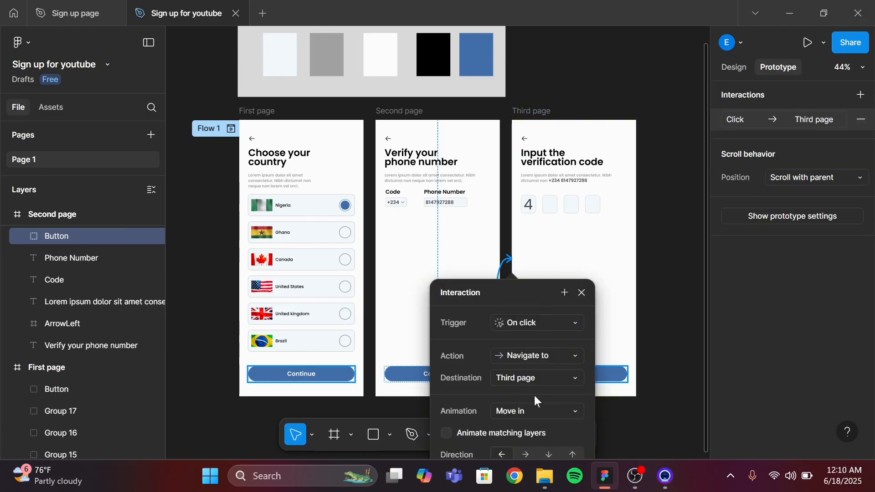
{"action": "scroll", "coordinate": [534, 395], "scroll_direction": "down", "scroll_amount": 4}
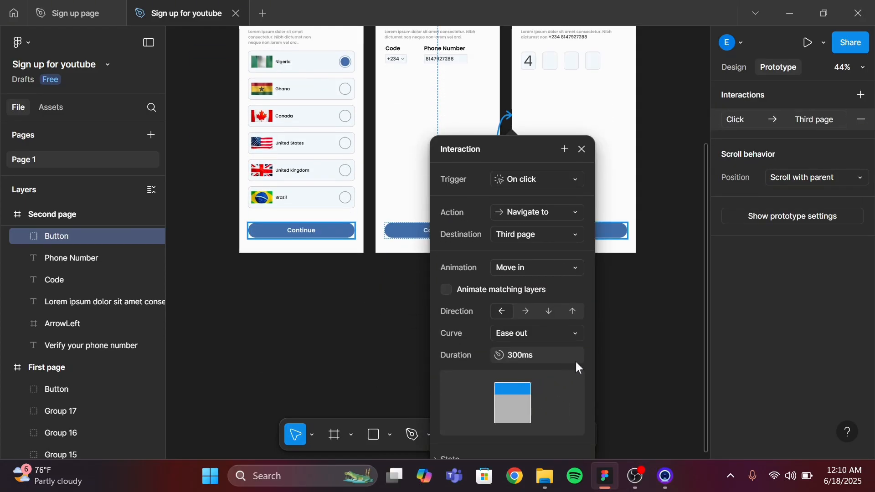
{"action": "left_click", "coordinate": [582, 150]}
Prototype the third page's back arrow to navigate to Second page with a Move out animation
{"action": "scroll", "coordinate": [583, 152], "scroll_direction": "up", "scroll_amount": 5}
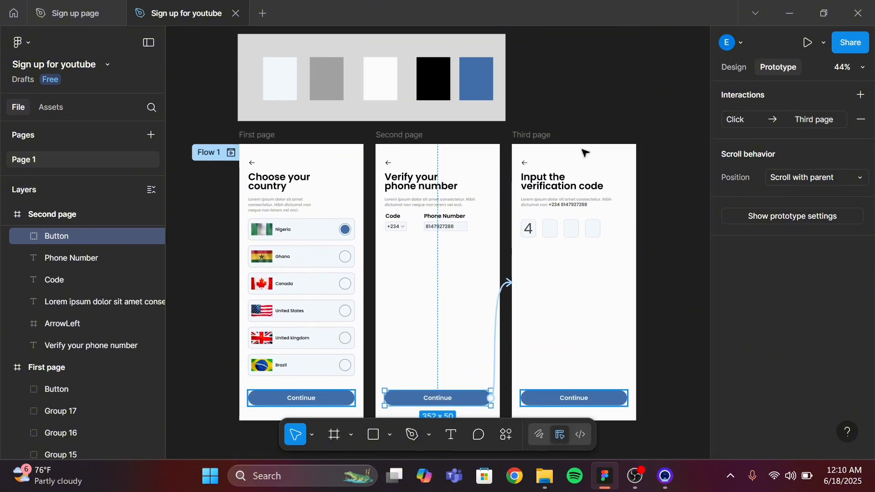
{"action": "scroll", "coordinate": [583, 152], "scroll_direction": "up", "scroll_amount": 5}
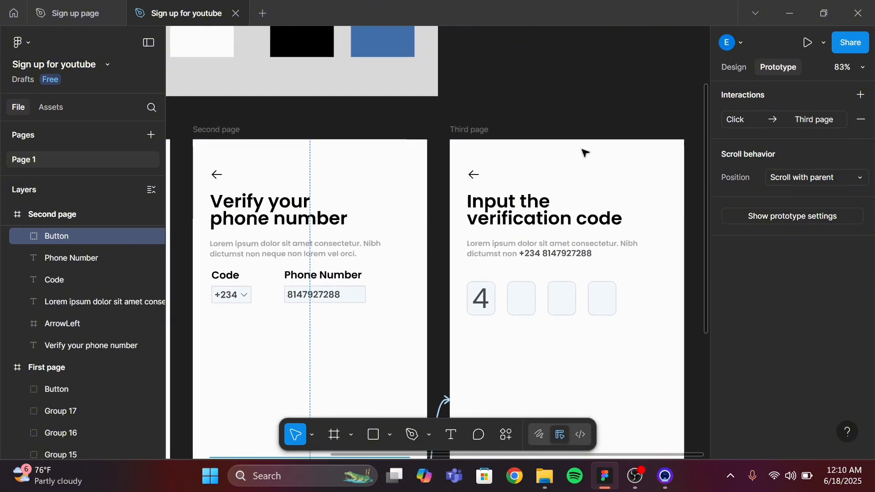
{"action": "left_click", "coordinate": [474, 182]}
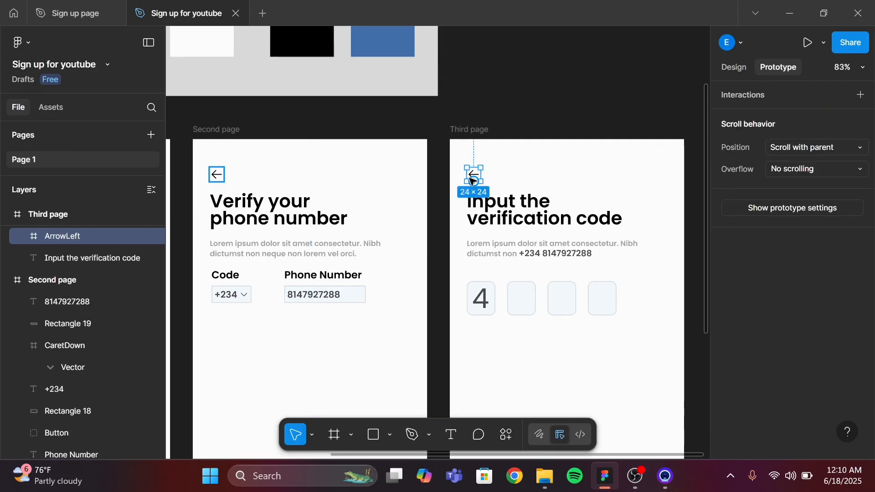
{"action": "left_click_drag", "start_coordinate": [476, 182], "coordinate": [416, 157]}
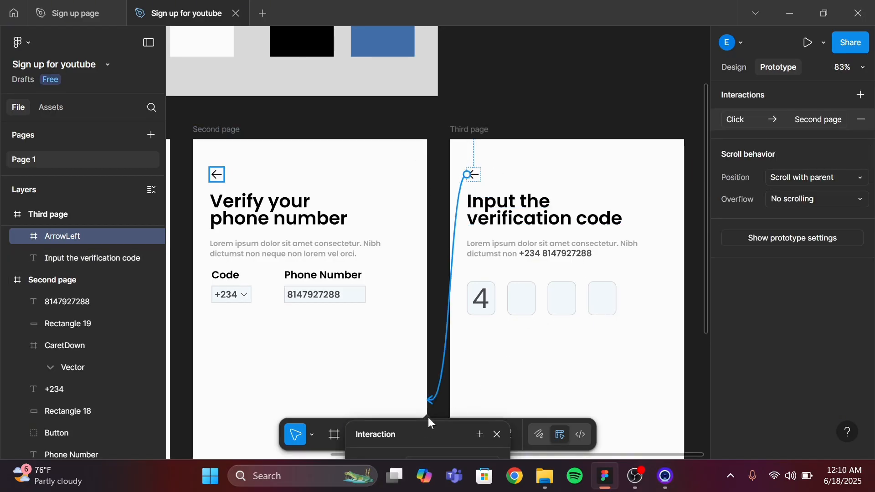
{"action": "left_click_drag", "start_coordinate": [498, 307], "coordinate": [593, 158]}
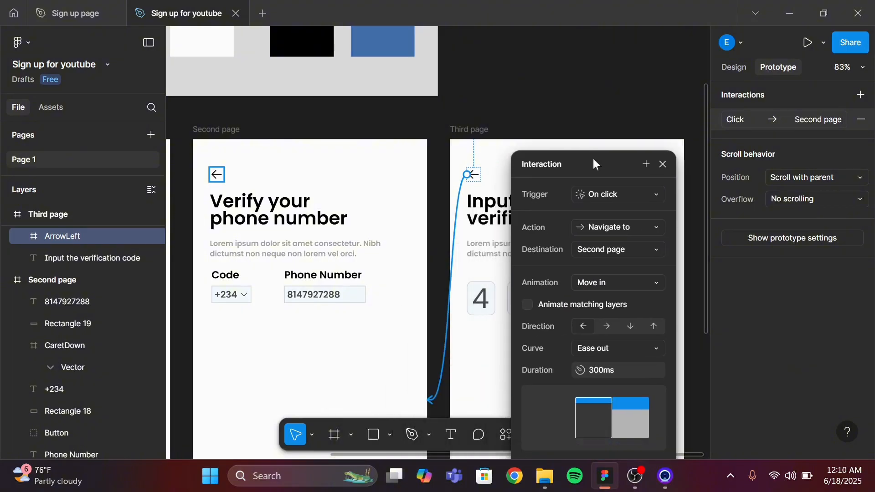
{"action": "left_click", "coordinate": [649, 282]}
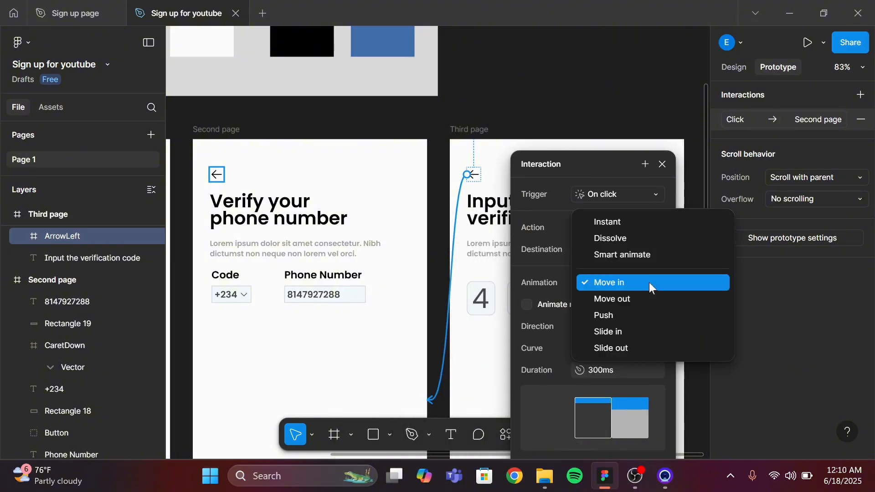
{"action": "left_click", "coordinate": [646, 308]}
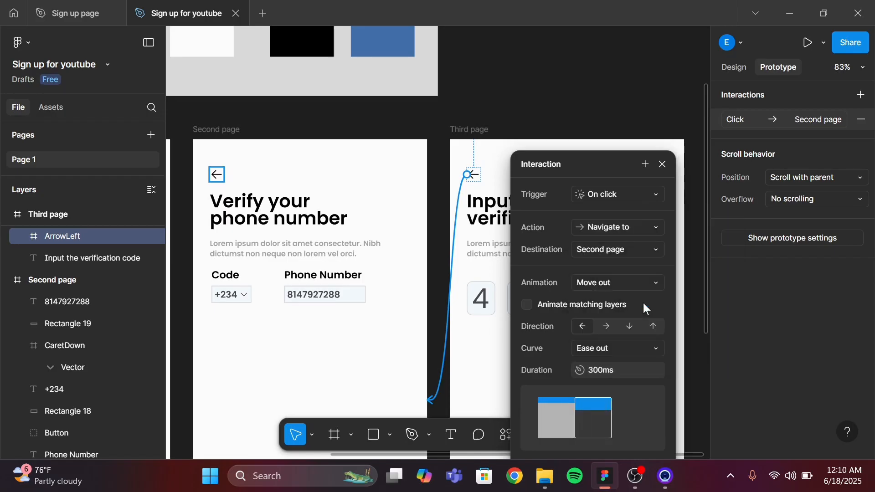
{"action": "left_click", "coordinate": [663, 164]}
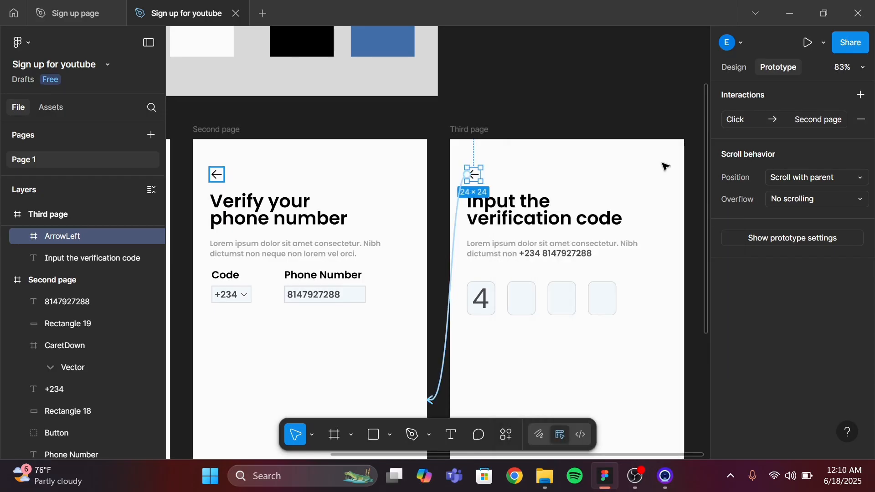
Prototype the second page's back arrow to navigate to First page on click
{"action": "scroll", "coordinate": [426, 224], "scroll_direction": "left", "scroll_amount": 2}
{"action": "scroll", "coordinate": [428, 224], "scroll_direction": "left", "scroll_amount": 10}
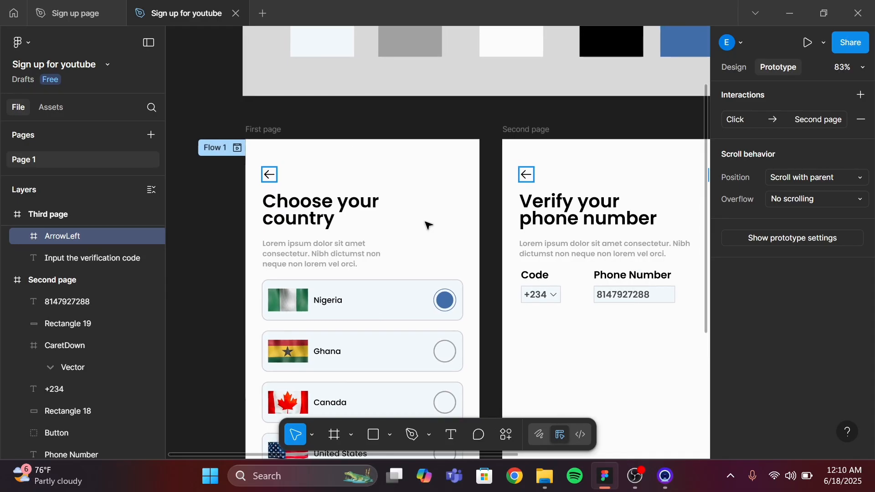
{"action": "scroll", "coordinate": [427, 223], "scroll_direction": "down", "scroll_amount": 2}
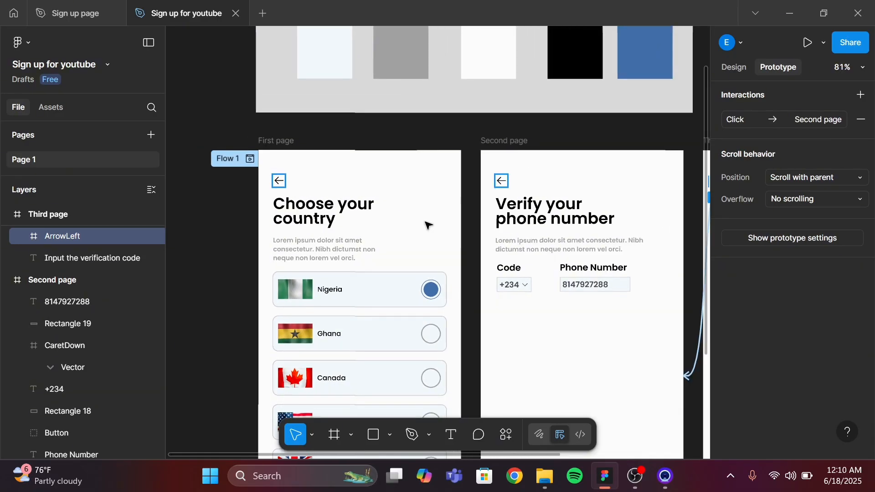
{"action": "left_click", "coordinate": [506, 186]}
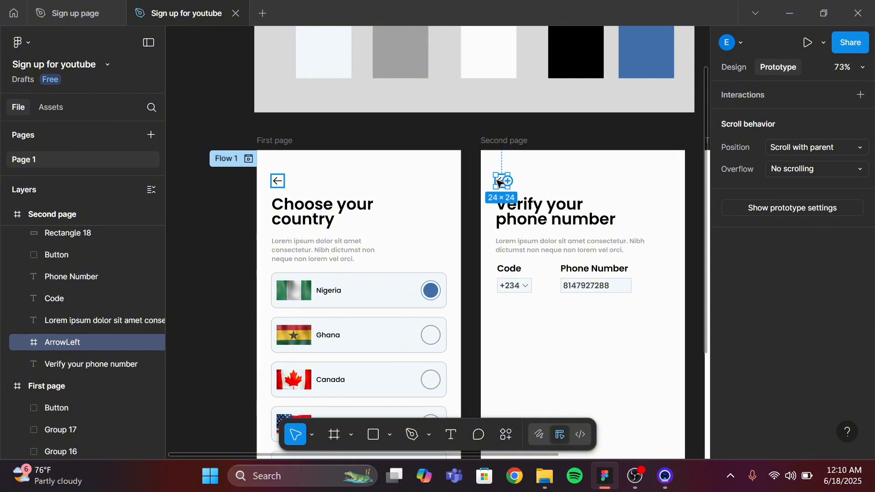
{"action": "left_click_drag", "start_coordinate": [506, 185], "coordinate": [447, 165]}
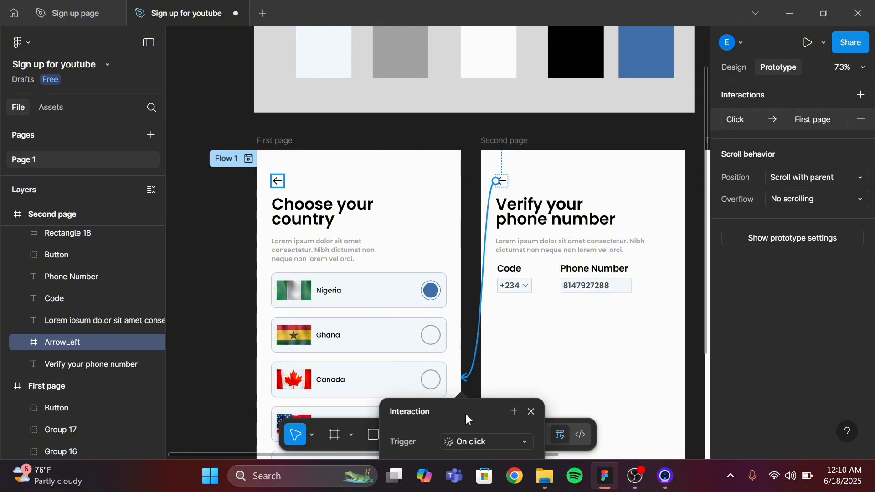
{"action": "left_click_drag", "start_coordinate": [465, 411], "coordinate": [640, 159]}
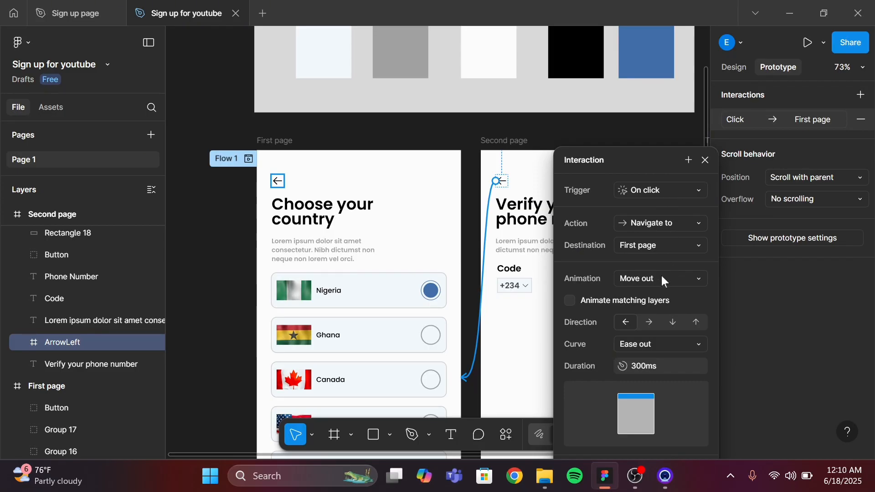
{"action": "left_click", "coordinate": [705, 161]}
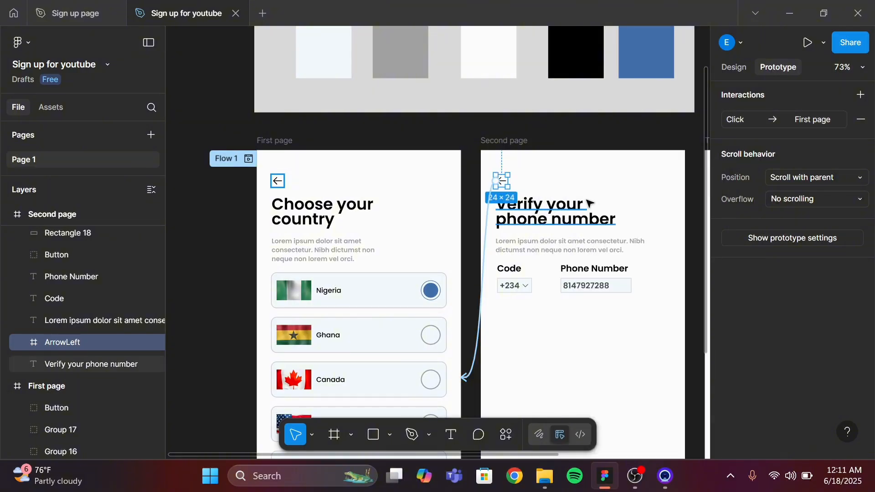
Open a preview of the Flow 1 prototype
{"action": "scroll", "coordinate": [588, 202], "scroll_direction": "down", "scroll_amount": 5}
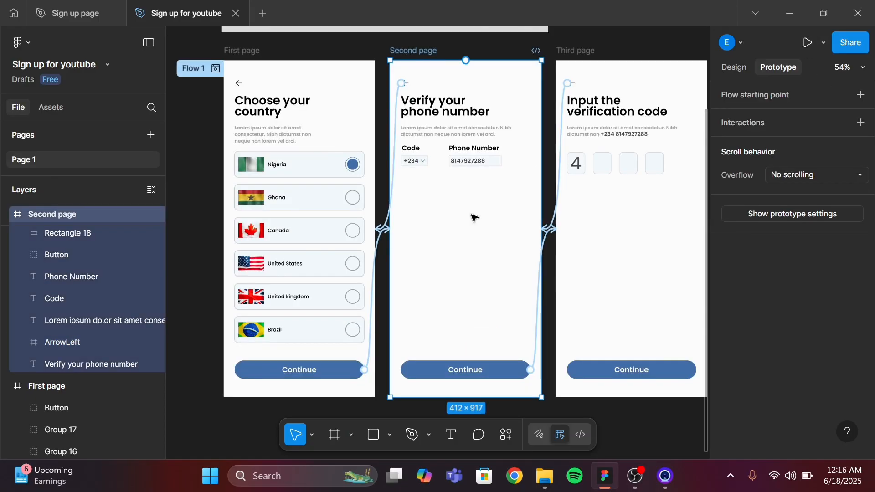
{"action": "scroll", "coordinate": [474, 218], "scroll_direction": "down", "scroll_amount": 5}
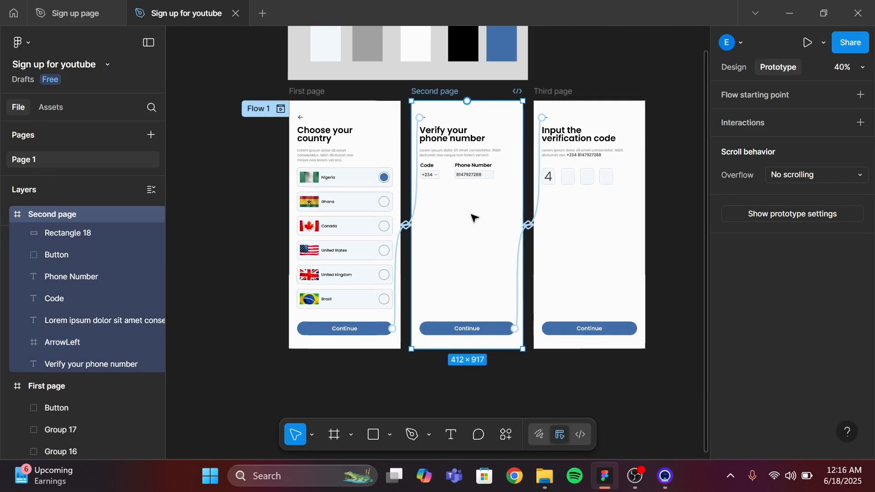
{"action": "scroll", "coordinate": [494, 237], "scroll_direction": "left", "scroll_amount": 1}
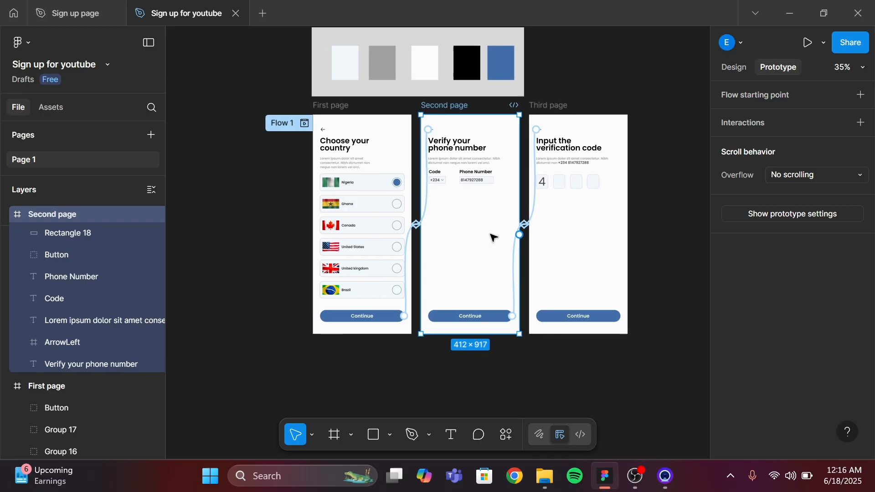
{"action": "scroll", "coordinate": [493, 238], "scroll_direction": "right", "scroll_amount": 1}
{"action": "scroll", "coordinate": [494, 238], "scroll_direction": "right", "scroll_amount": 1}
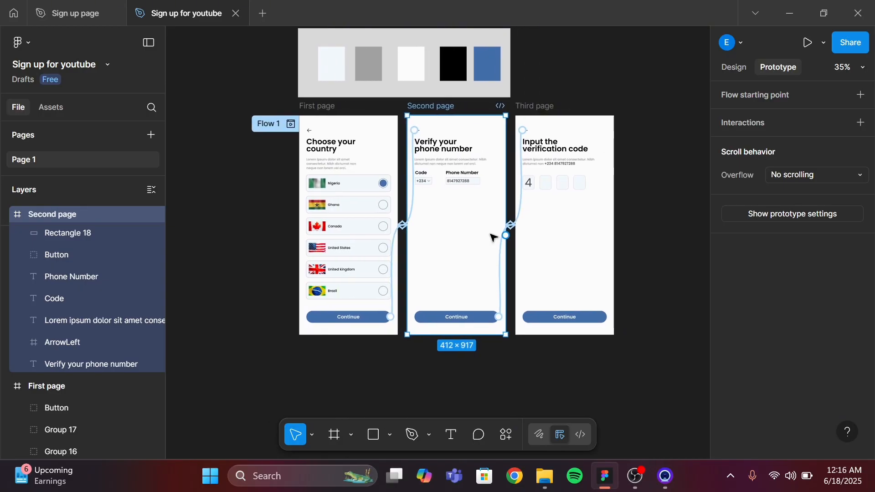
{"action": "left_click", "coordinate": [290, 124]}
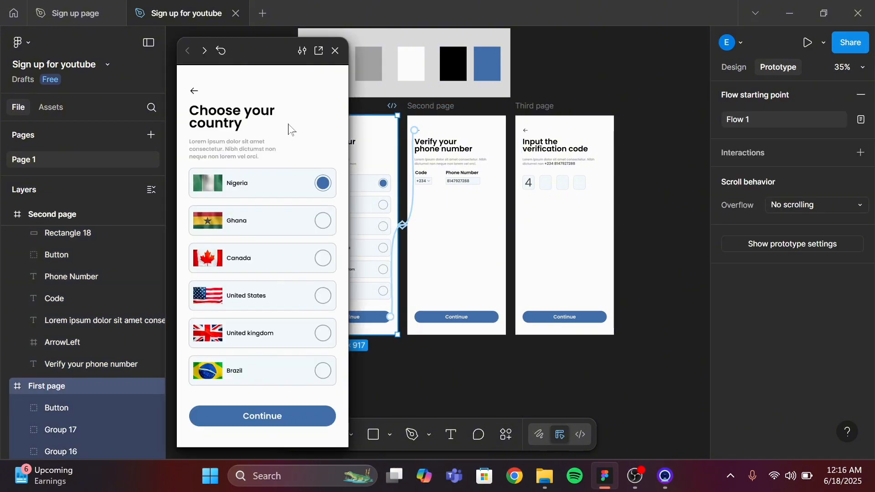
Test the preview by advancing through the pages with Continue and returning to the first page with the back arrows
{"action": "left_click", "coordinate": [263, 417]}
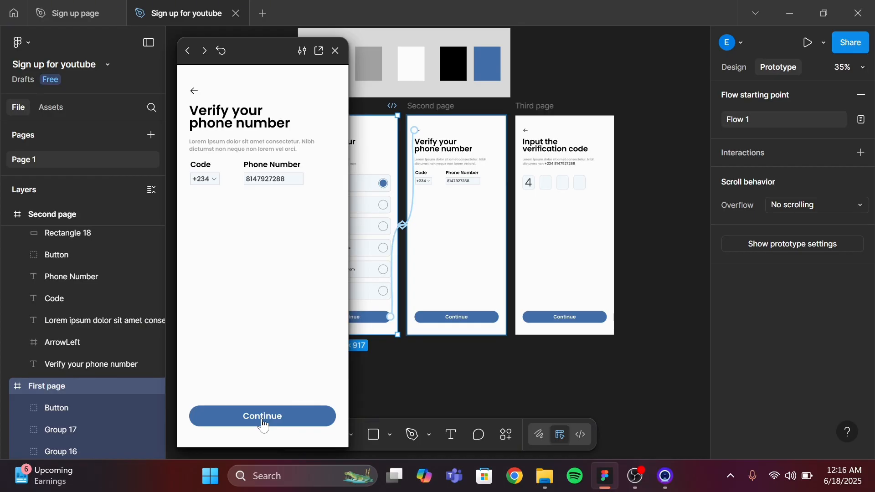
{"action": "left_click", "coordinate": [263, 416]}
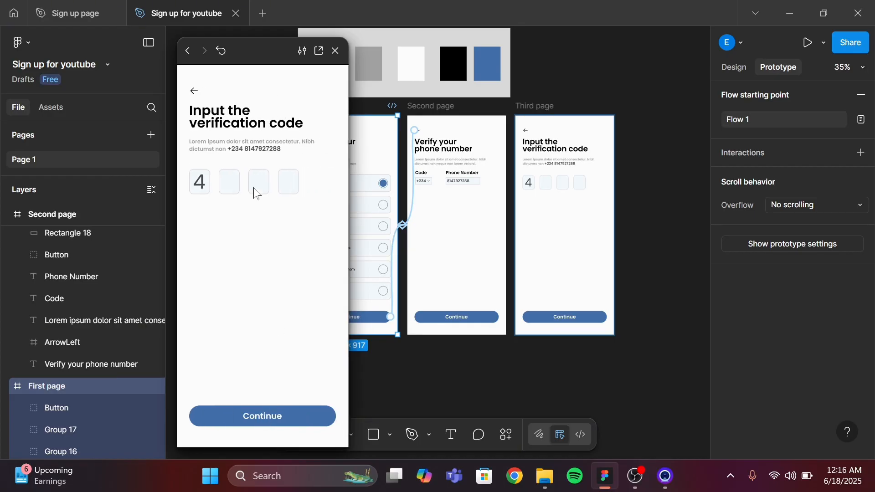
{"action": "left_click", "coordinate": [194, 92]}
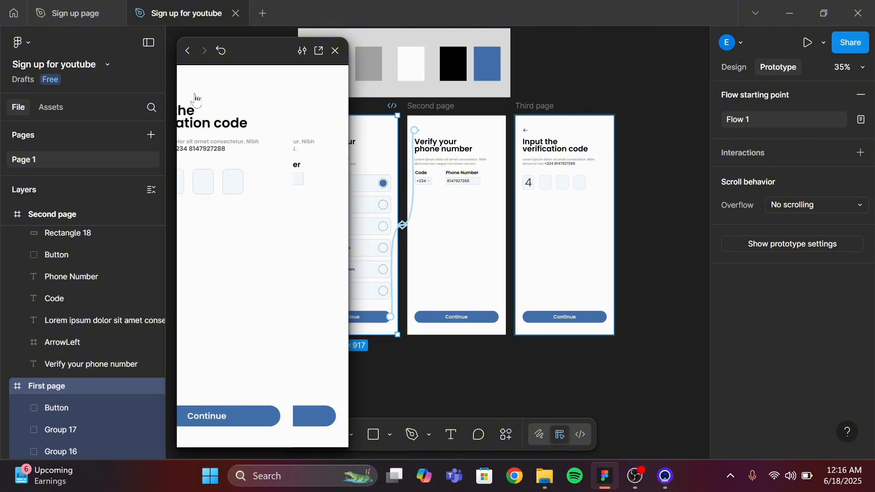
{"action": "left_click", "coordinate": [195, 94]}
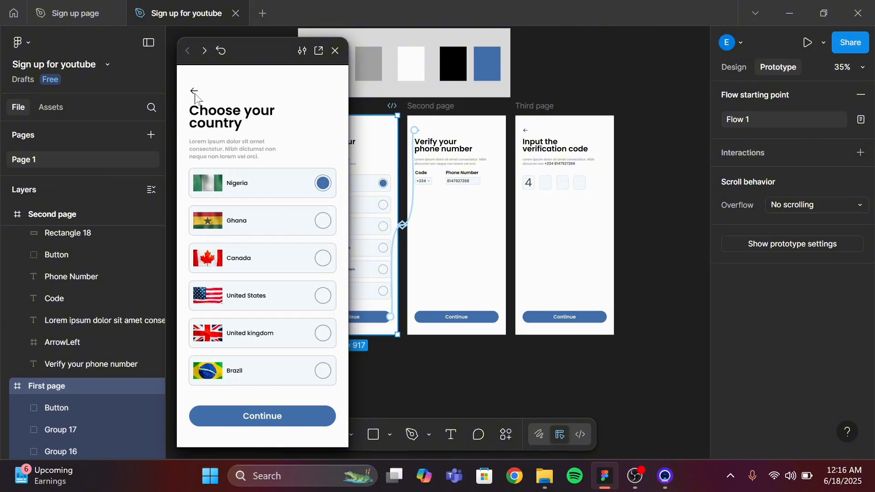
{"action": "left_click", "coordinate": [275, 423]}
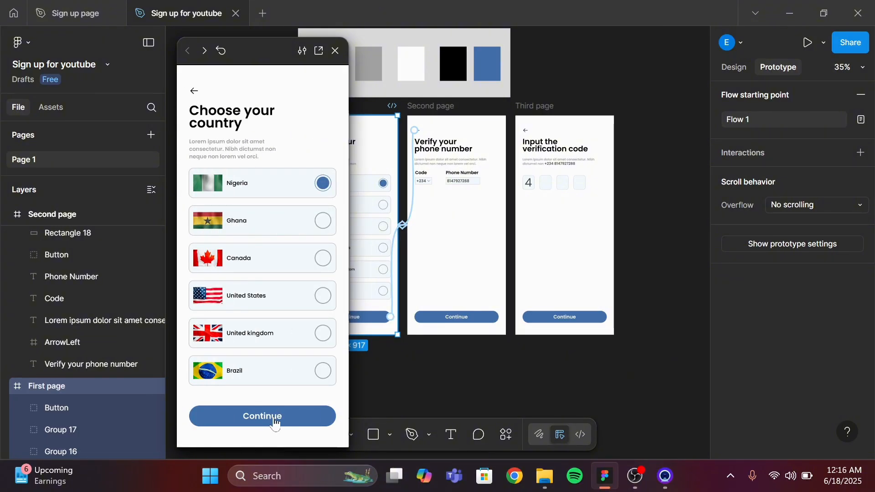
{"action": "left_click", "coordinate": [275, 424]}
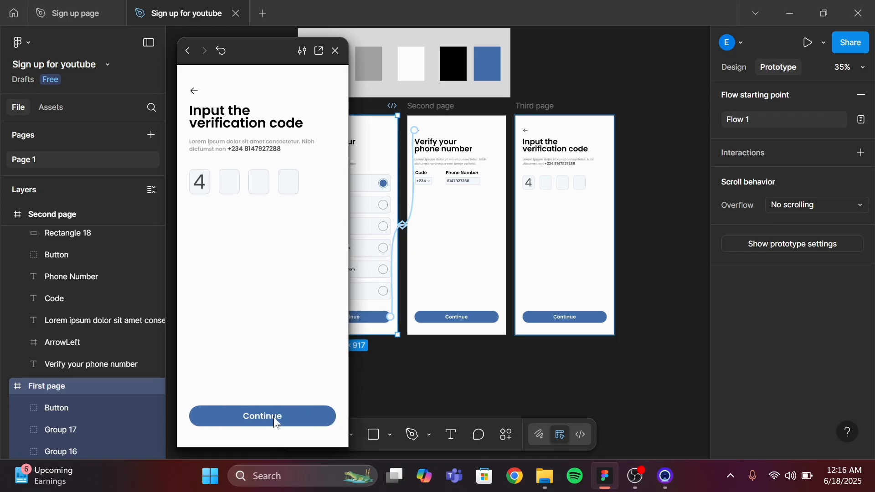